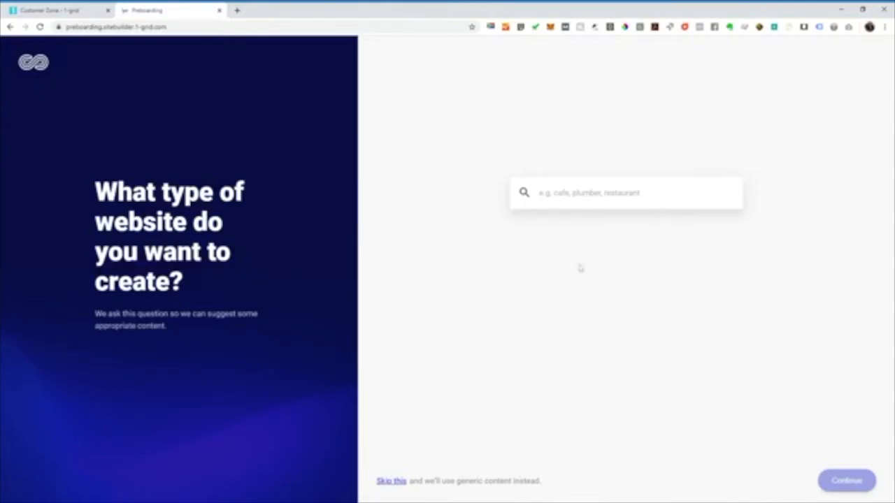
Set the type of website to Bakery and proceed to naming it.
left_click(530, 201)
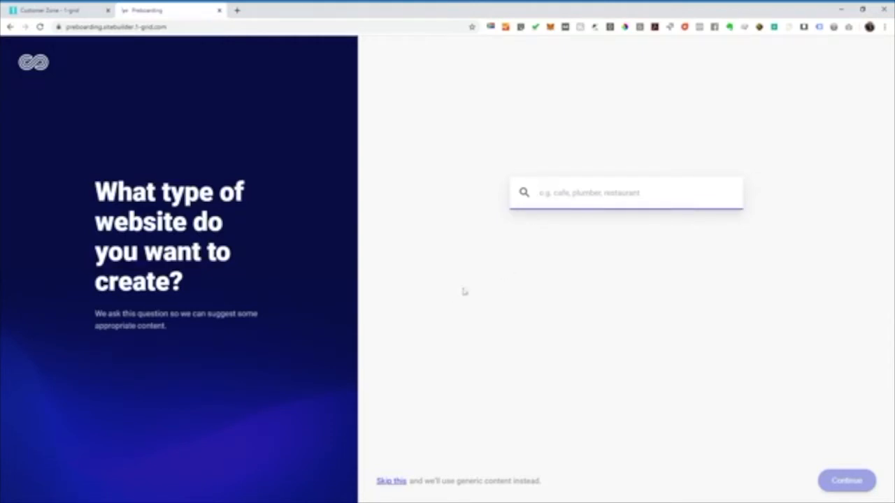
type("Bakery")
left_click(425, 213)
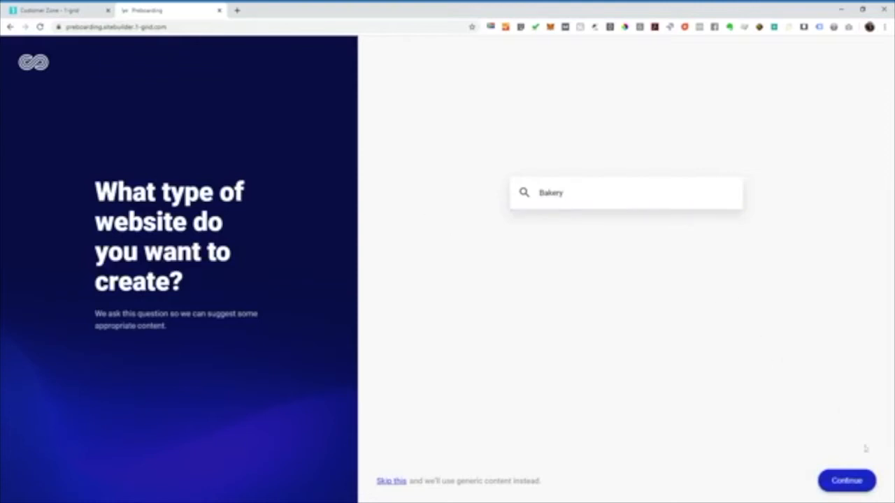
left_click(841, 482)
Name the website Your Business Name and choose the pink style with bold white lettering for it.
left_click(625, 199)
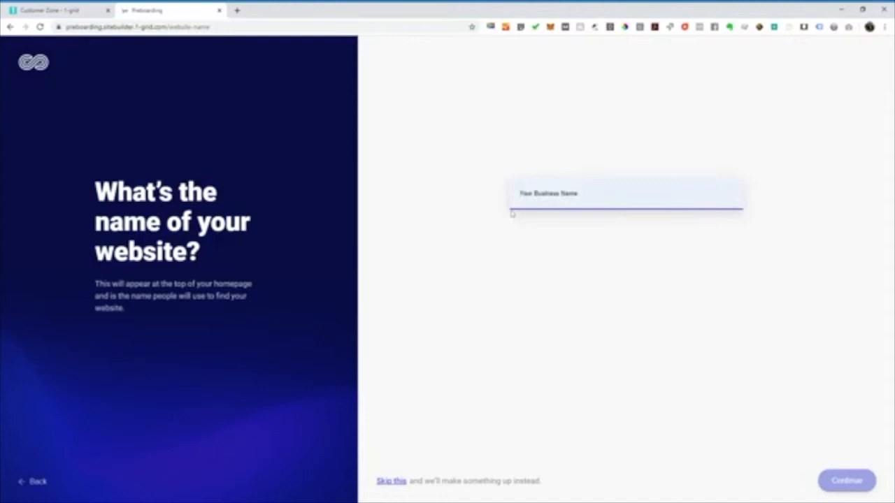
left_click(511, 215)
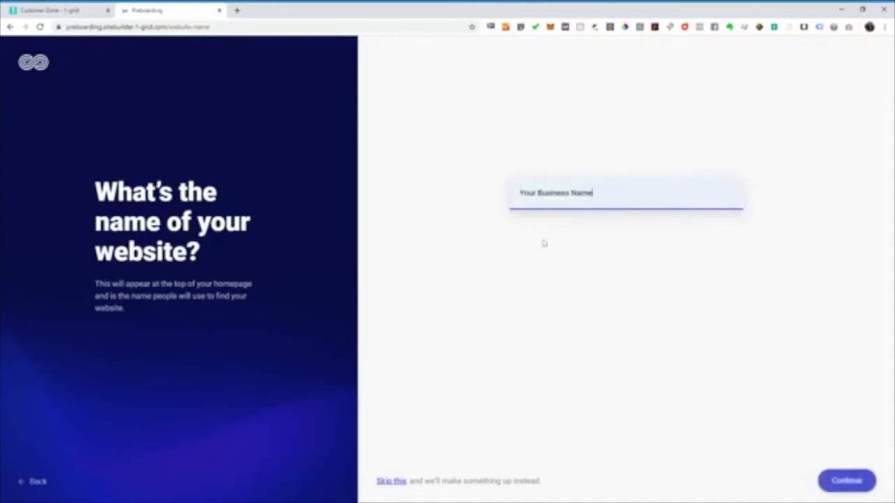
left_click(435, 222)
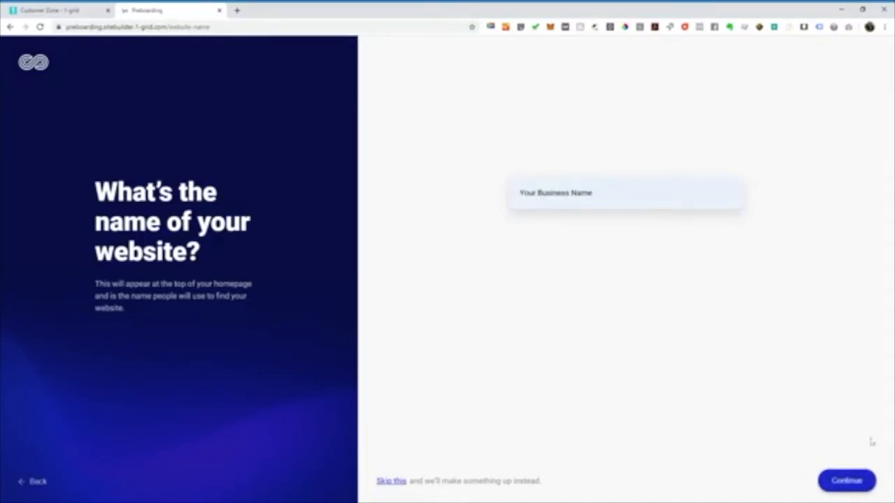
left_click(835, 482)
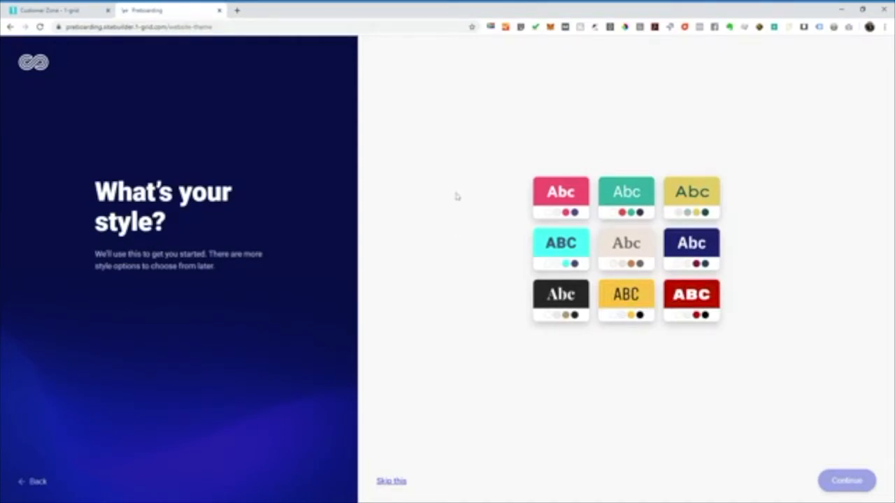
left_click(551, 202)
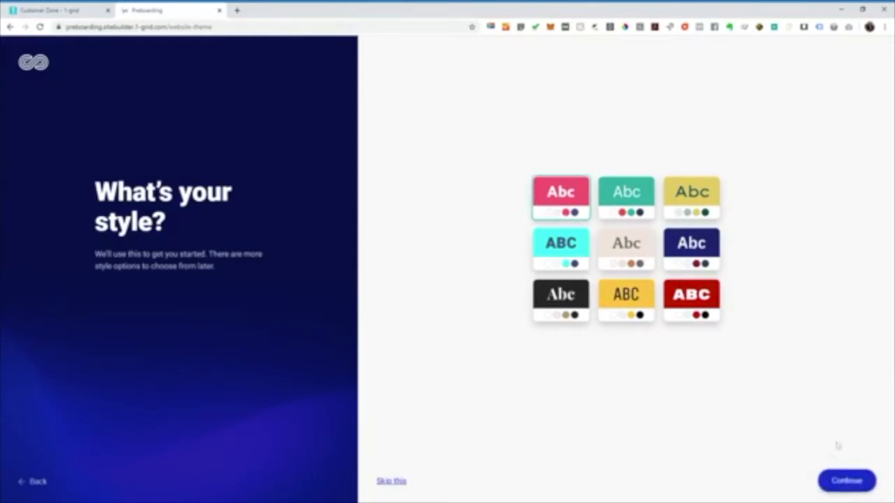
left_click(856, 483)
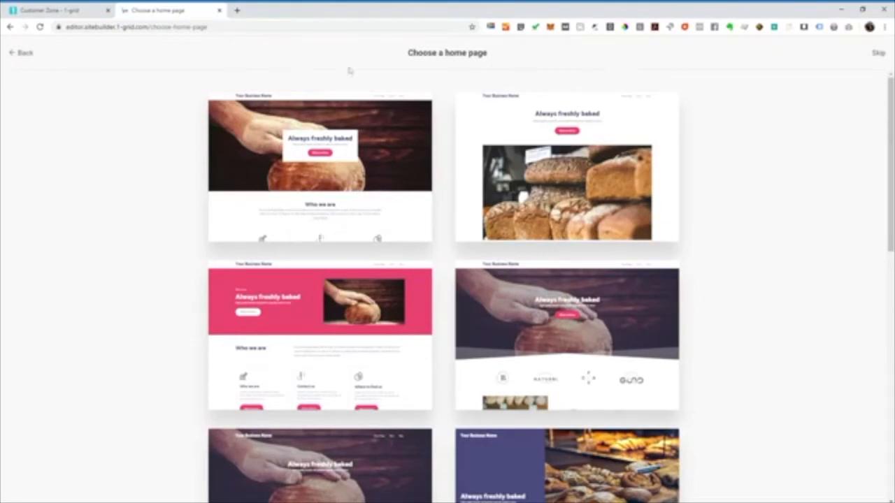
Create the website from the home page layout with a tall bread photo beside the centred Always freshly baked heading.
scroll(164, 183, "down", 1)
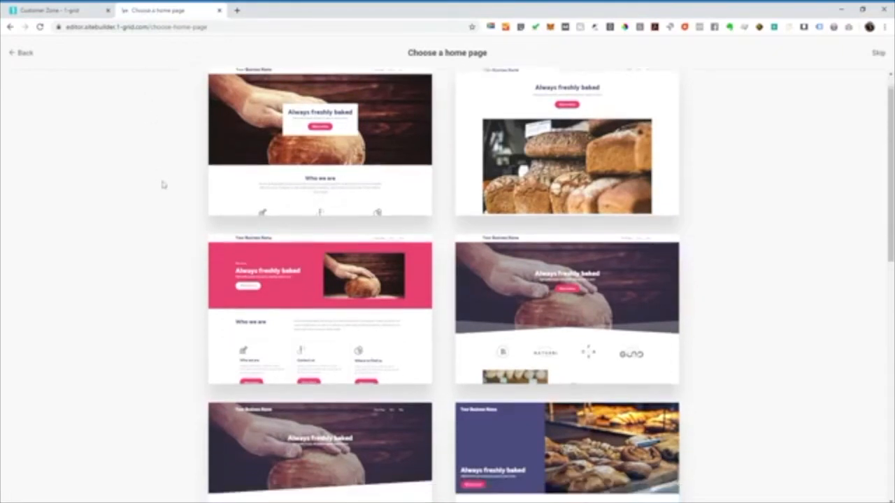
scroll(166, 187, "down", 6)
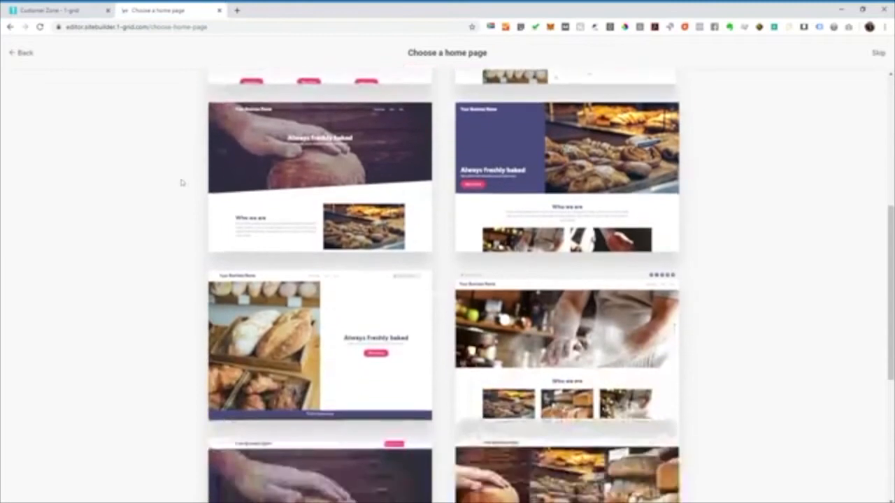
scroll(180, 180, "down", 2)
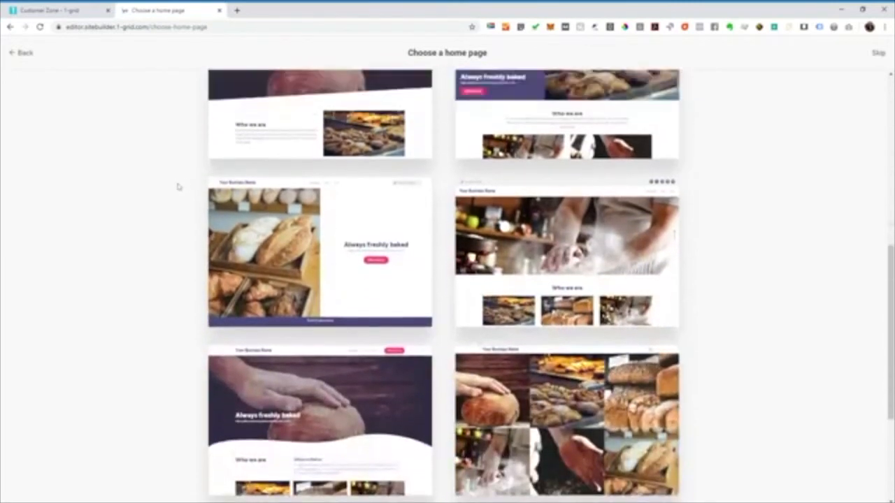
scroll(246, 179, "down", 3)
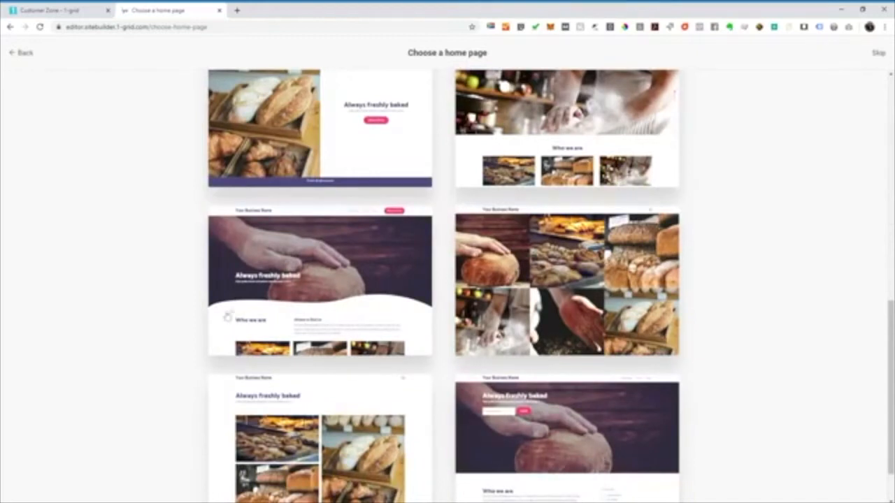
scroll(226, 312, "down", 1)
scroll(285, 304, "up", 5)
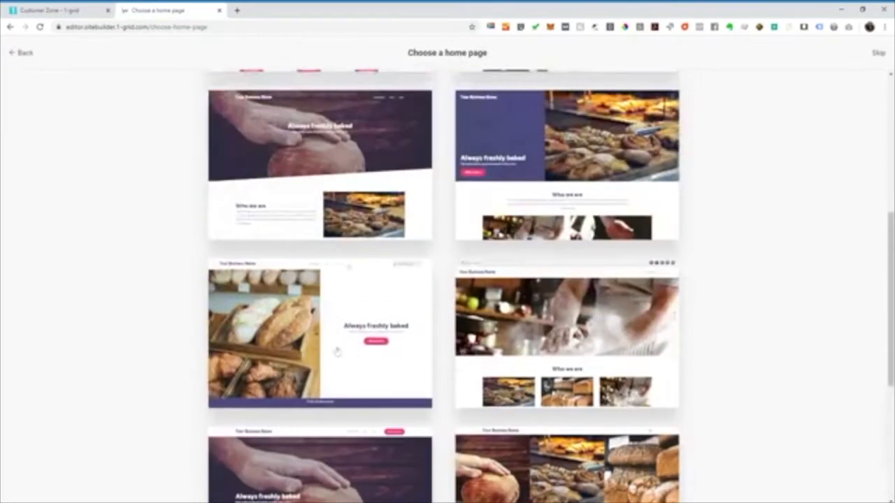
scroll(358, 325, "down", 5)
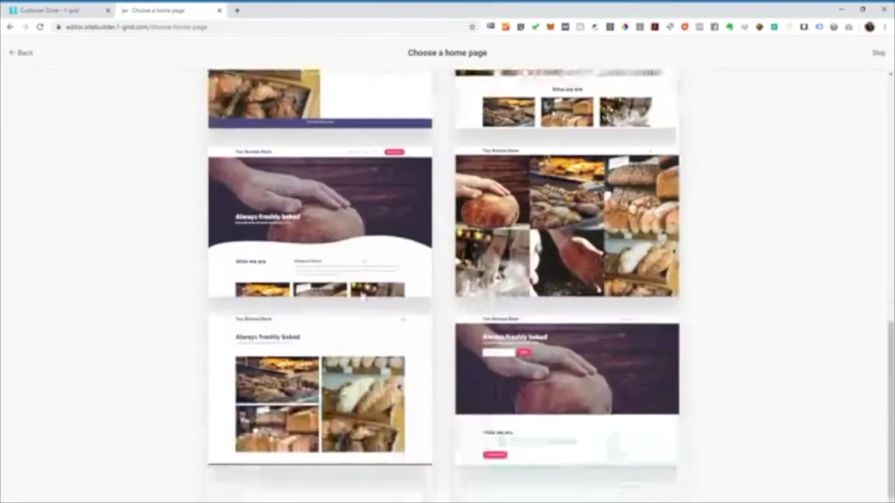
scroll(356, 293, "up", 6)
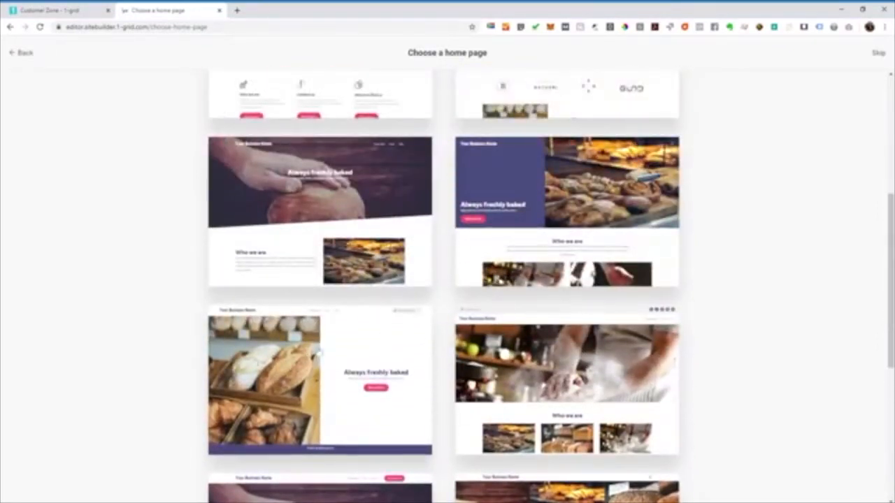
left_click(319, 353)
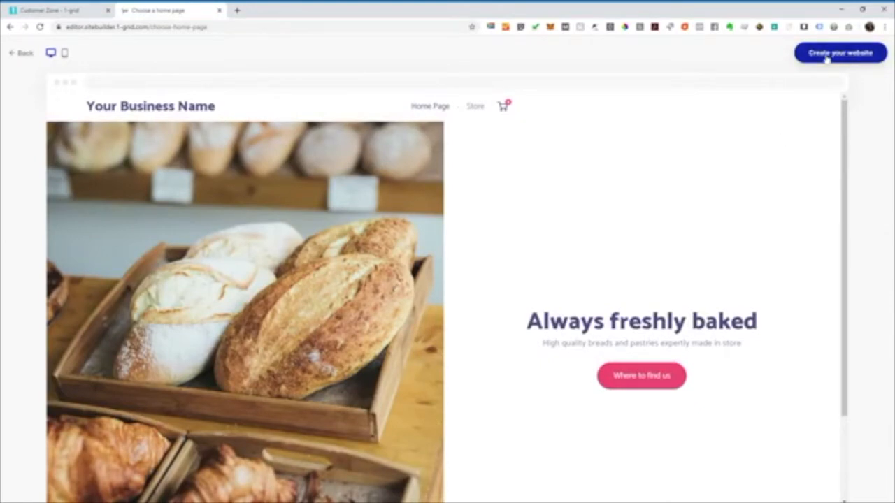
left_click(849, 55)
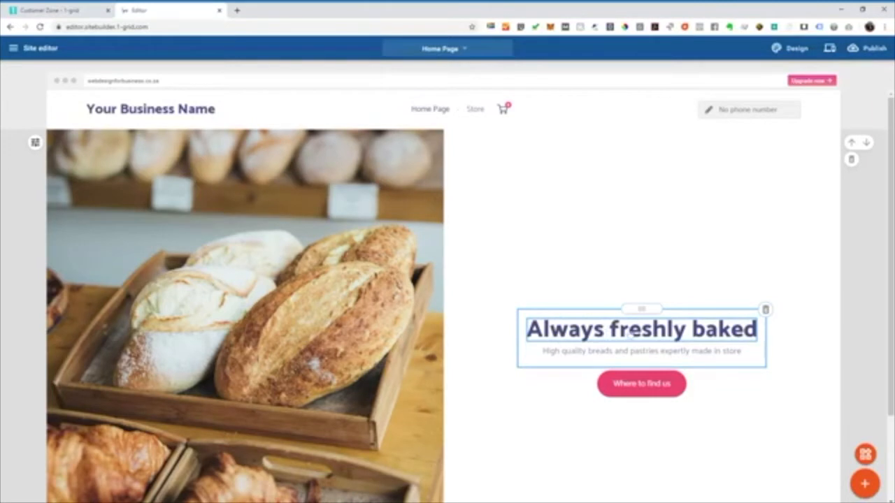
Examine the new home page in the editor from its header down to the footer.
scroll(480, 264, "down", 1)
scroll(480, 264, "up", 1)
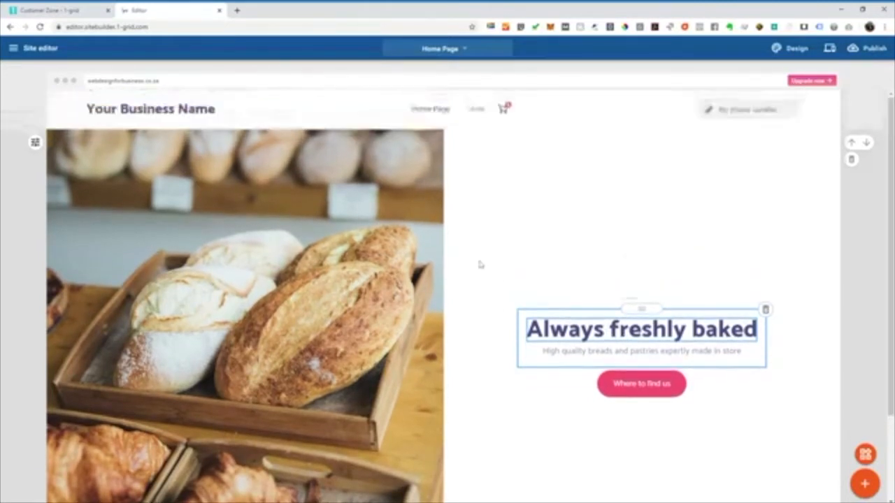
scroll(216, 217, "down", 1)
scroll(215, 217, "down", 2)
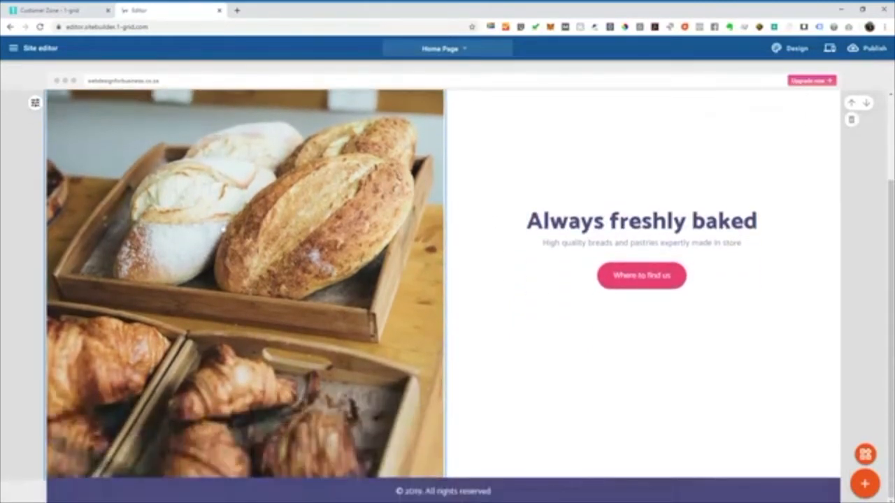
scroll(565, 371, "up", 2)
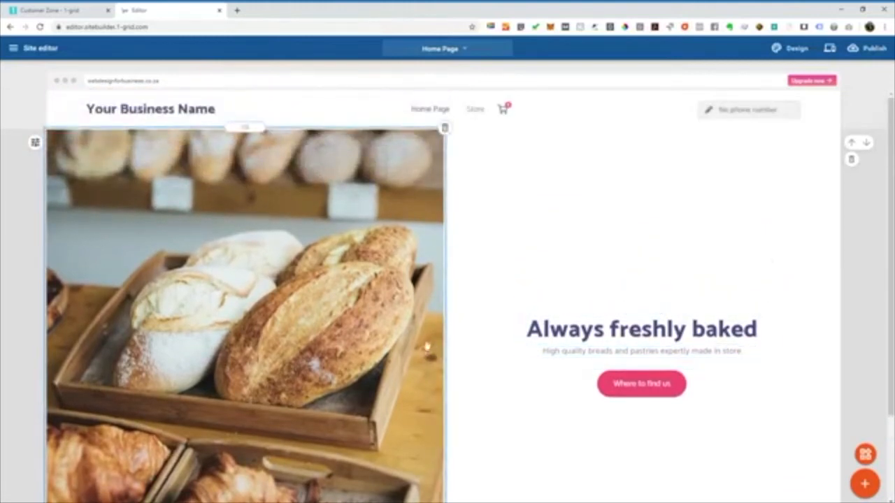
scroll(429, 265, "down", 1)
scroll(455, 244, "down", 1)
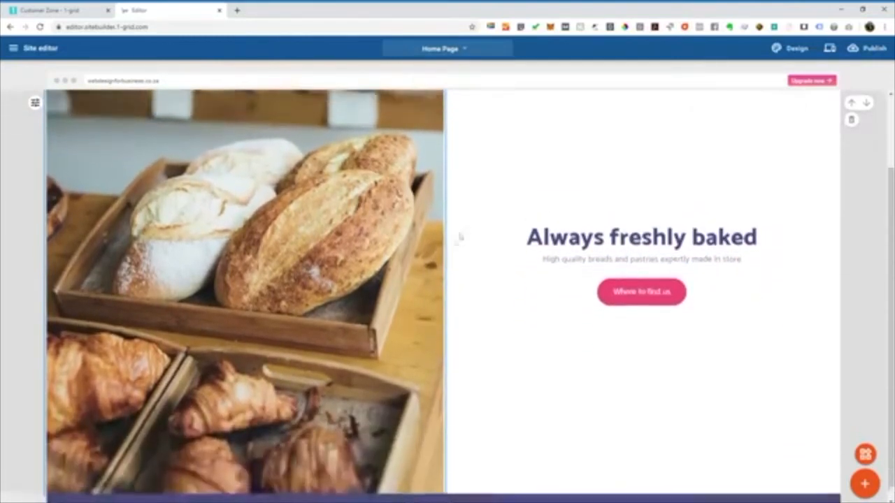
scroll(455, 244, "up", 2)
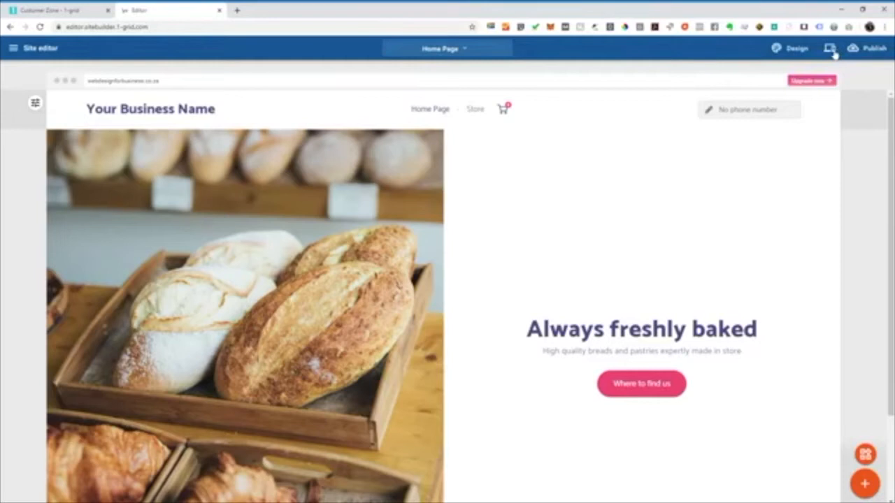
Preview the home page in the desktop, tablet and phone views and return to the editor.
left_click(833, 52)
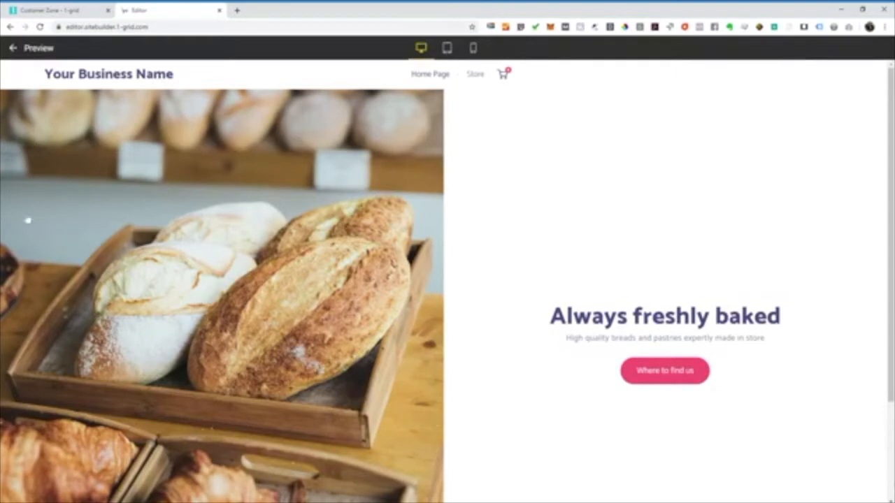
scroll(357, 231, "down", 1)
scroll(440, 135, "down", 3)
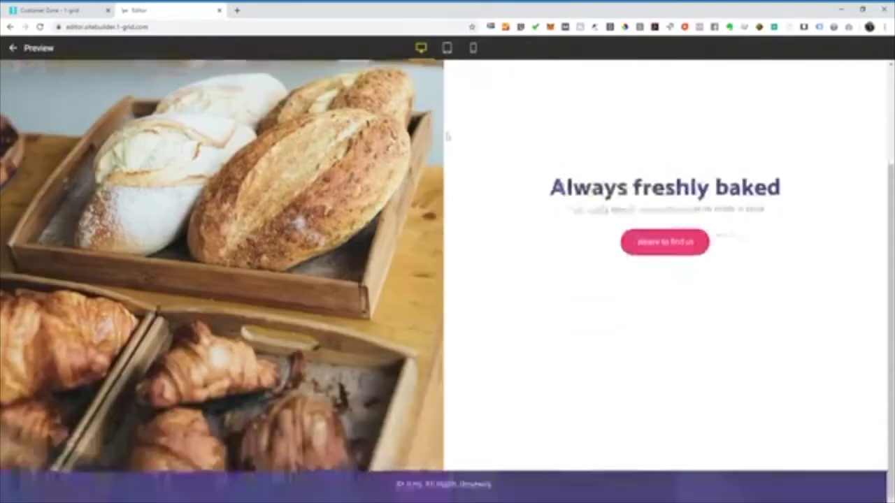
scroll(443, 135, "up", 3)
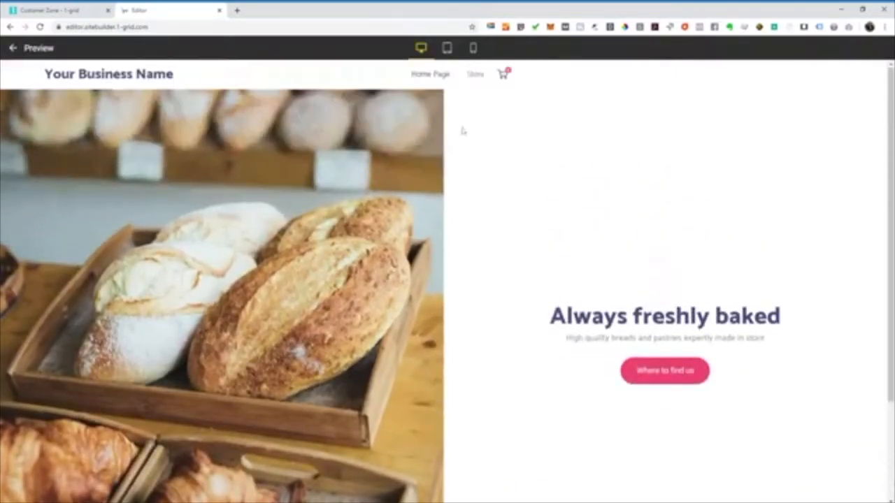
left_click(447, 49)
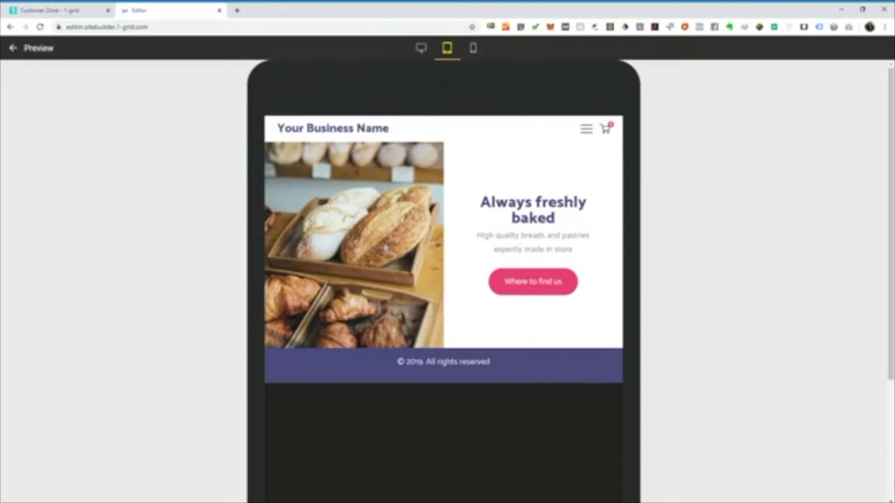
left_click(474, 48)
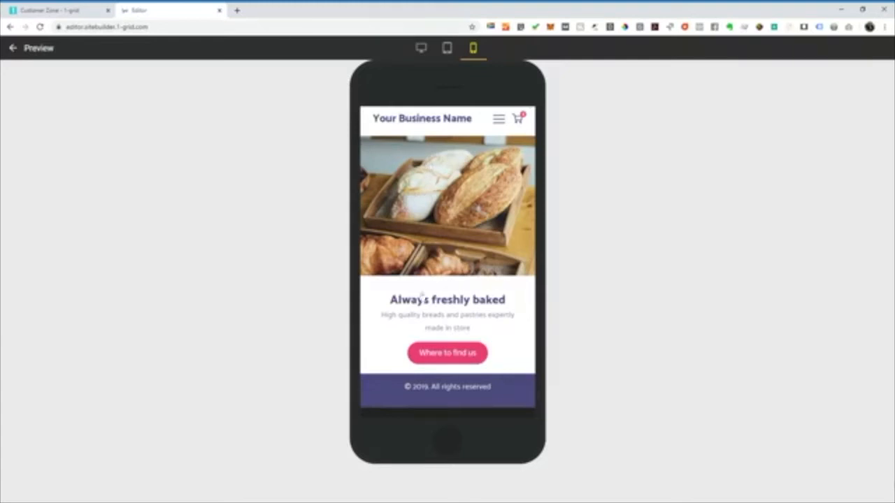
left_click(13, 48)
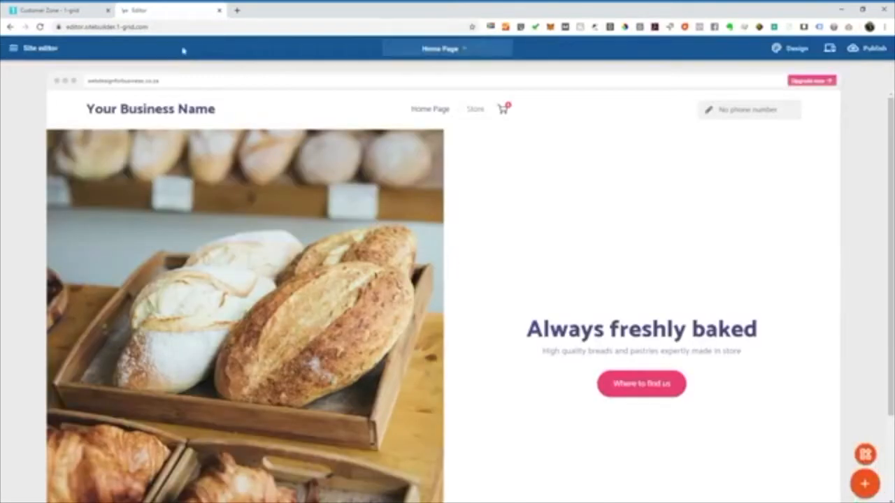
Add the Image and text section with Who we are text followed by a picture between the bread section and the footer.
scroll(166, 131, "down", 3)
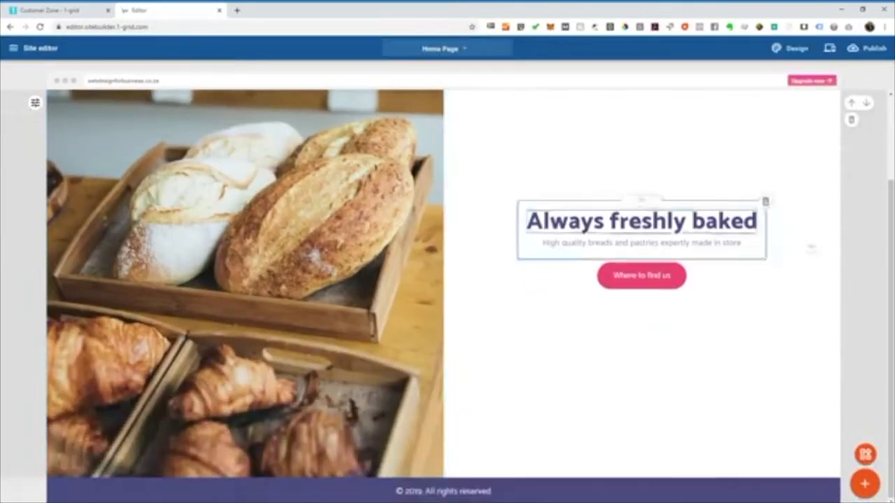
scroll(702, 277, "up", 1)
scroll(447, 293, "down", 2)
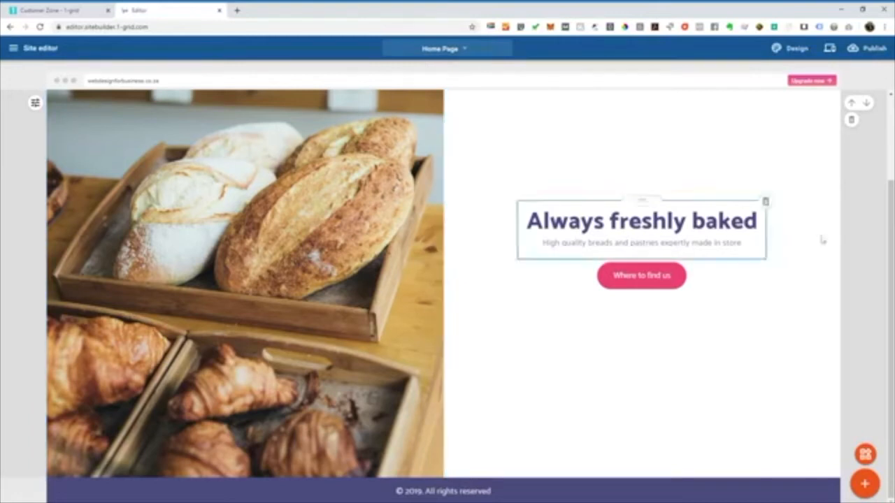
left_click(865, 483)
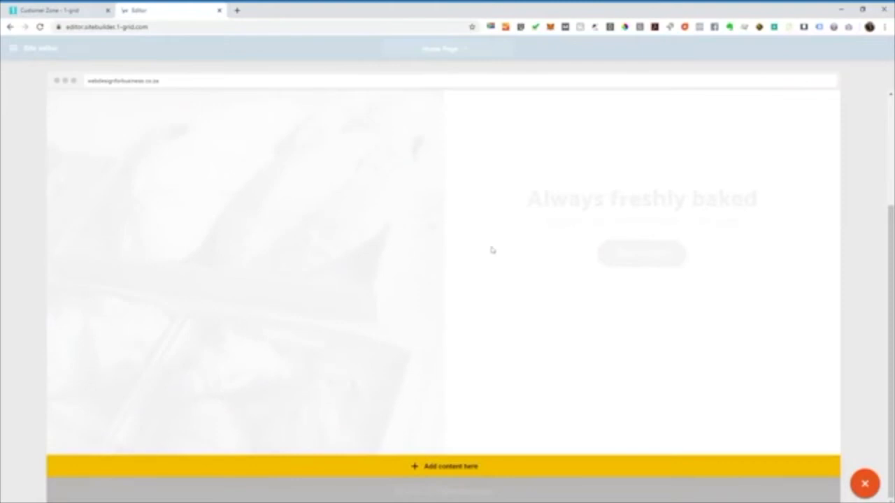
left_click(441, 471)
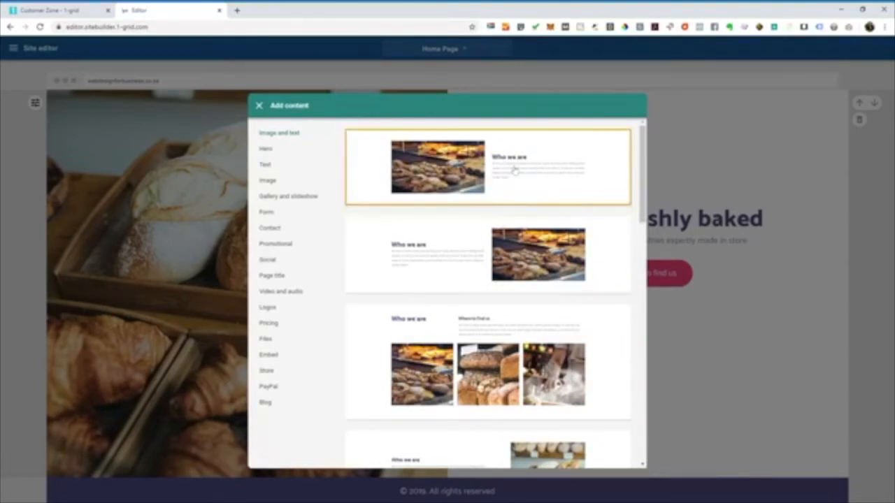
left_click(462, 265)
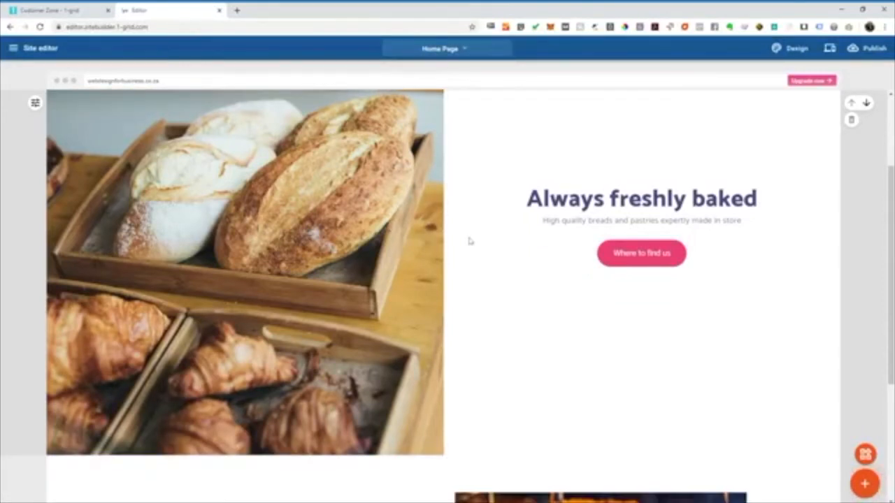
scroll(431, 237, "down", 1)
scroll(431, 237, "down", 2)
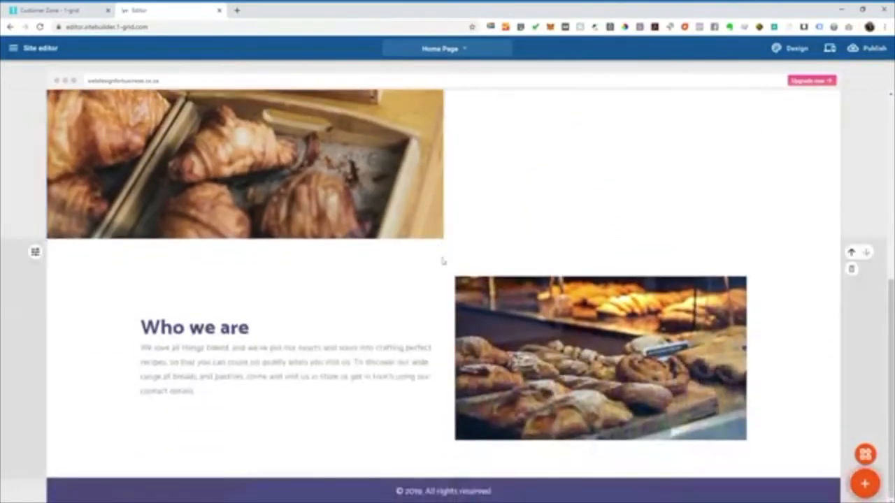
left_click(202, 363)
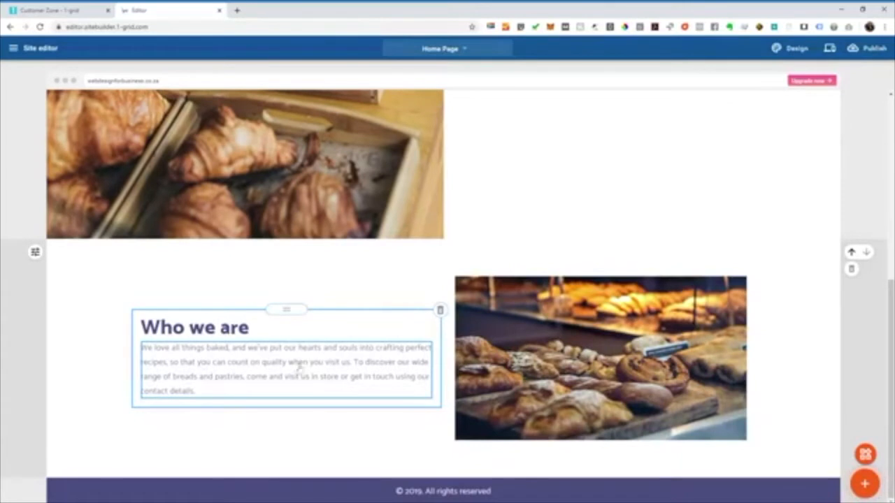
Add the sentence "Order online." to the end of the Who we are paragraph.
left_click(305, 331)
scroll(302, 294, "up", 3)
scroll(303, 295, "down", 3)
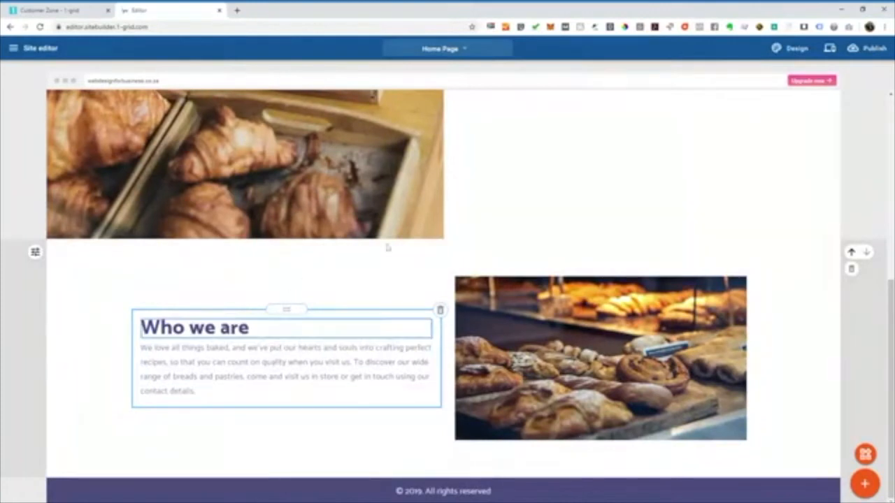
double_click(204, 361)
left_click(211, 362)
key("ctrl+a")
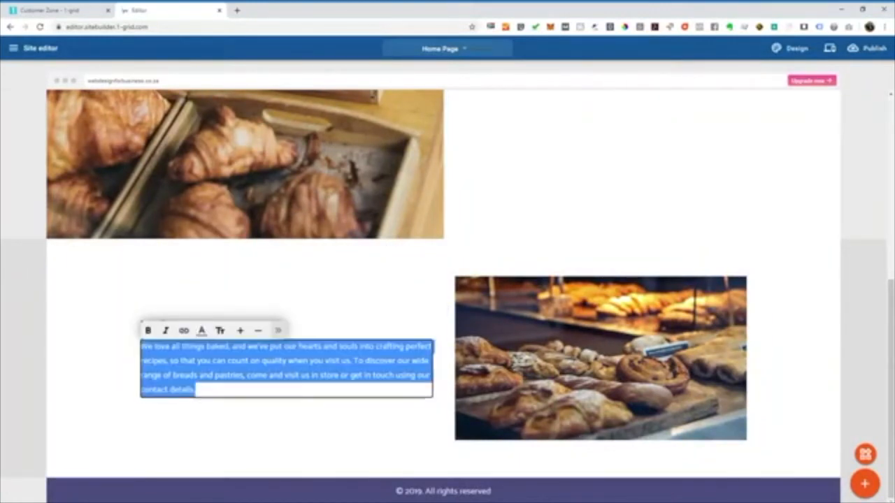
left_click(196, 389)
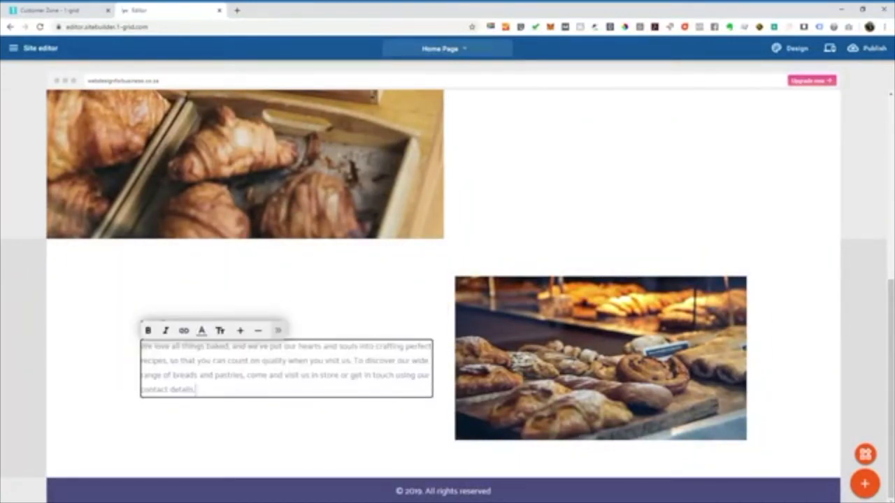
type("Order online.")
Add the full-width six-photo grid from the Gallery and slideshow layouts between the Who we are section and the footer.
left_click(867, 487)
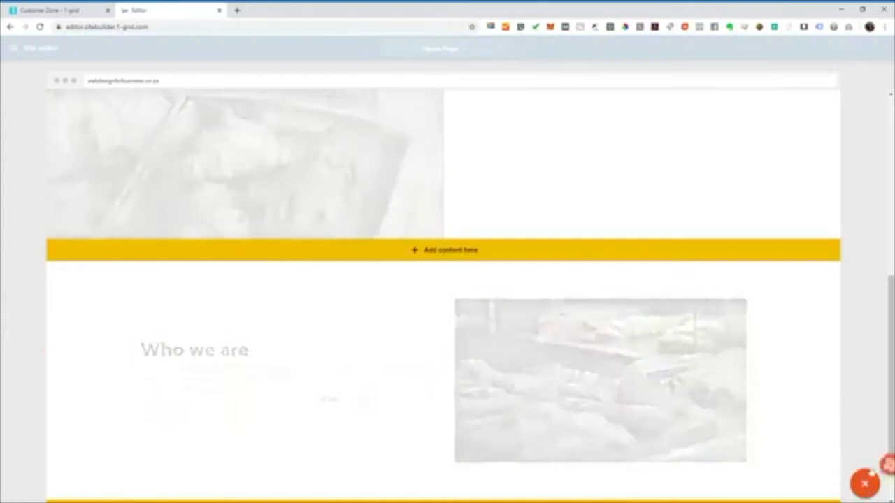
scroll(233, 309, "down", 1)
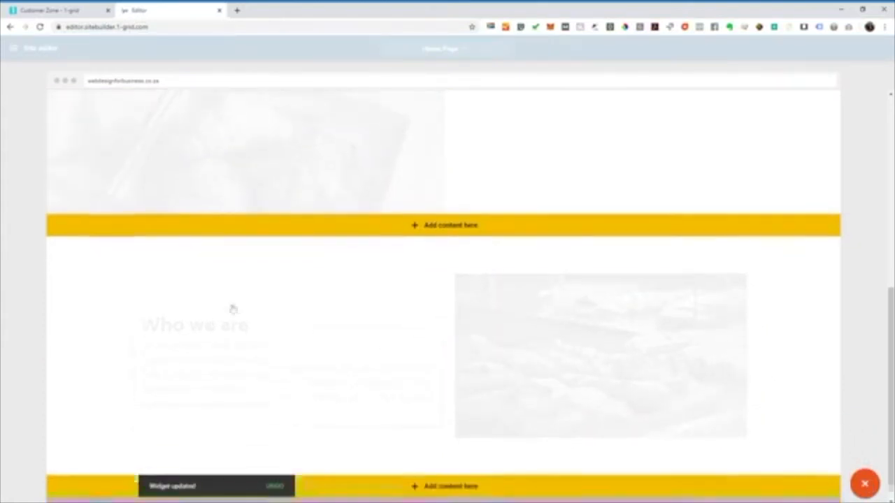
left_click(453, 468)
scroll(476, 273, "down", 2)
scroll(475, 273, "down", 1)
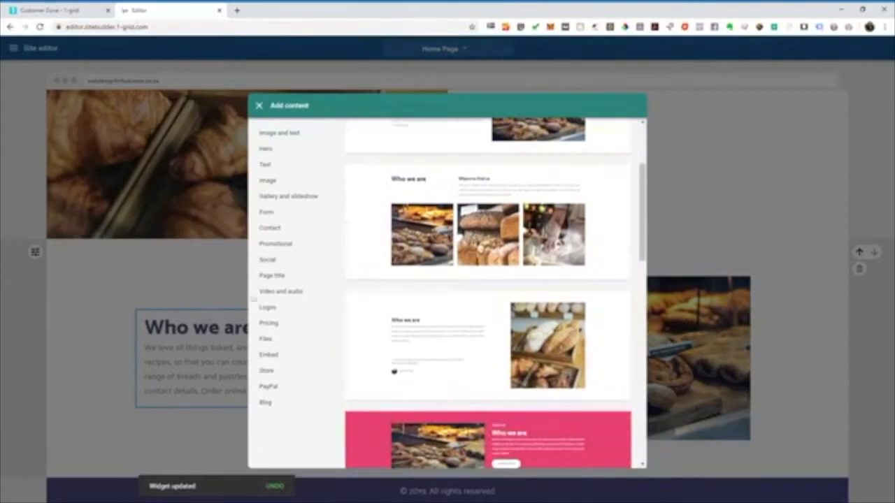
left_click(300, 198)
scroll(353, 209, "down", 3)
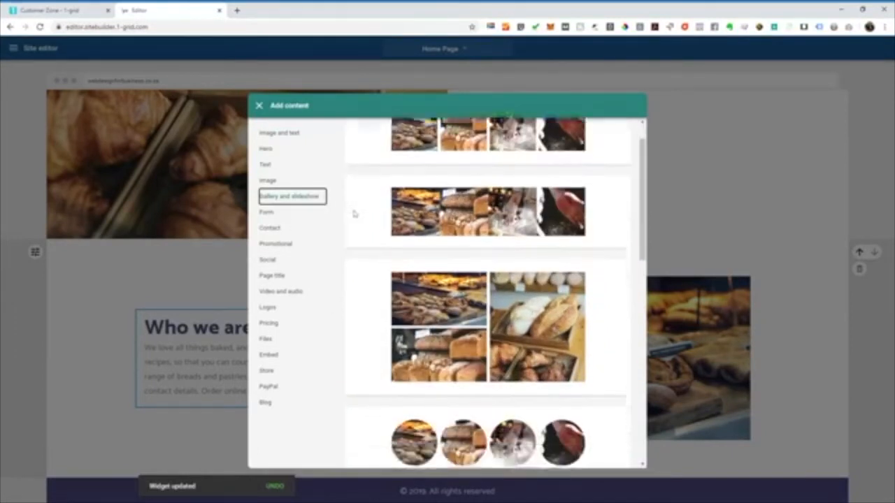
scroll(348, 215, "down", 3)
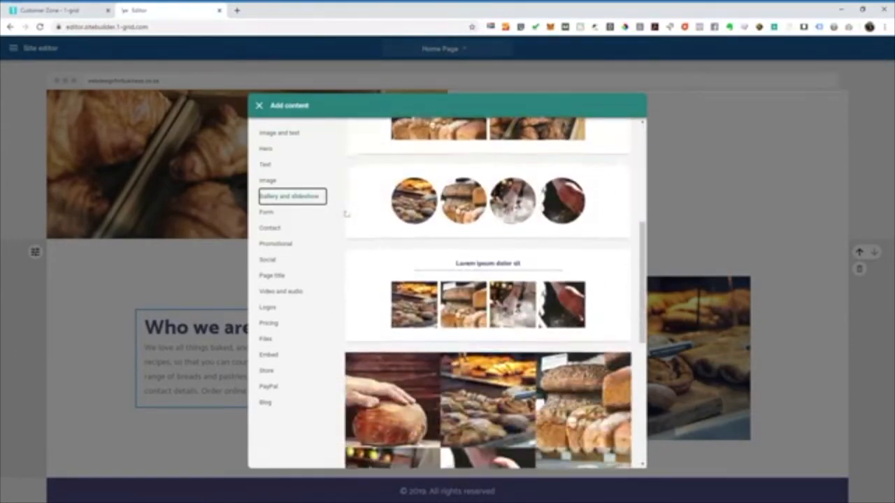
scroll(362, 315, "up", 3)
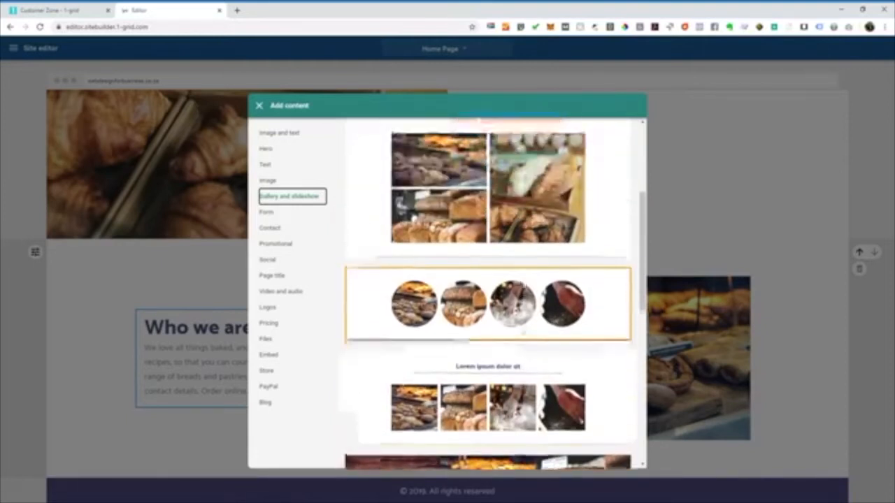
scroll(527, 283, "down", 5)
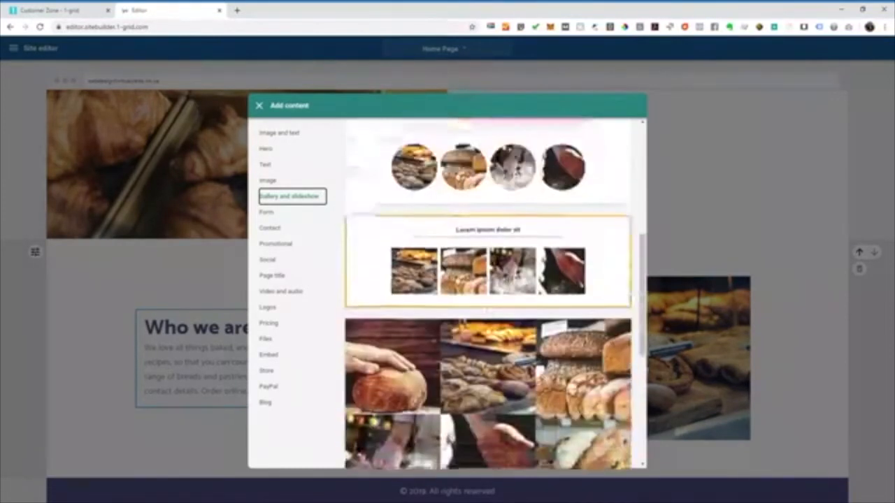
scroll(511, 328, "down", 5)
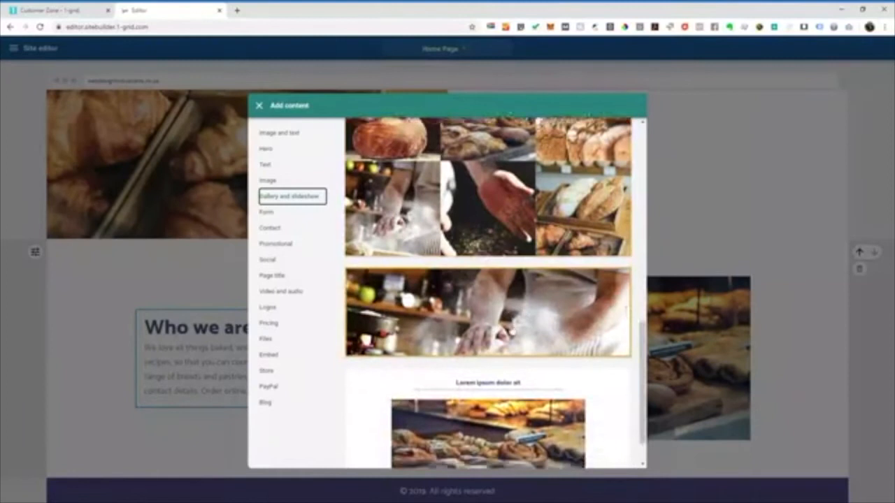
scroll(512, 328, "up", 3)
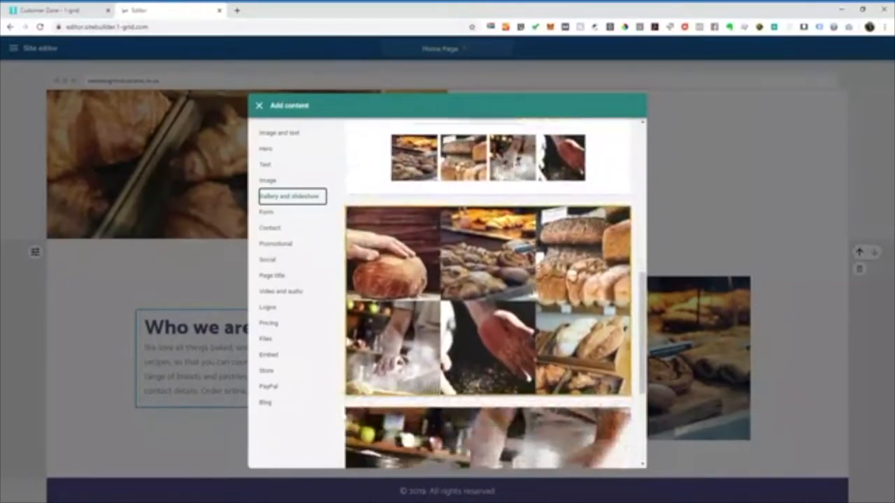
scroll(509, 283, "up", 1)
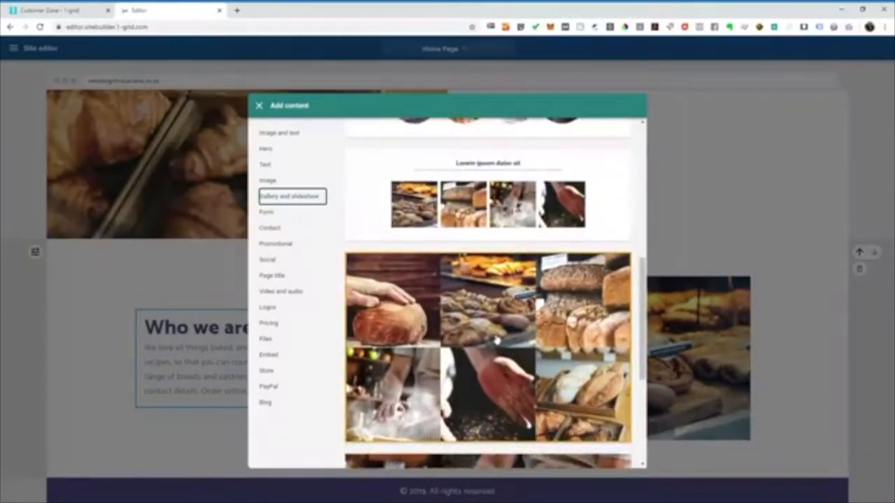
left_click(495, 340)
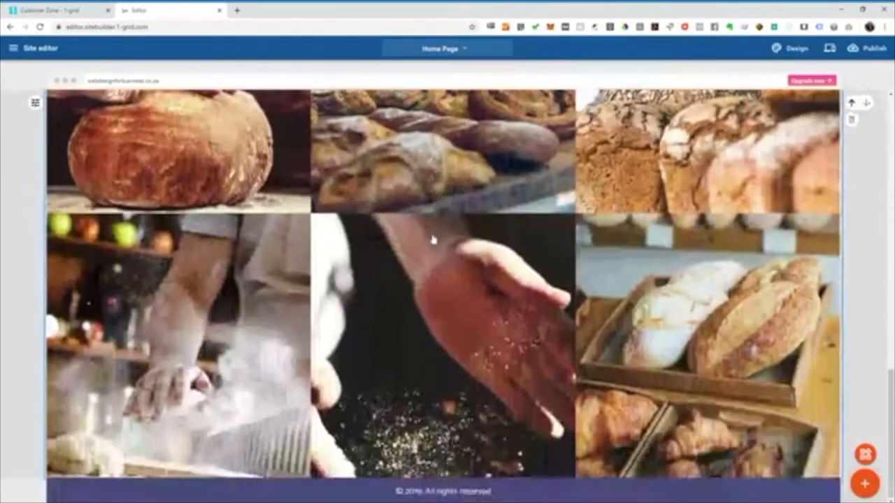
Add the Contact layout with a map beside the Contact us details between the photo gallery and the footer.
scroll(611, 365, "up", 5)
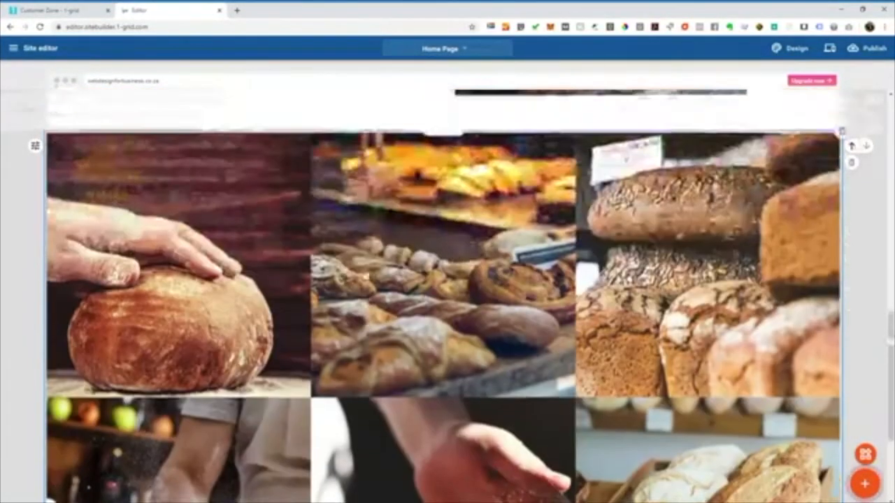
scroll(341, 217, "up", 3)
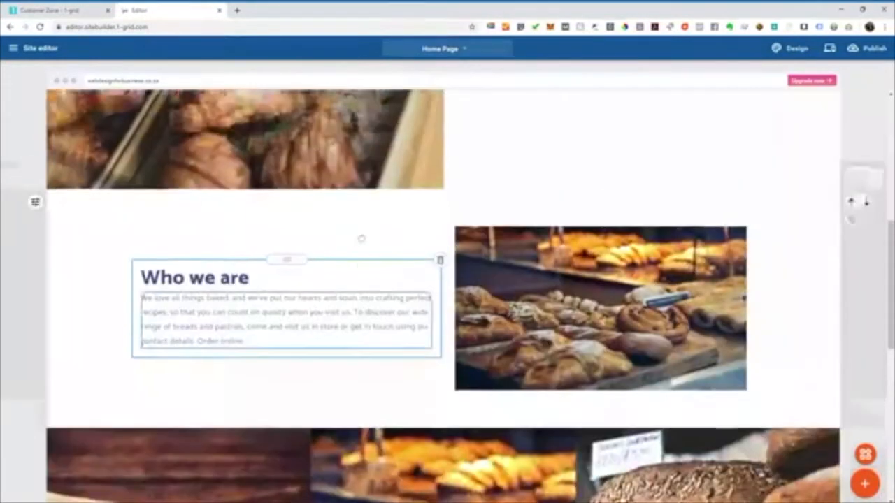
scroll(361, 231, "down", 6)
scroll(680, 228, "down", 2)
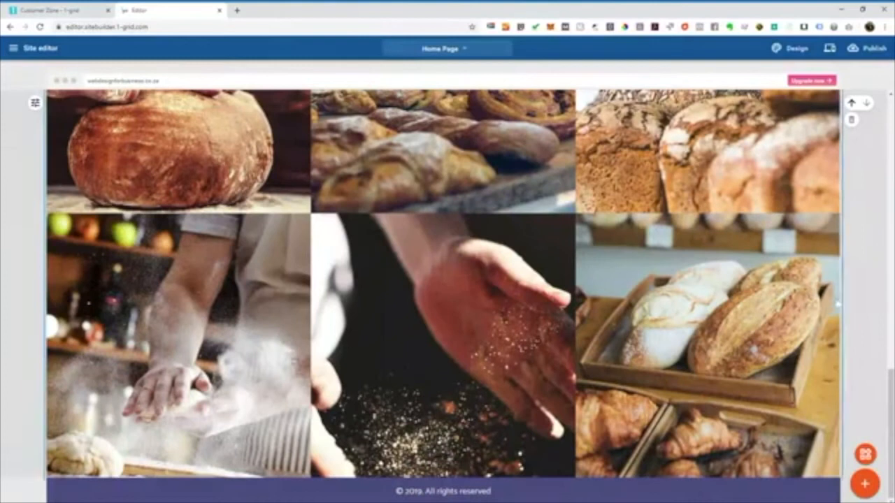
left_click(865, 483)
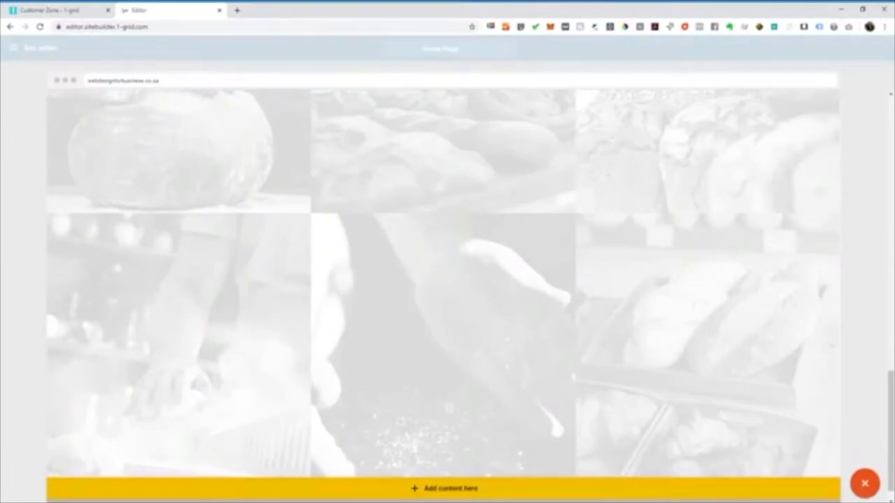
left_click(419, 489)
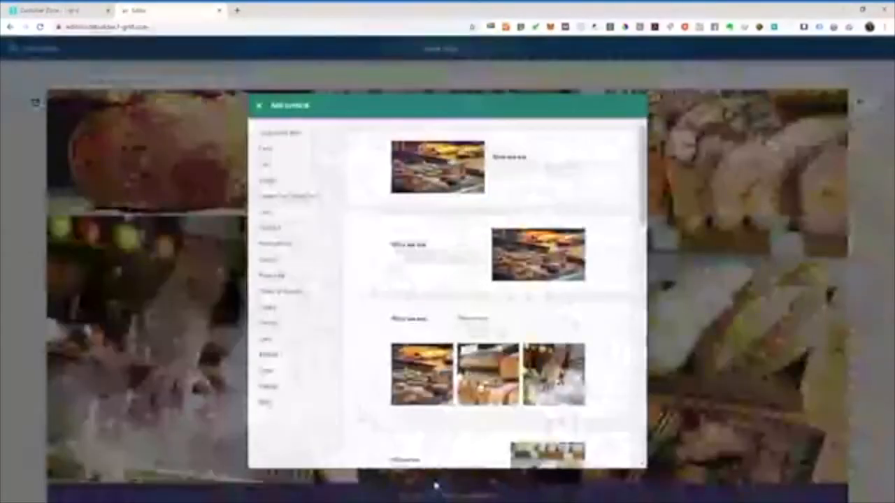
left_click(280, 235)
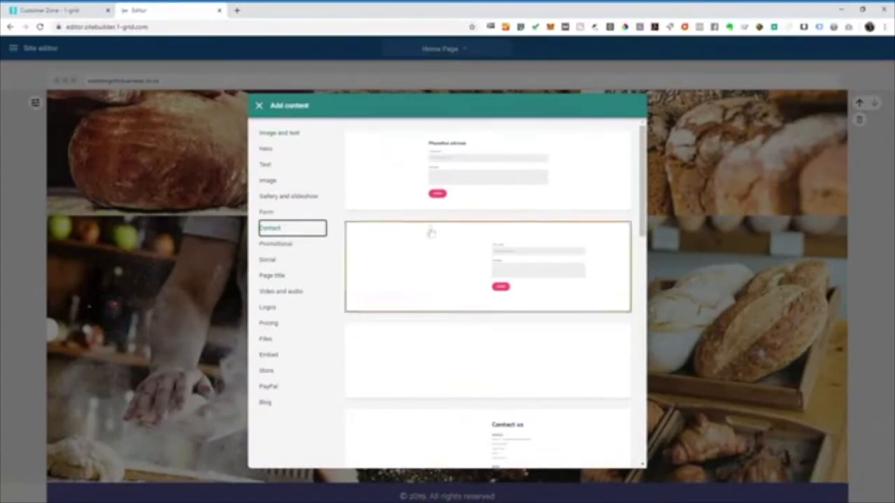
scroll(554, 208, "down", 2)
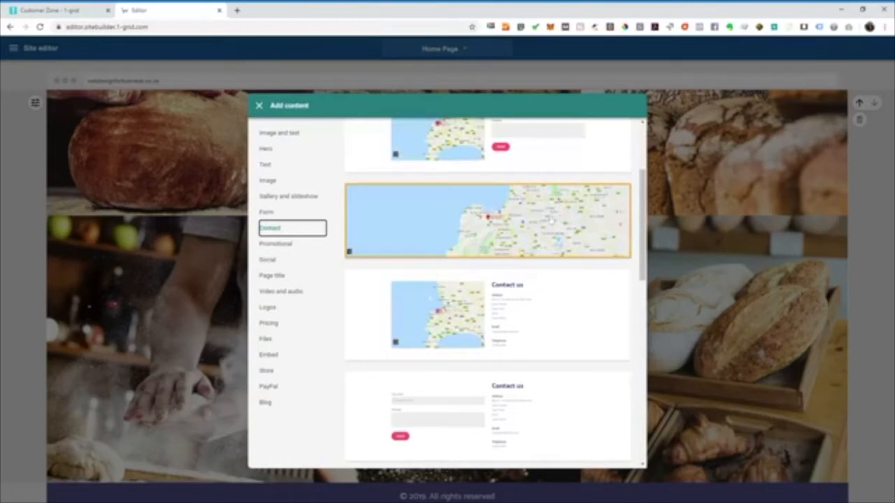
scroll(516, 294, "up", 2)
scroll(512, 280, "down", 3)
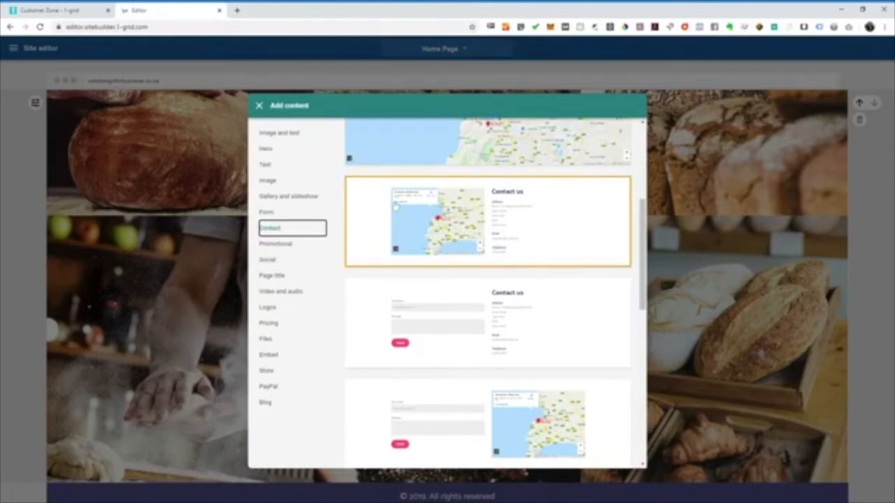
left_click(542, 225)
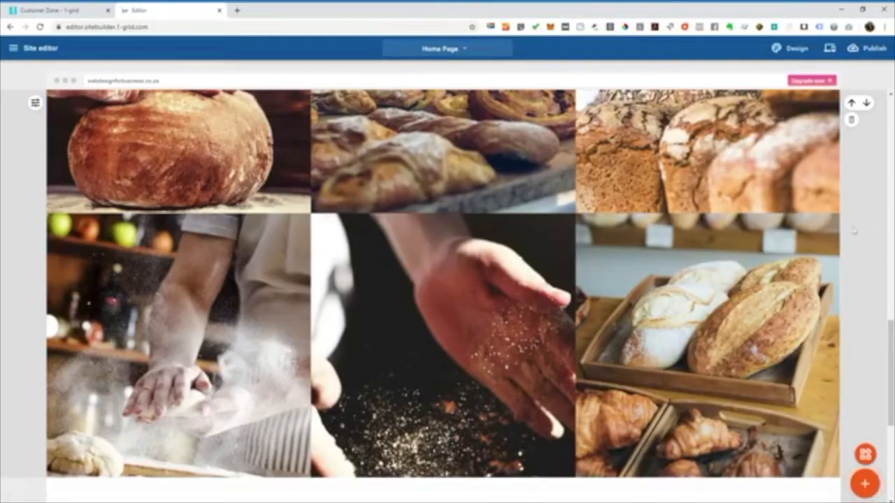
Examine the extended home page from the new contact section up through the photo gallery and Who we are section.
scroll(854, 238, "down", 2)
scroll(849, 253, "down", 3)
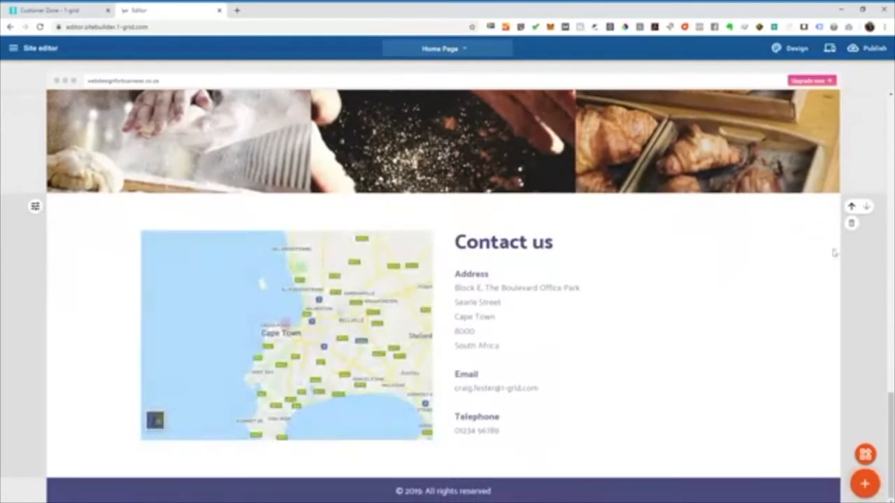
scroll(91, 296, "up", 1)
scroll(91, 296, "down", 1)
scroll(90, 296, "up", 8)
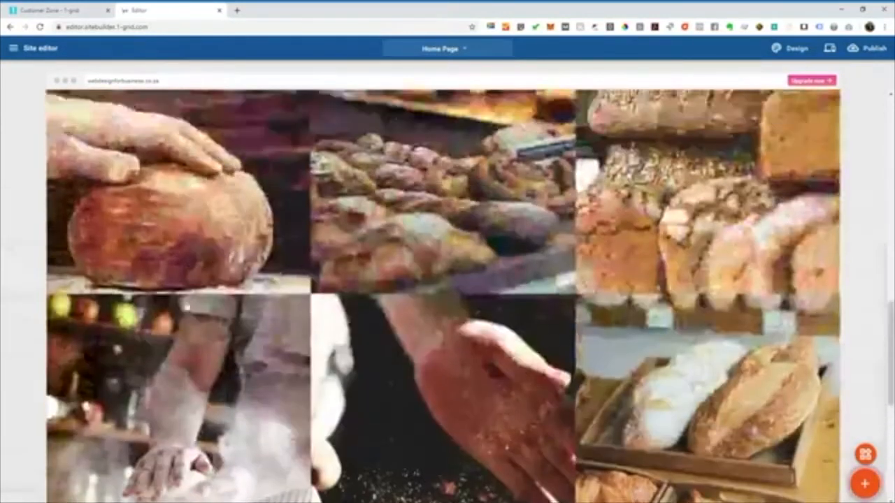
scroll(185, 305, "up", 5)
scroll(232, 277, "down", 8)
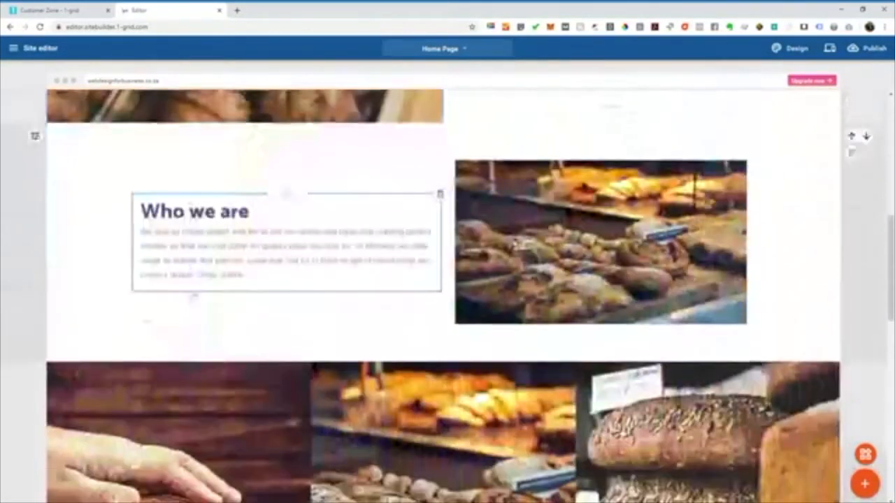
scroll(232, 277, "up", 5)
Delete the whole Who we are section between the bread section and the photo gallery.
scroll(369, 216, "down", 4)
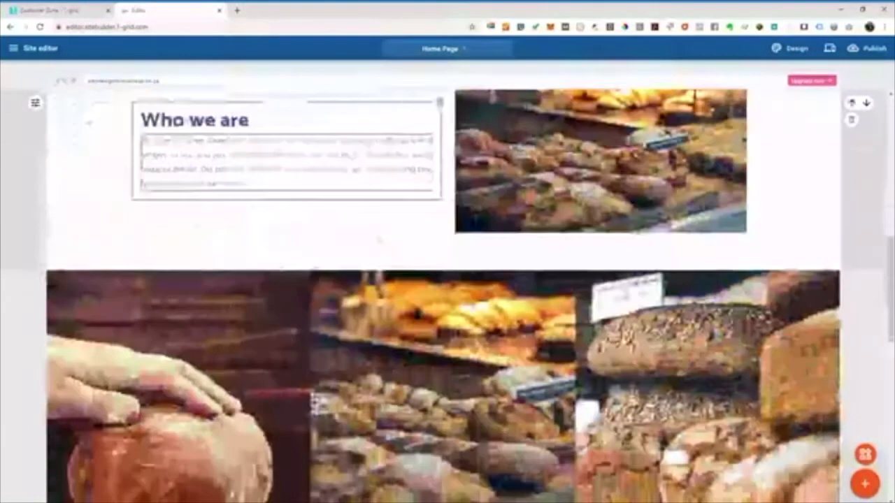
scroll(764, 176, "up", 3)
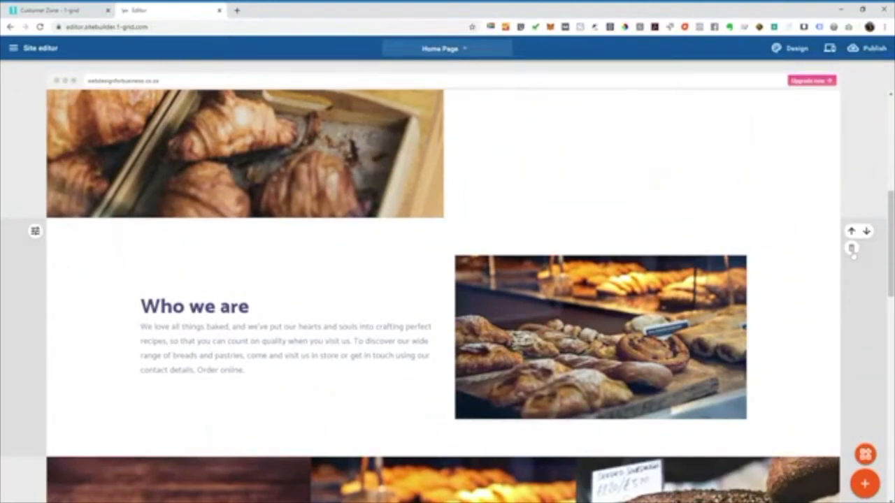
left_click(851, 248)
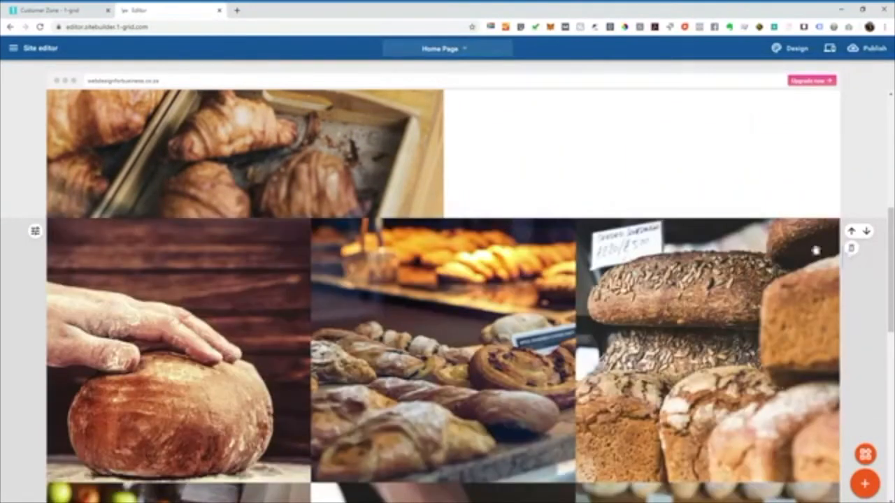
Add the three-column Text layout with icons and buttons for Who we are, Contact us and Where to find us above the photo gallery.
scroll(493, 281, "up", 1)
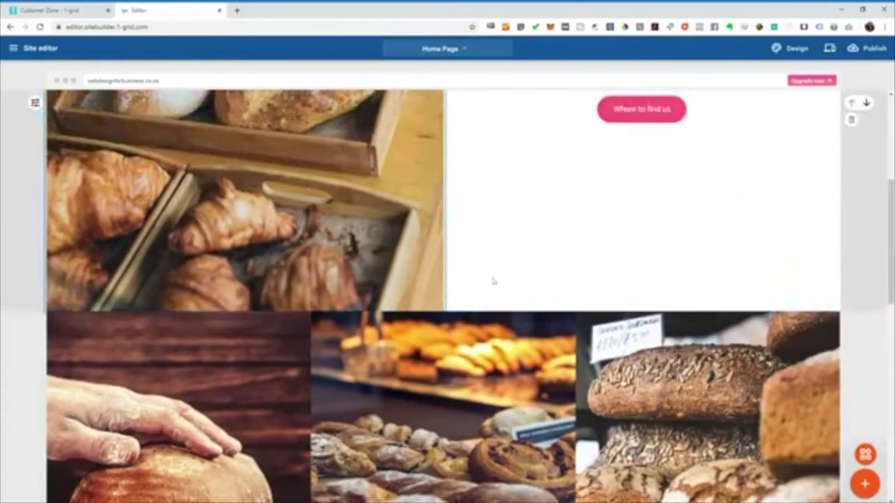
left_click(865, 483)
left_click(458, 322)
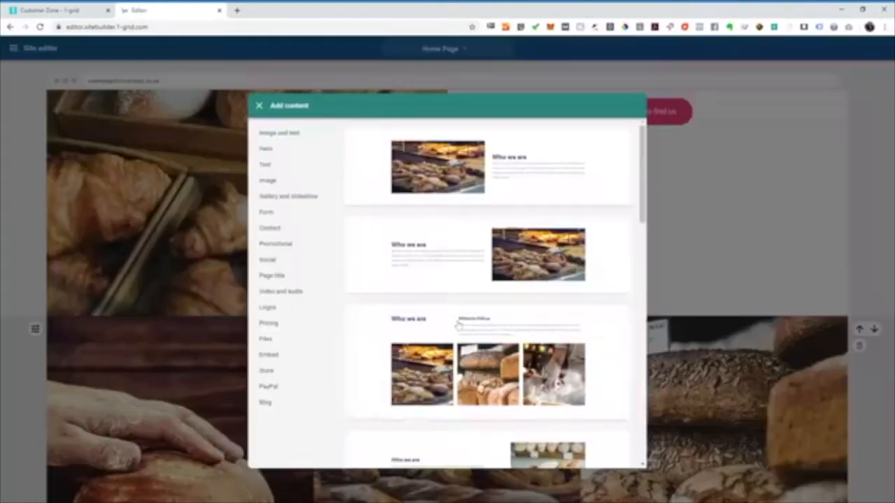
scroll(483, 275, "down", 1)
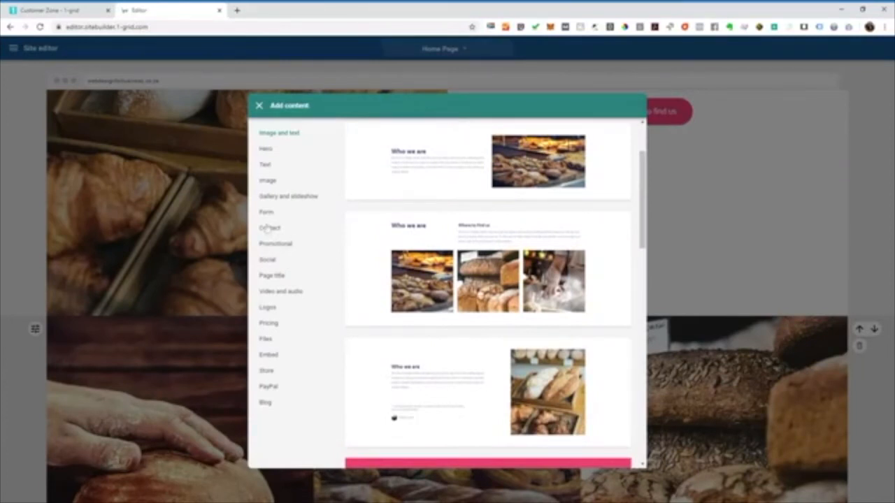
left_click(285, 166)
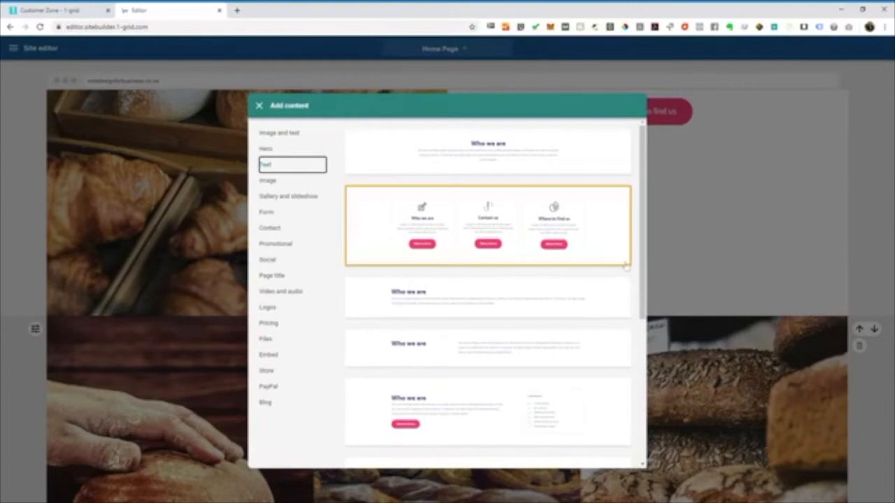
scroll(475, 296, "down", 1)
scroll(475, 296, "up", 1)
left_click(480, 221)
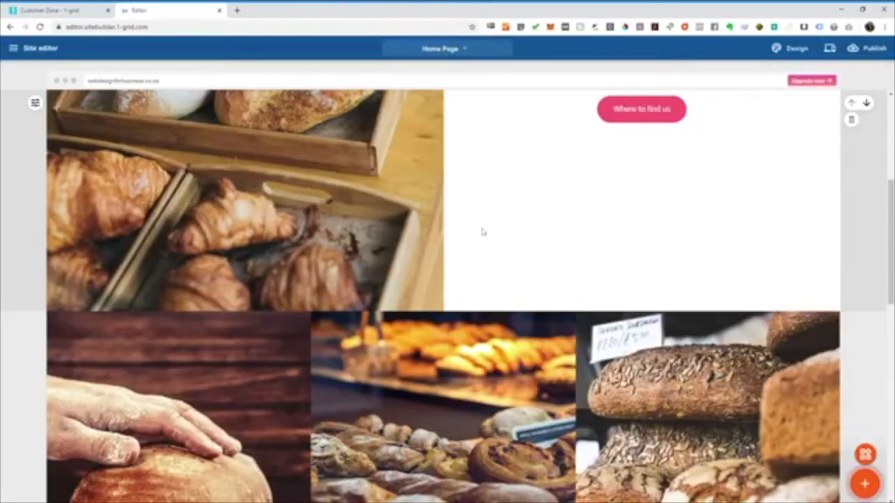
scroll(489, 231, "up", 5)
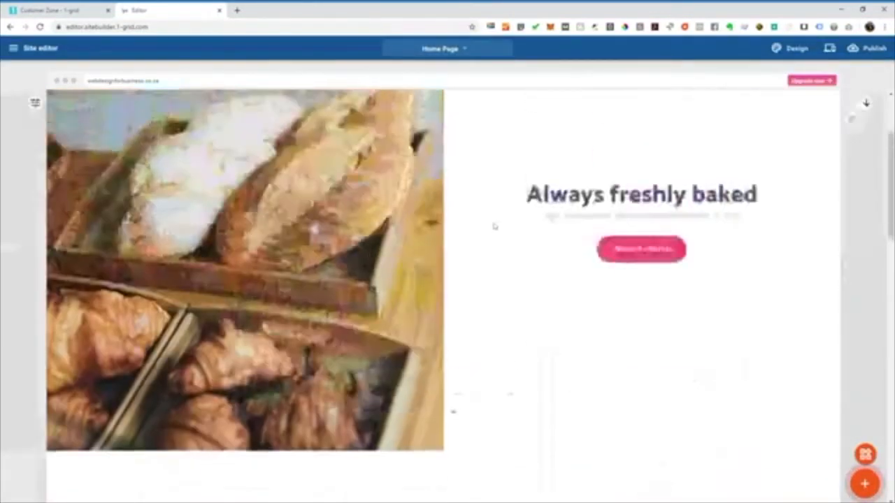
Add an ellipsis to the Who we are heading in the three-column text section so it reads "Who we are...".
scroll(140, 184, "down", 1)
scroll(140, 184, "up", 1)
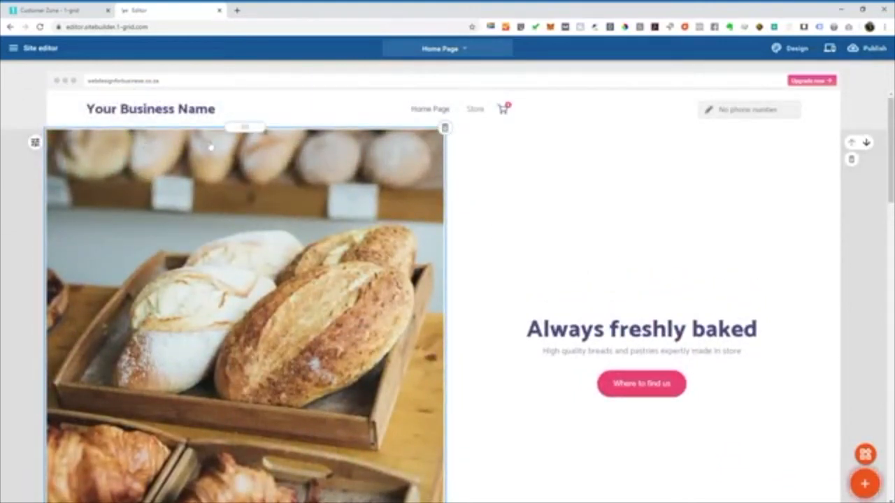
scroll(252, 203, "down", 7)
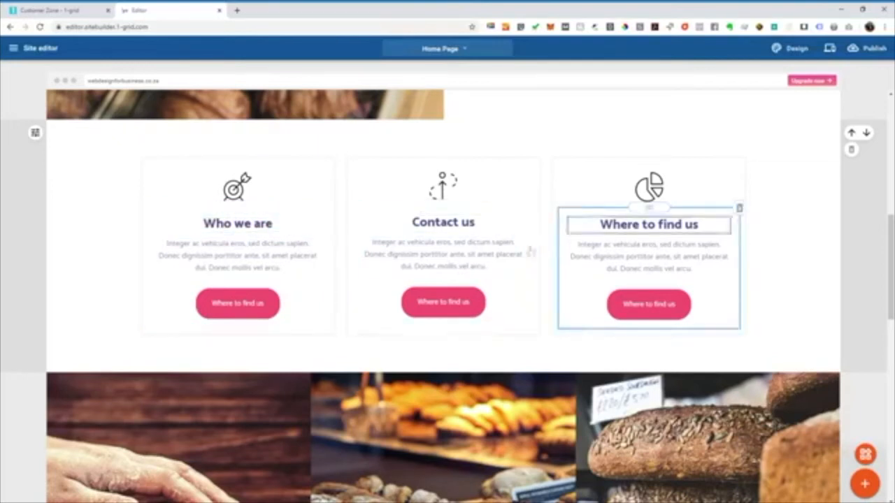
double_click(242, 228)
left_click(283, 226)
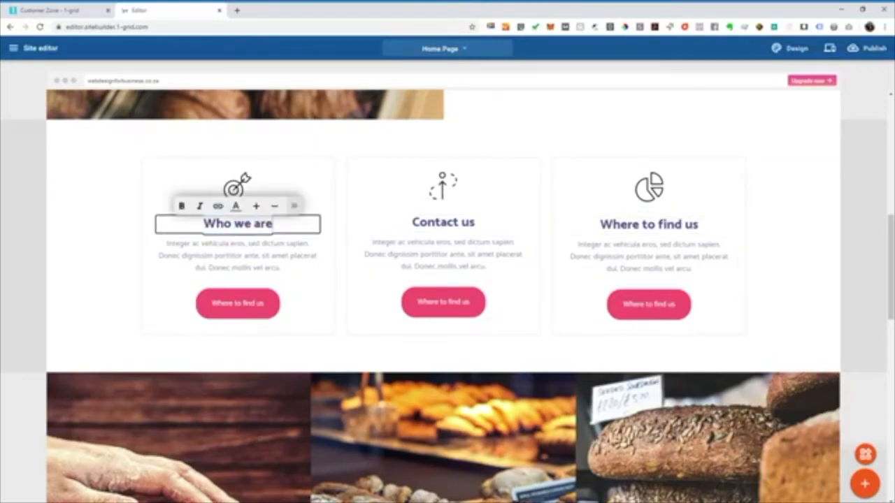
type("...")
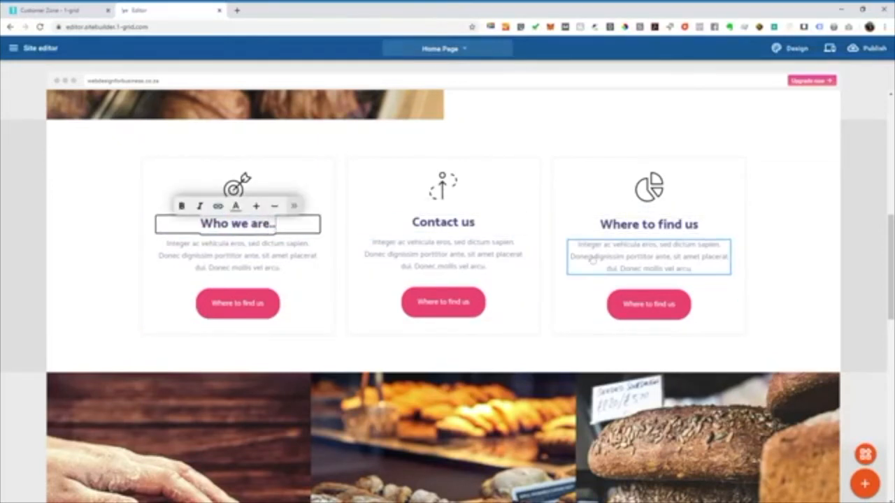
Replace the placeholder paragraph in the Who we are column with "The sample copy to be replaced.".
left_click(256, 254)
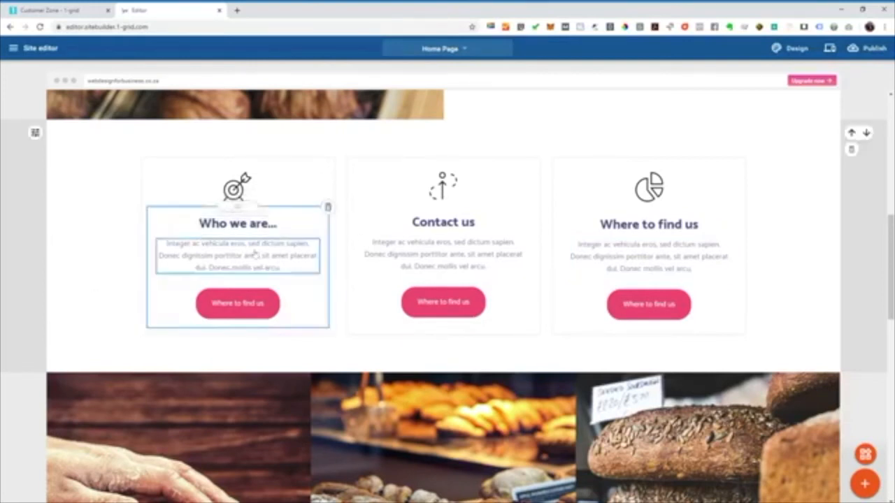
triple_click(256, 253)
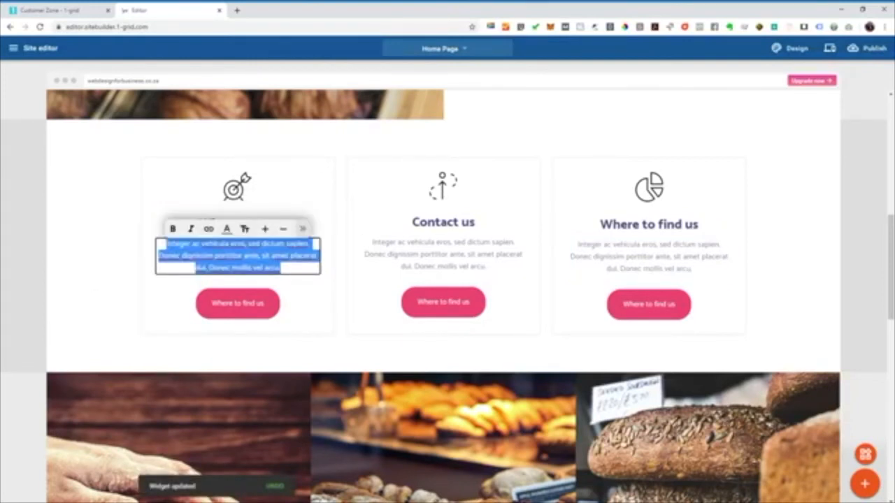
key("BackSpace")
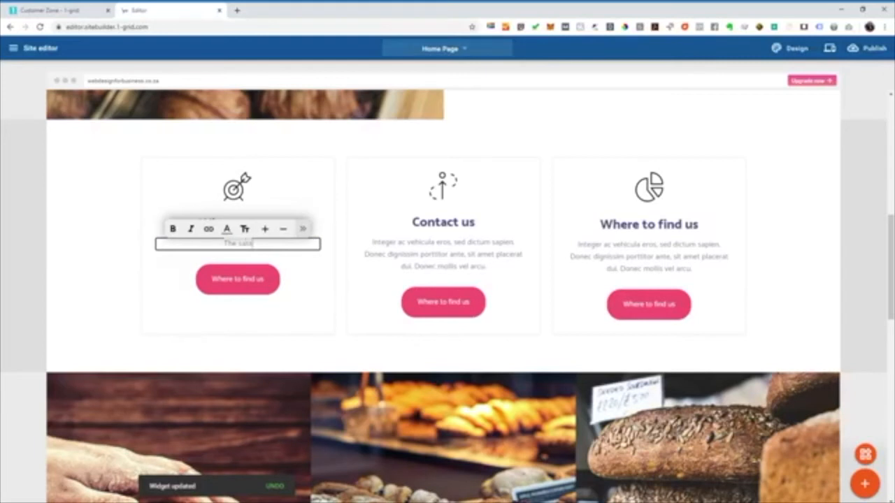
type("The sample compy to be replaced.")
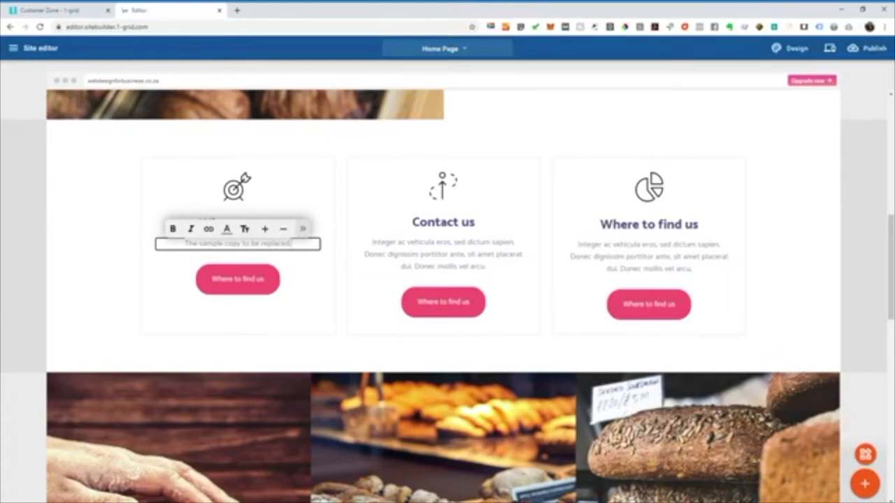
Make the word "replaced" in the Who we are column's paragraph bold and italic, without adding a link.
left_click(326, 245)
left_click(288, 244)
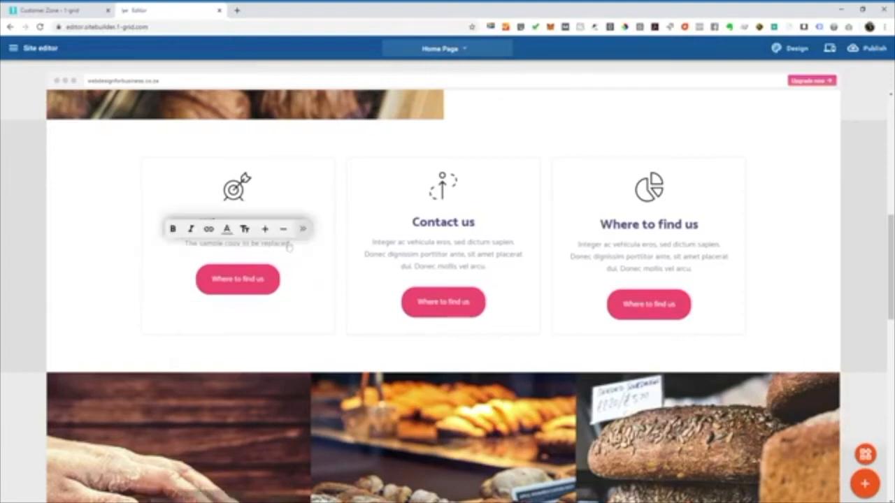
left_click_drag(260, 243, 291, 244)
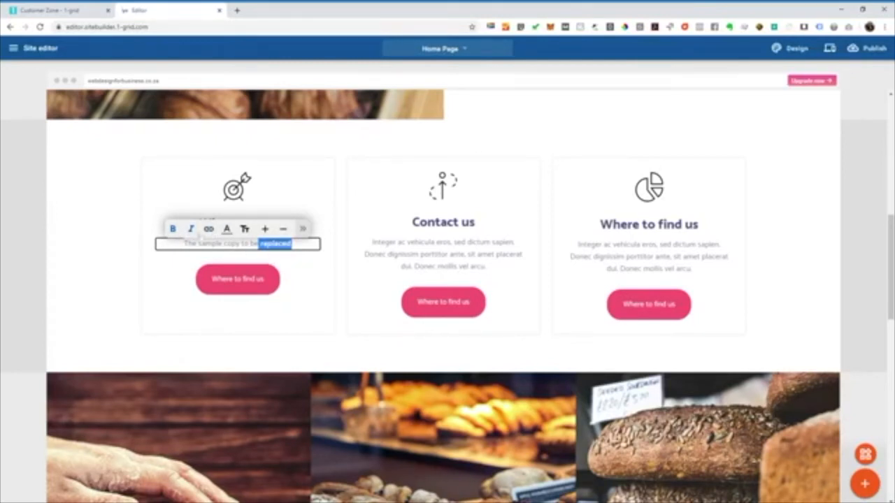
left_click(208, 230)
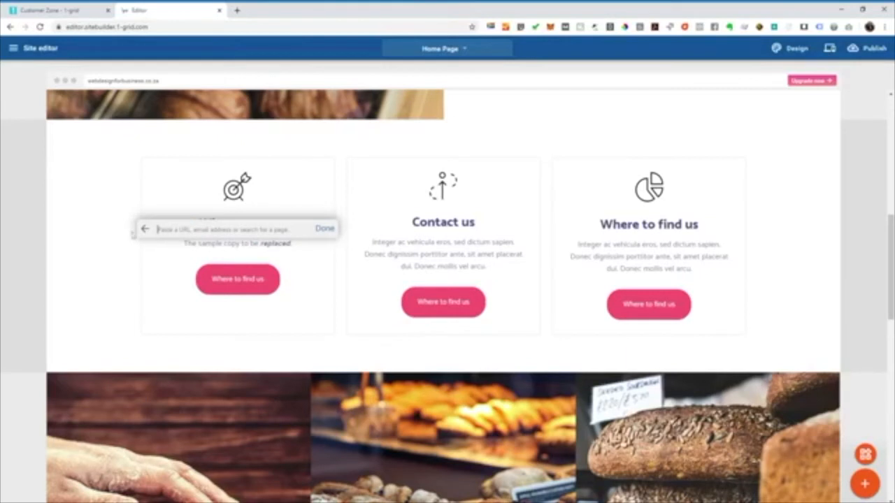
left_click(325, 229)
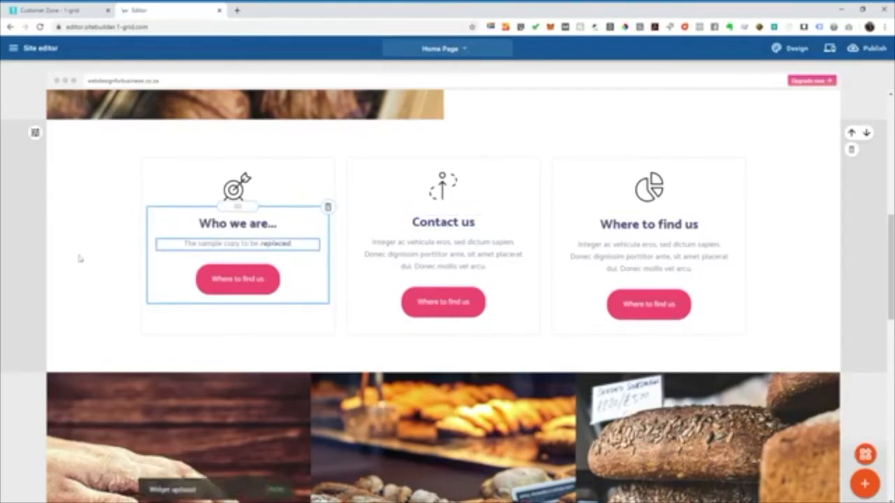
Move the photo gallery section down below the Contact us section with the map.
scroll(114, 258, "up", 3)
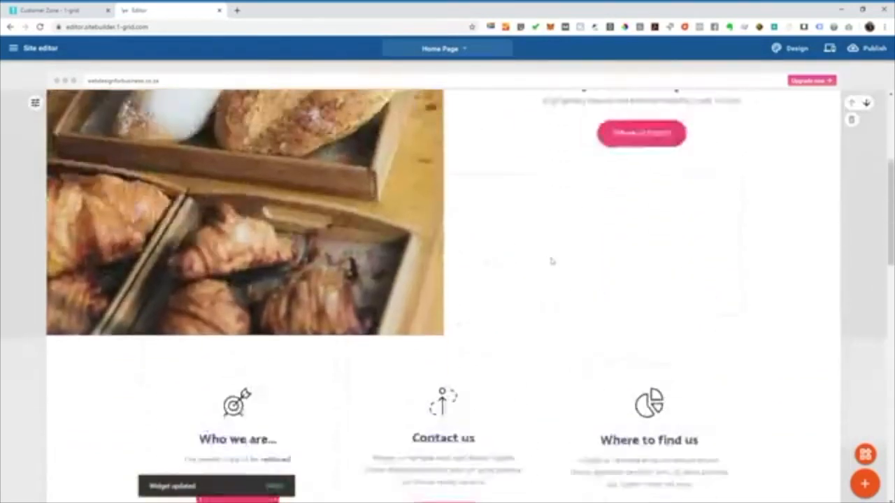
scroll(551, 261, "down", 15)
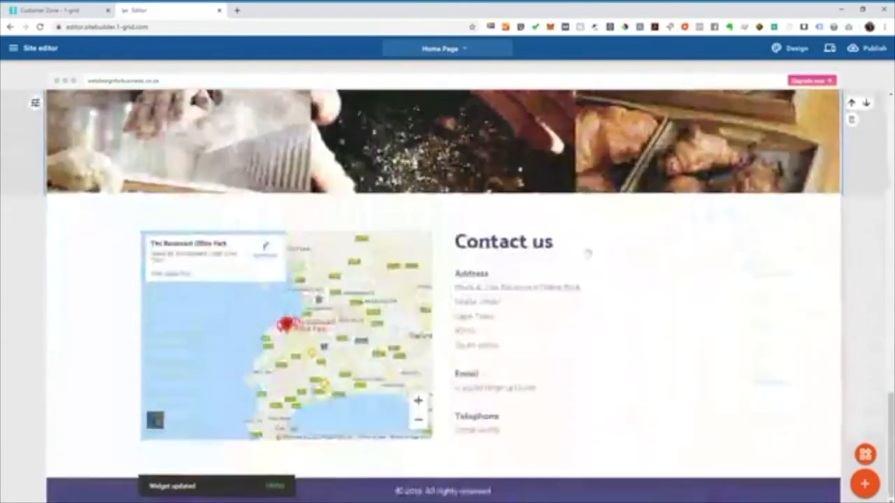
scroll(586, 249, "up", 4)
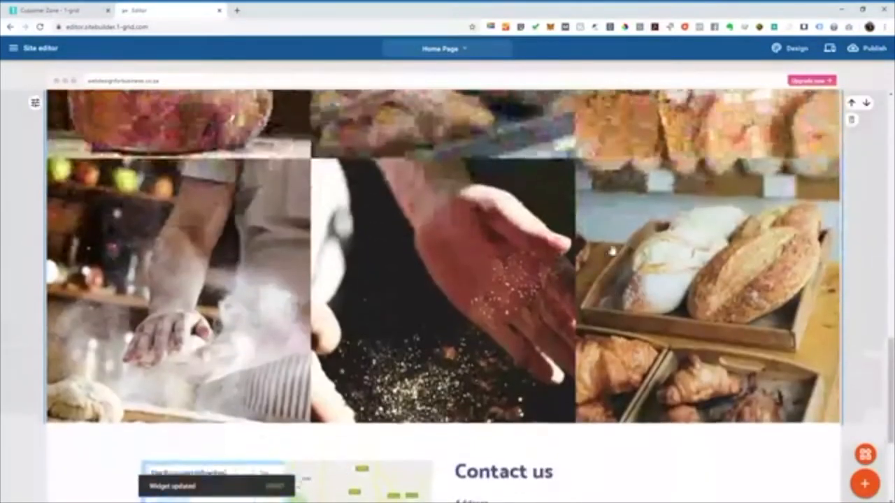
scroll(838, 192, "up", 3)
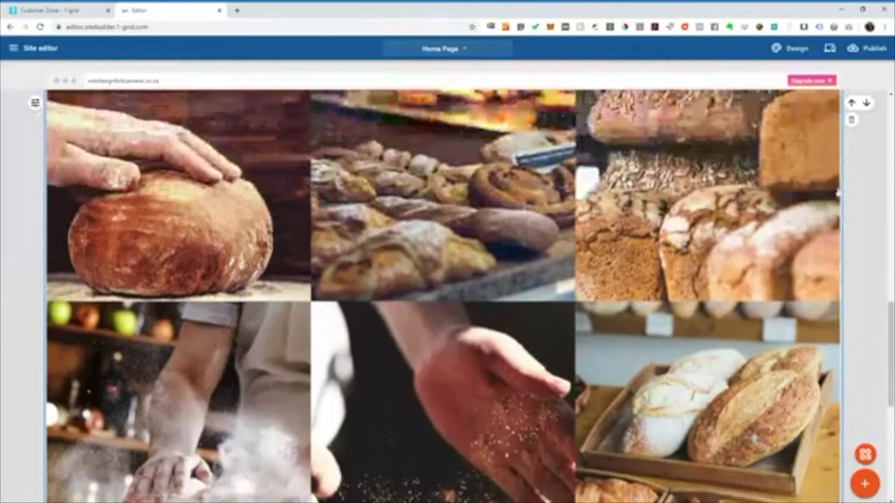
scroll(838, 191, "up", 1)
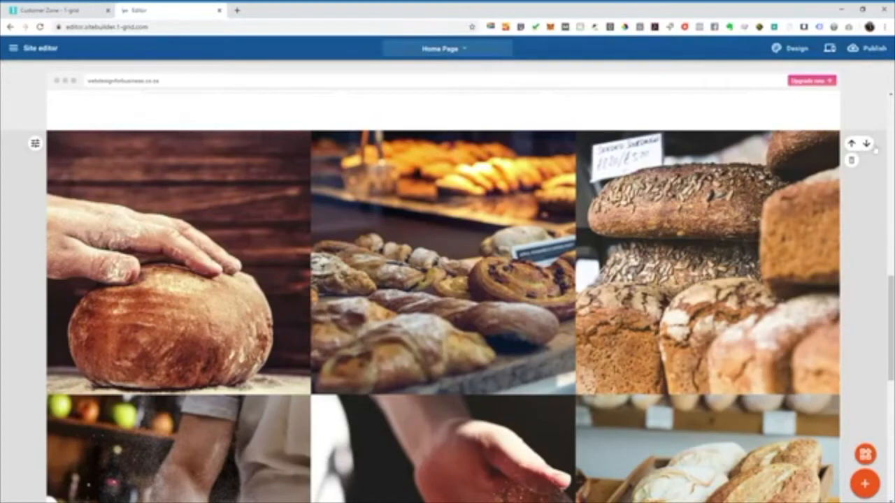
left_click(866, 143)
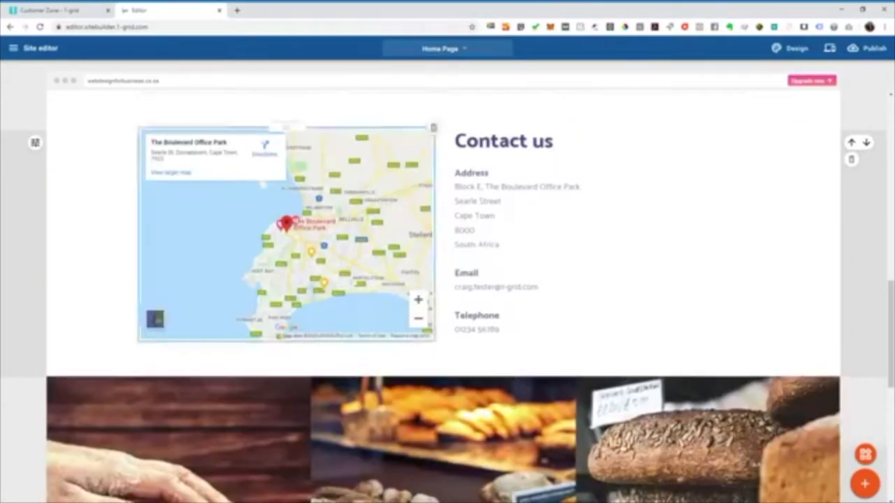
Examine the rearranged home page around the three-column text section, the Contact us section and the photo gallery.
scroll(366, 314, "down", 5)
scroll(393, 323, "up", 15)
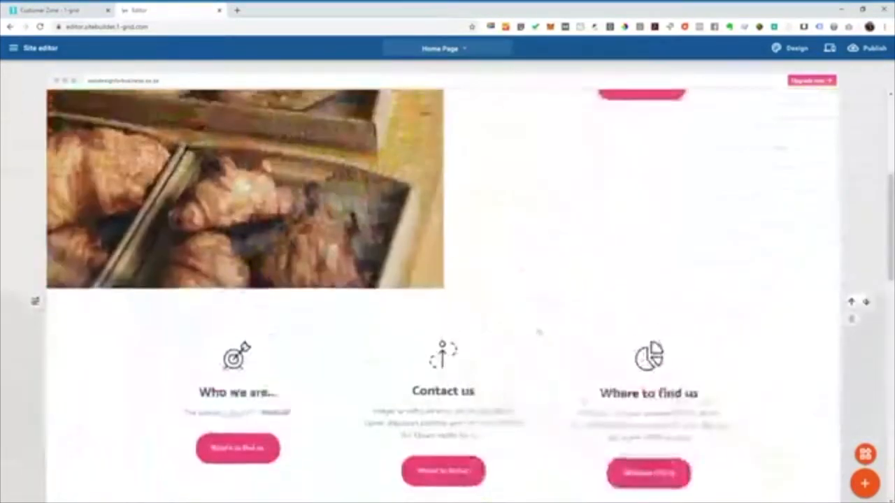
scroll(554, 315, "down", 8)
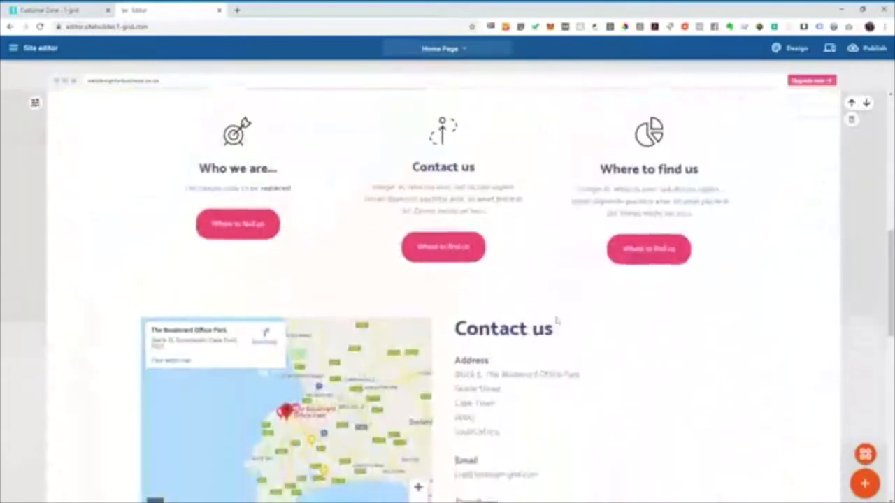
scroll(554, 312, "up", 2)
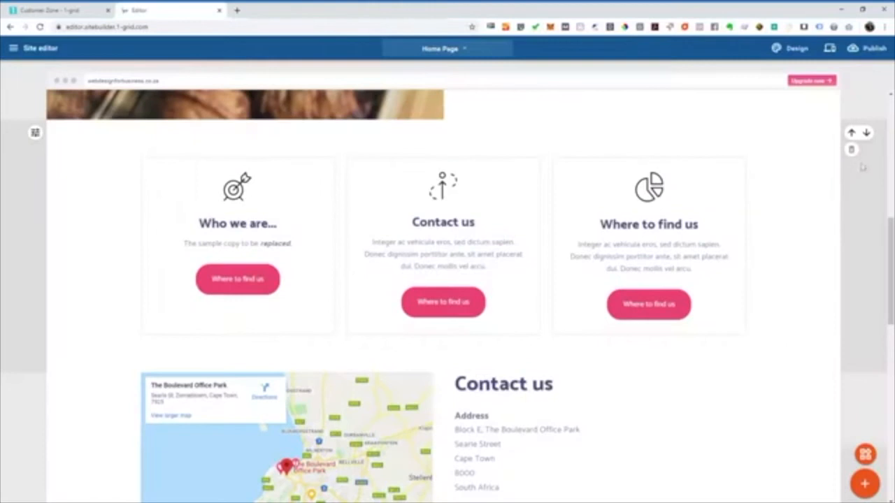
scroll(109, 269, "down", 3)
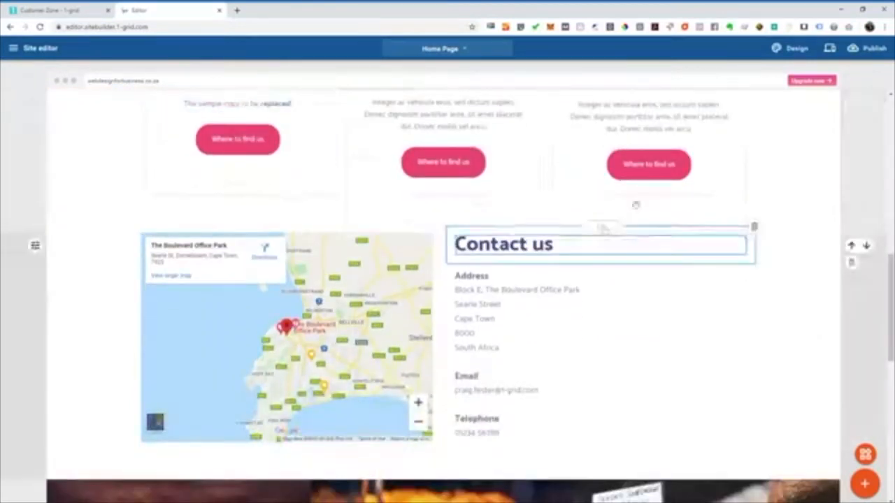
scroll(695, 255, "up", 4)
scroll(699, 258, "down", 5)
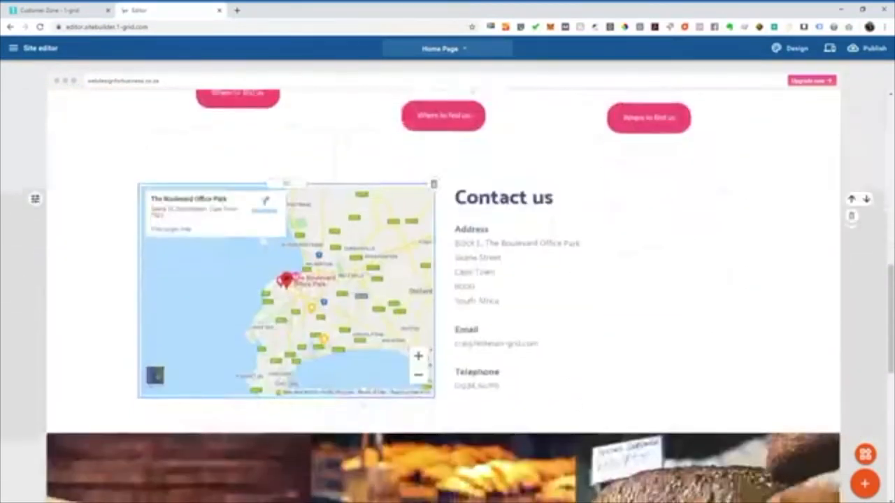
scroll(699, 377, "up", 6)
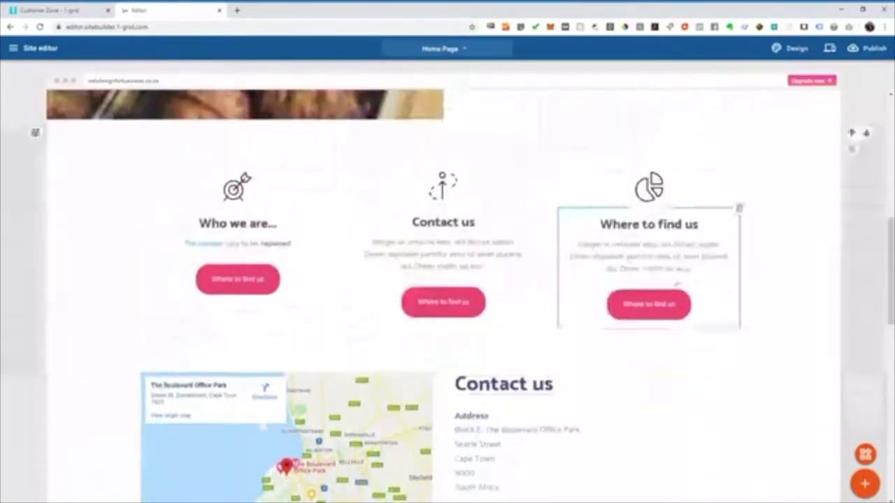
scroll(447, 293, "down", 3)
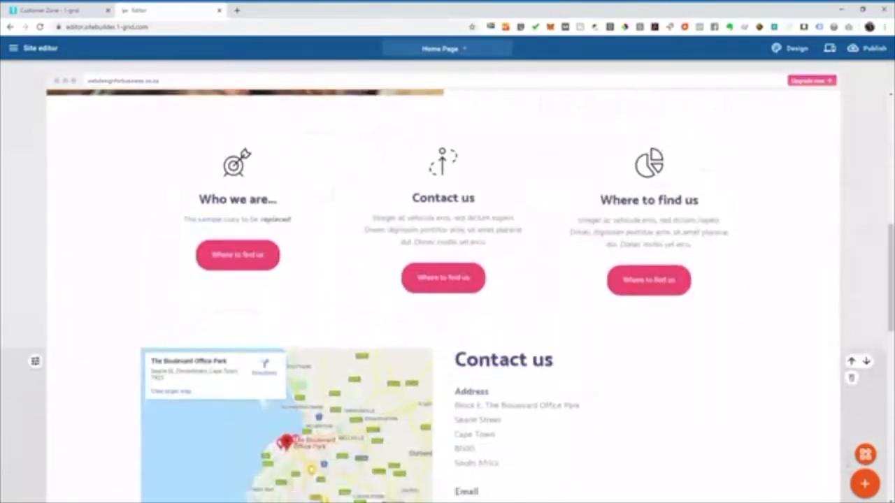
Add the Text layout with a centred Who we are heading and paragraph between the three-column section and the Contact us section.
left_click(865, 484)
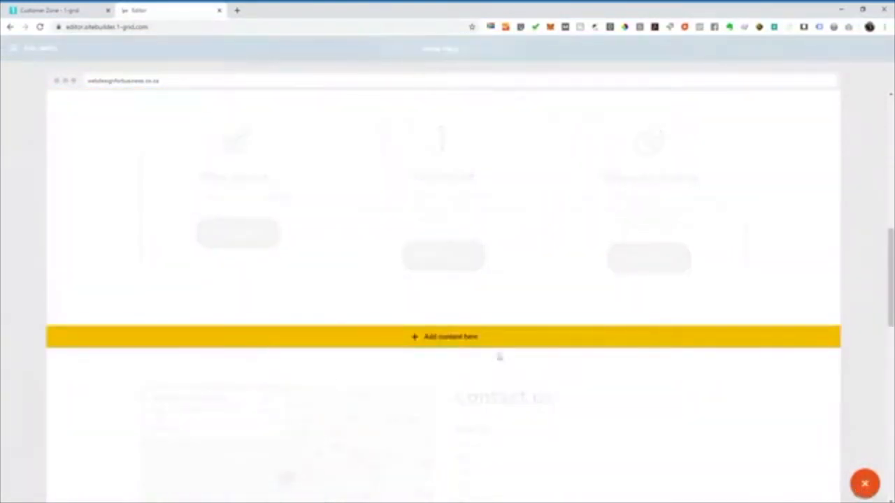
left_click(470, 340)
scroll(468, 276, "down", 5)
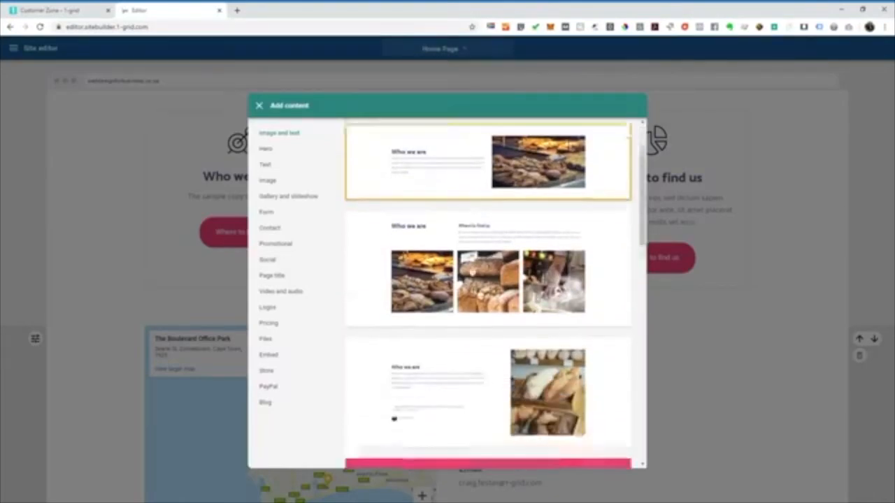
scroll(475, 270, "down", 5)
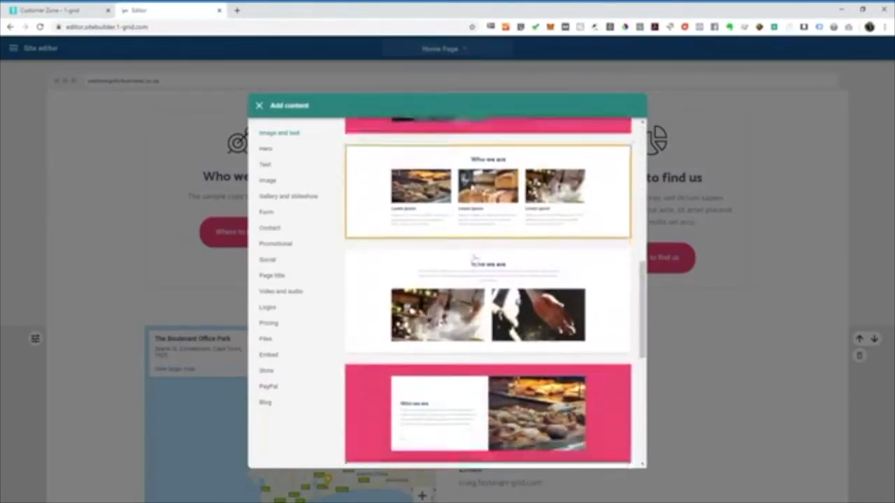
scroll(474, 259, "down", 2)
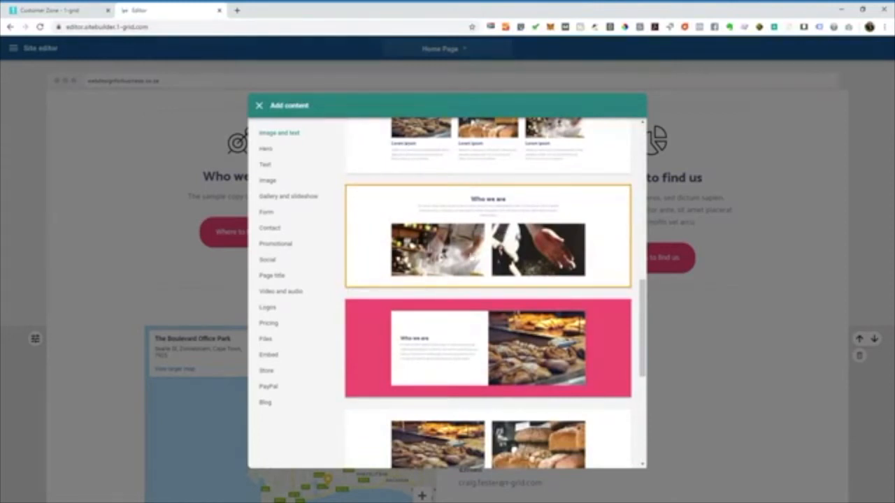
scroll(488, 280, "down", 2)
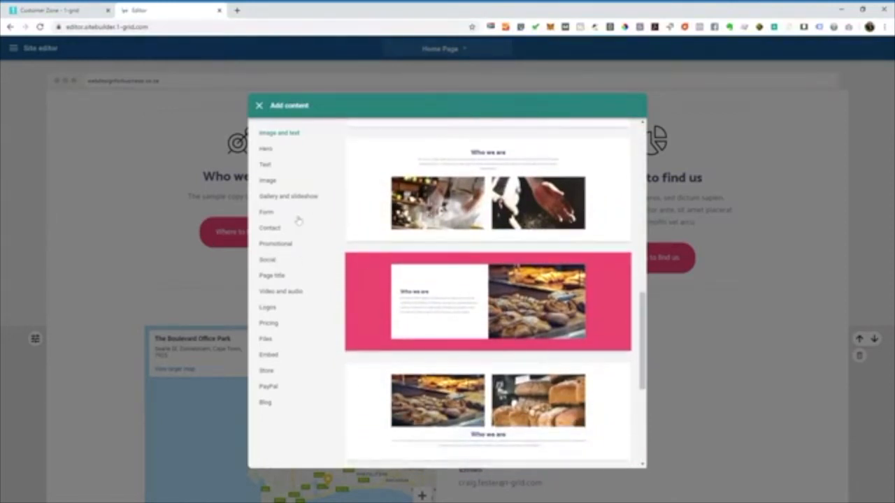
left_click(289, 164)
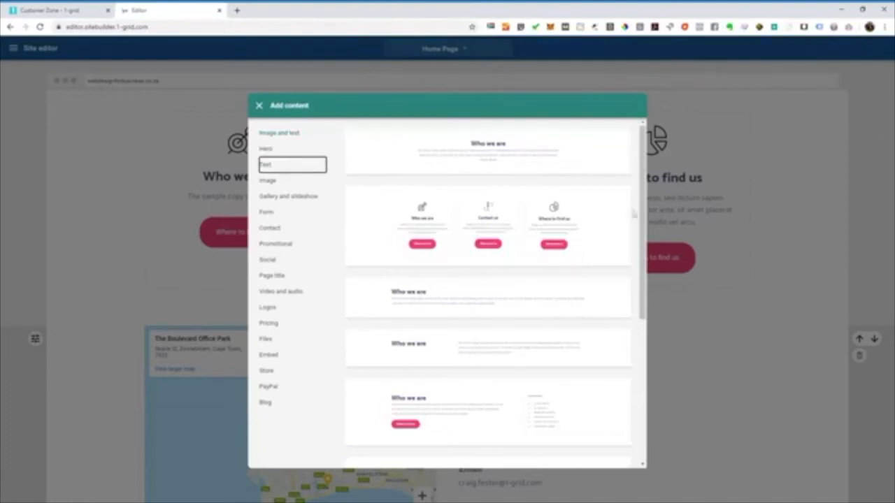
scroll(475, 240, "down", 5)
scroll(475, 240, "up", 5)
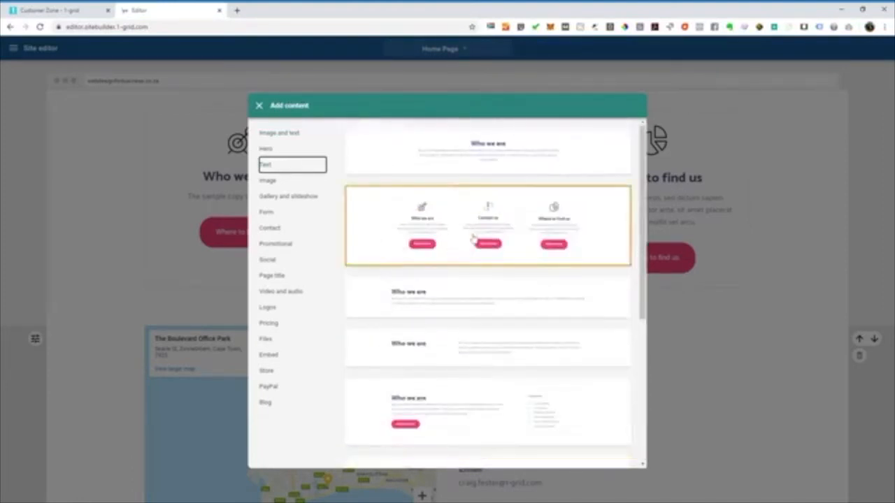
left_click(533, 149)
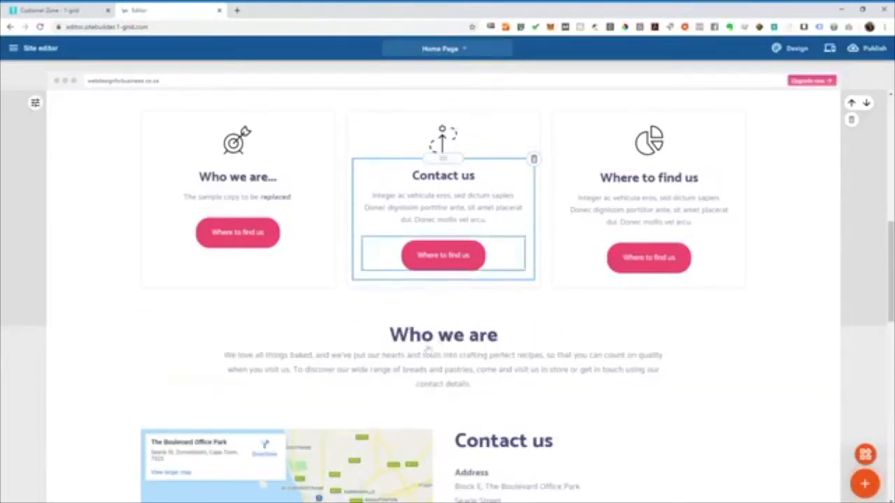
Replace the centred "Who we are" heading above the Contact us section with "More about our baking process".
scroll(443, 357, "down", 3)
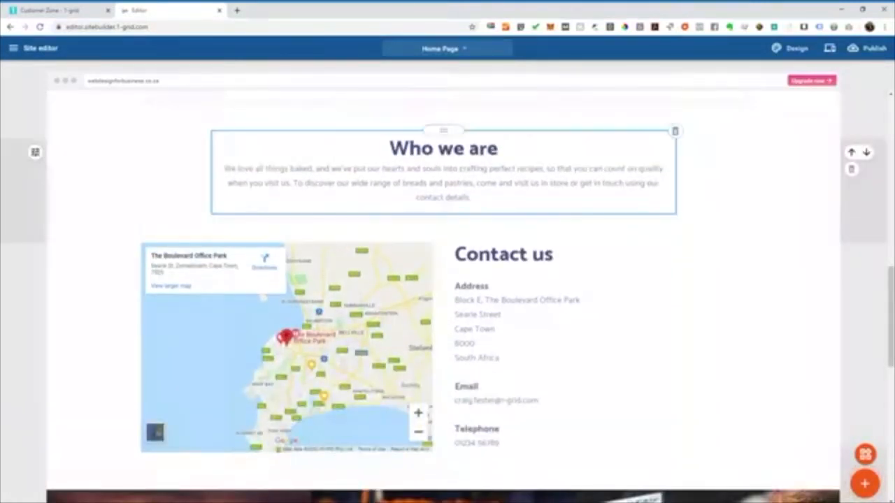
double_click(472, 152)
triple_click(471, 151)
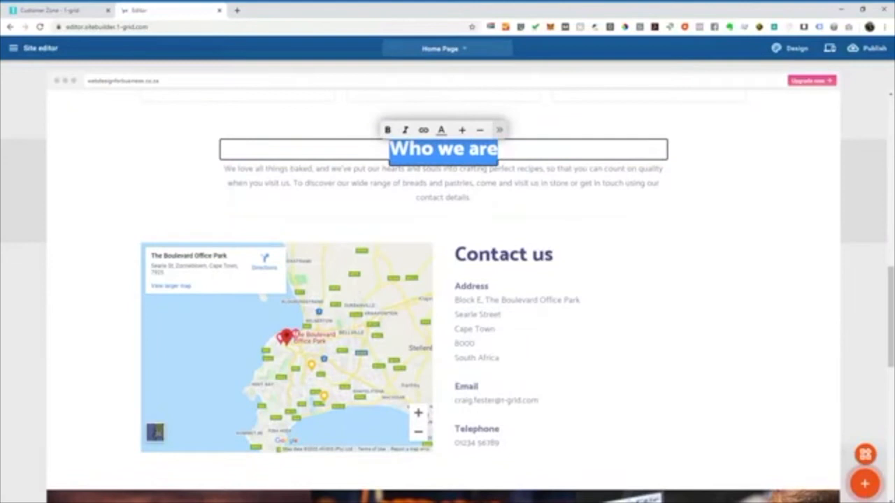
type("More about o")
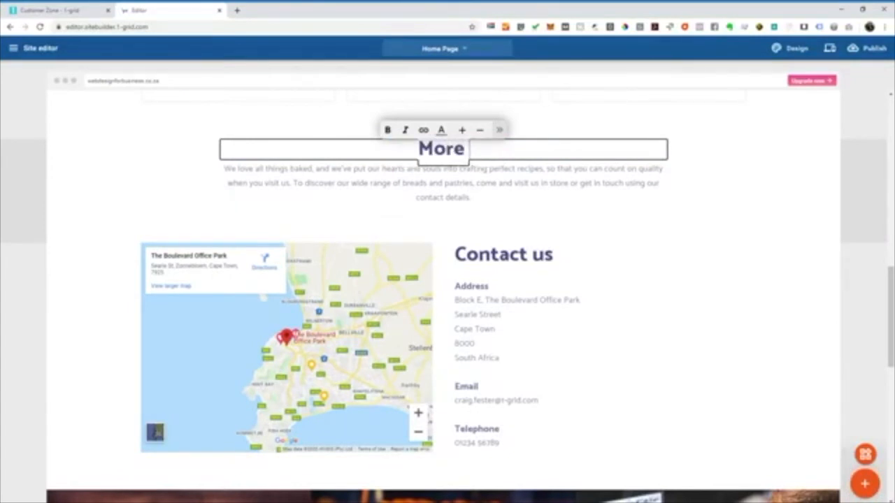
type("ur")
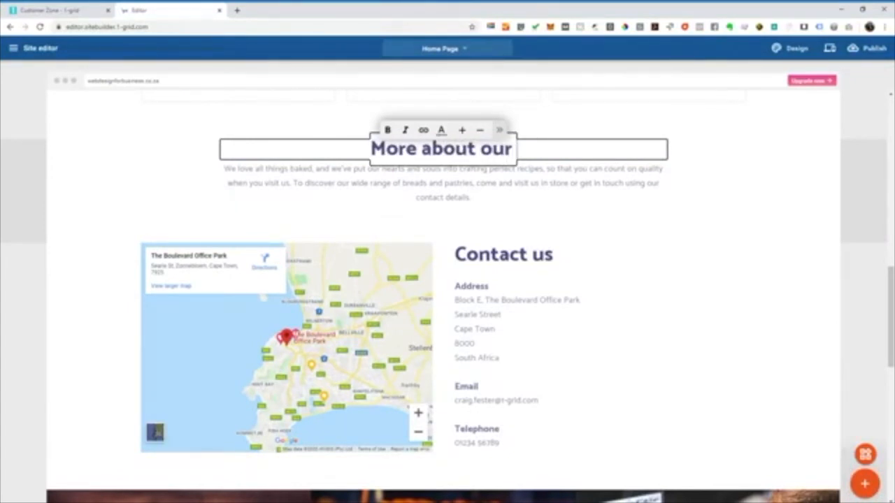
type(" baki")
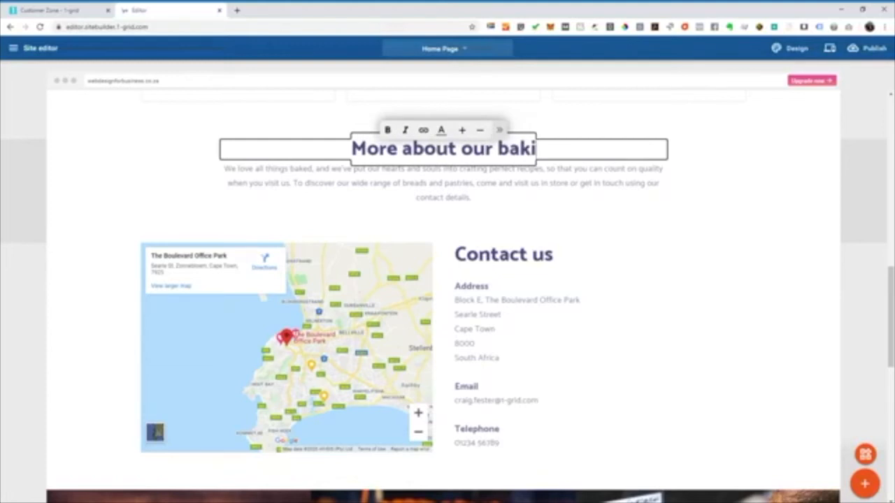
type("ng porcos")
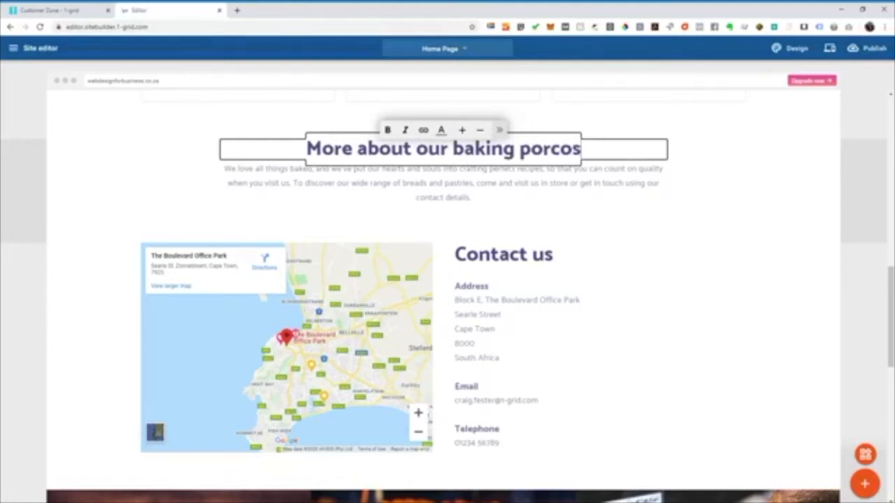
key("BackSpace")
key("BackSpace")
key("BackSpace")
key("BackSpace")
key("BackSpace")
type("rocess")
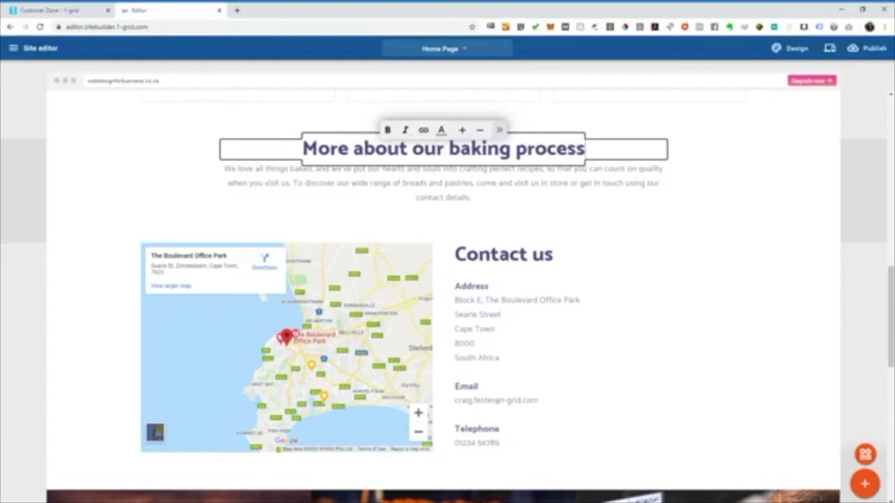
left_click(756, 225)
Examine the edited home page from the hero banner through the three-column section to the baking process text.
scroll(365, 233, "up", 2)
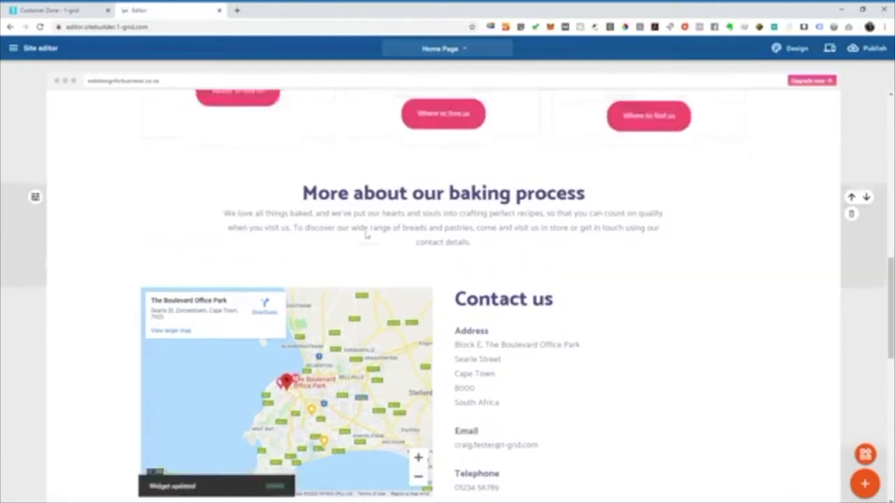
scroll(366, 233, "up", 6)
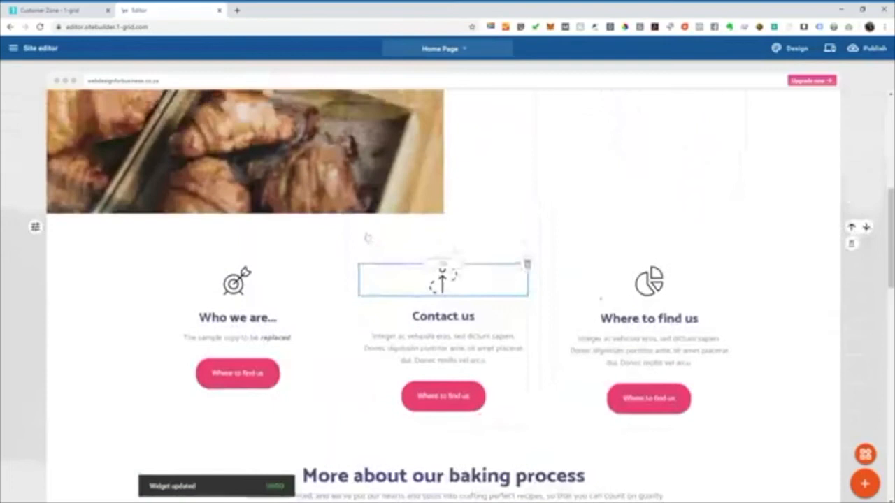
scroll(367, 238, "up", 2)
scroll(315, 223, "down", 12)
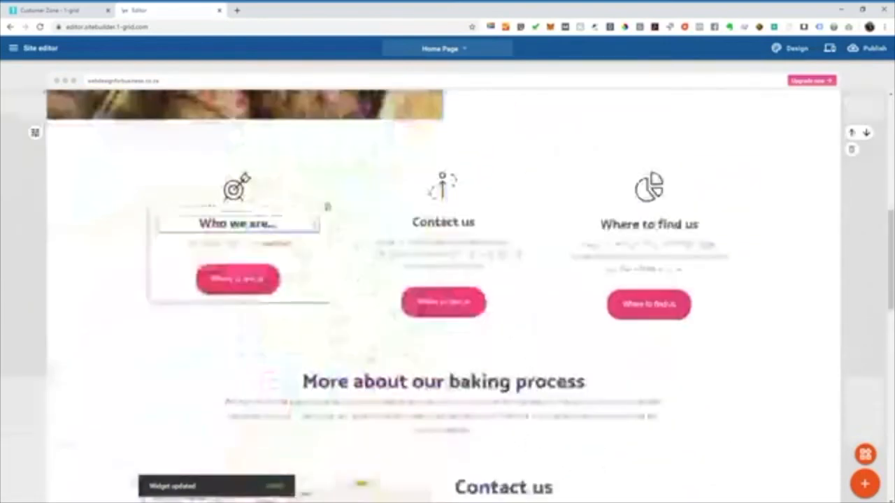
scroll(289, 254, "down", 4)
scroll(293, 251, "down", 2)
scroll(349, 208, "up", 10)
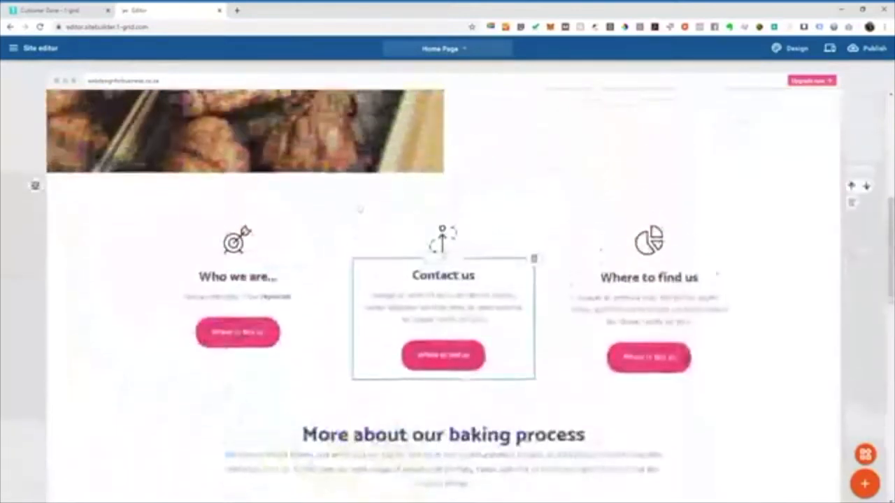
scroll(359, 211, "up", 6)
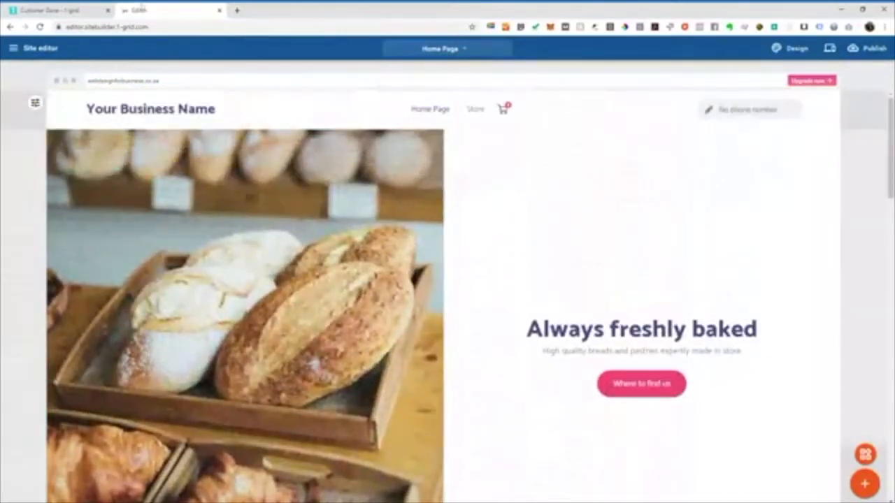
scroll(342, 315, "down", 2)
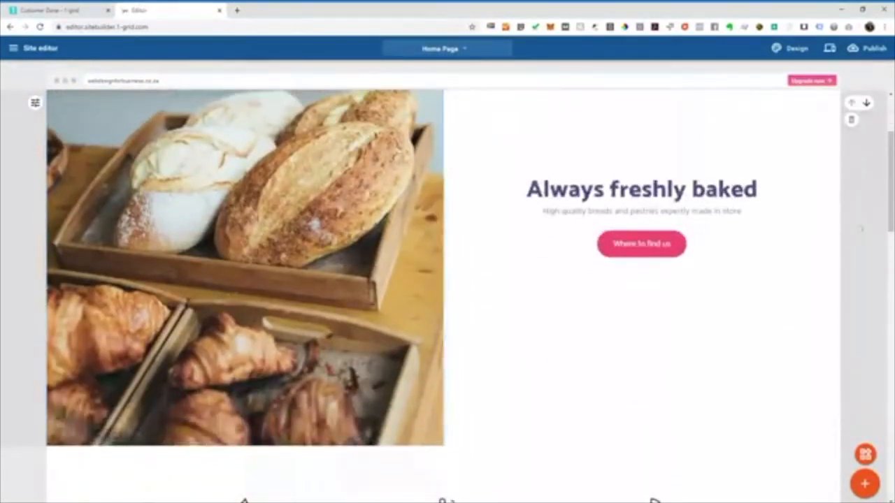
Preview the website in the tablet layout and look through the whole home page down to the footer.
left_click(830, 50)
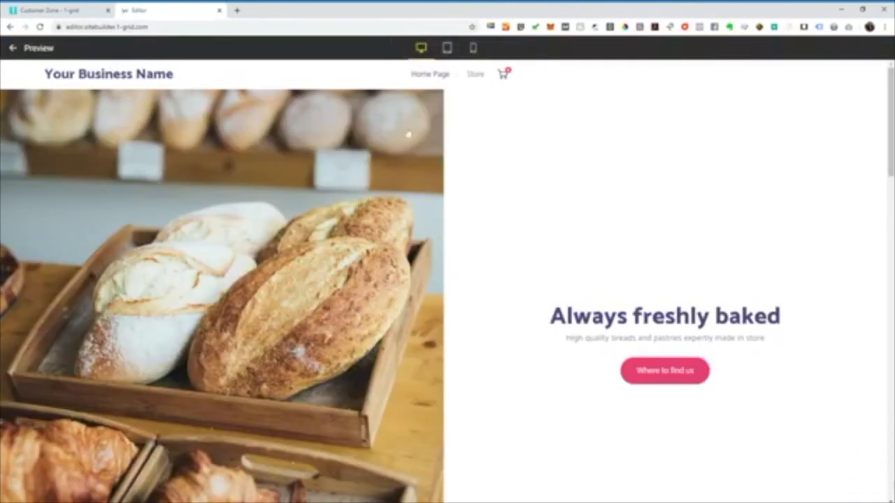
left_click(447, 47)
scroll(355, 242, "down", 3)
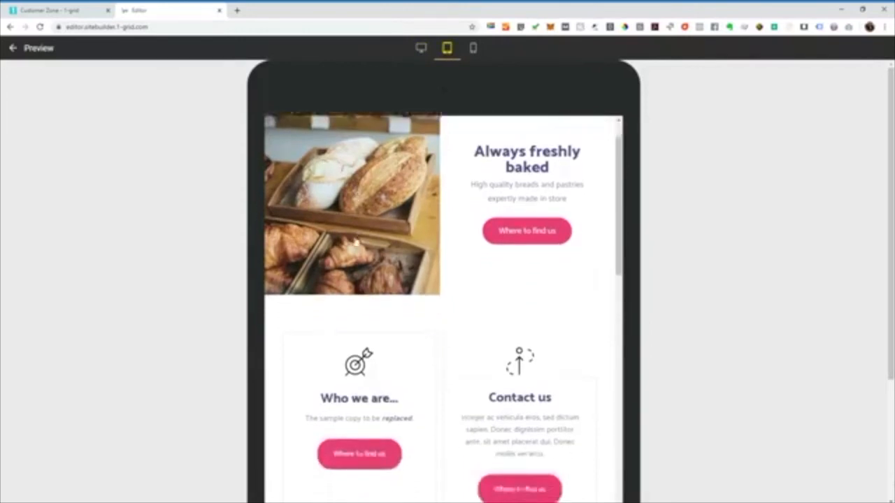
scroll(355, 241, "down", 10)
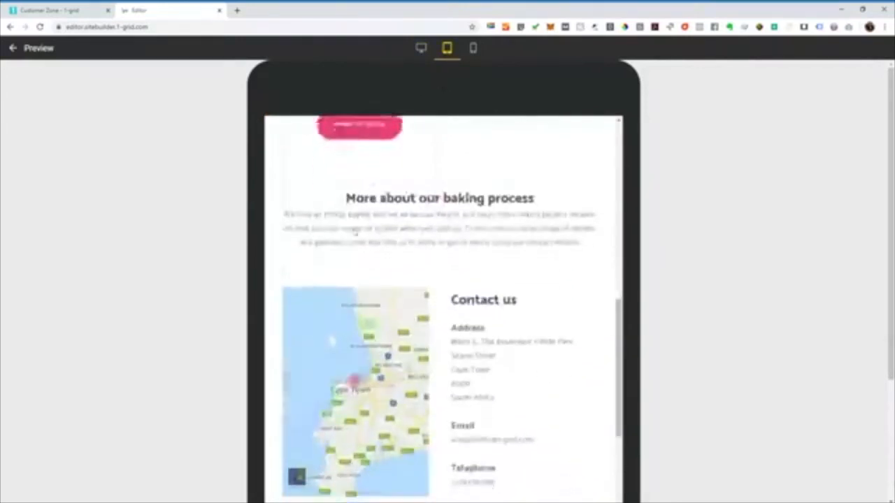
scroll(355, 237, "down", 8)
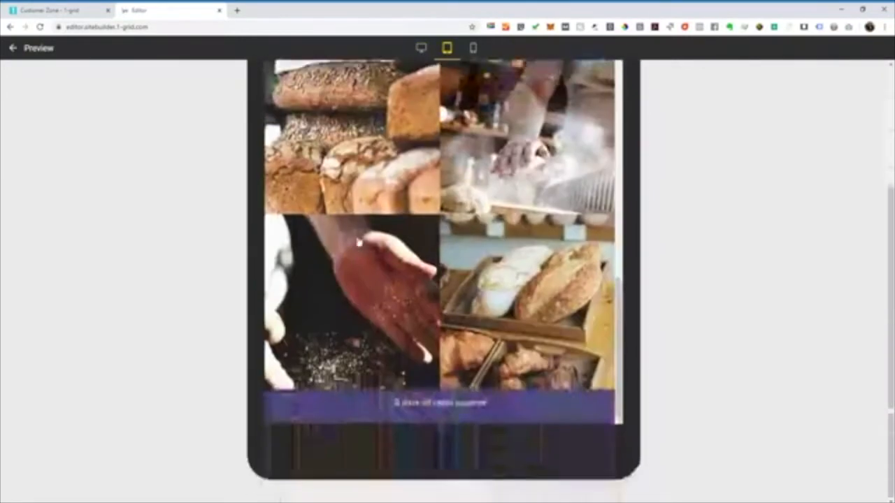
scroll(403, 271, "up", 18)
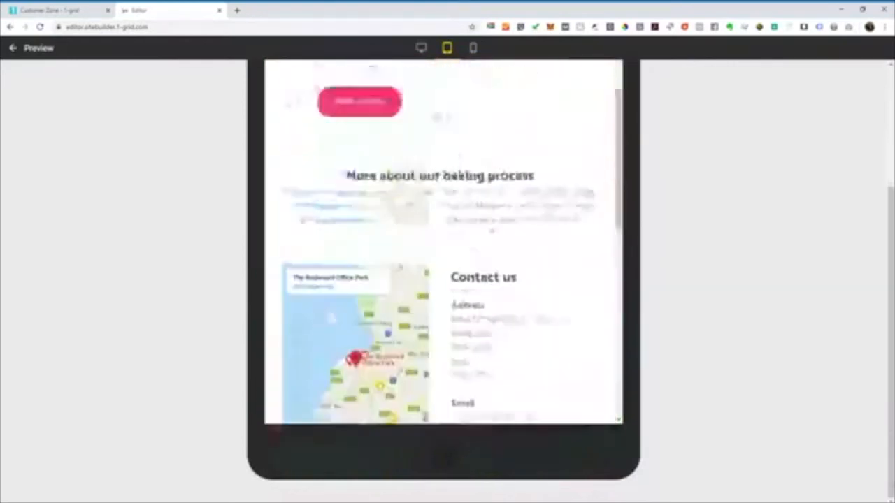
scroll(403, 271, "up", 8)
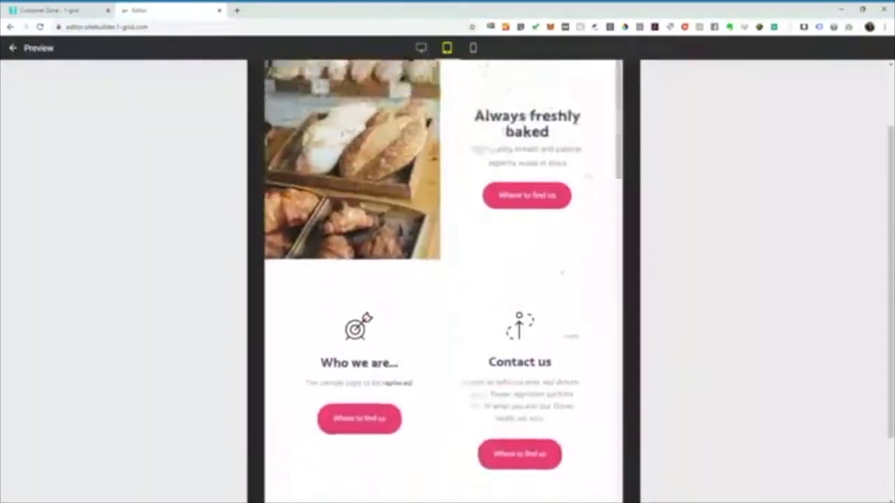
Preview the home page in the mobile phone layout down to the photo gallery, and return to the site editor.
left_click(471, 47)
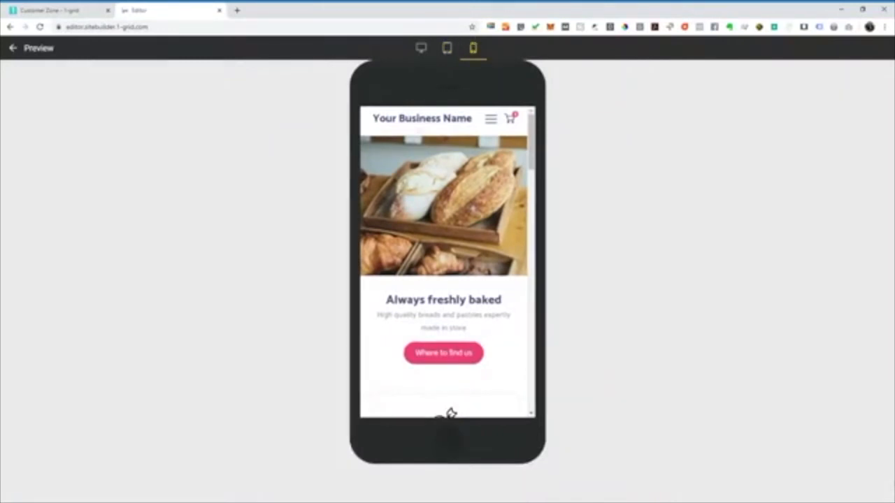
scroll(451, 414, "down", 1)
scroll(451, 414, "up", 1)
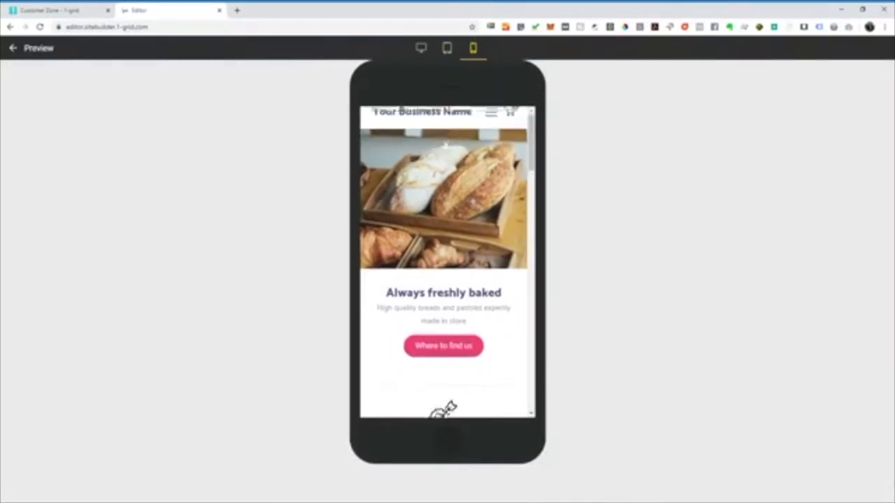
scroll(451, 414, "down", 4)
scroll(407, 414, "down", 6)
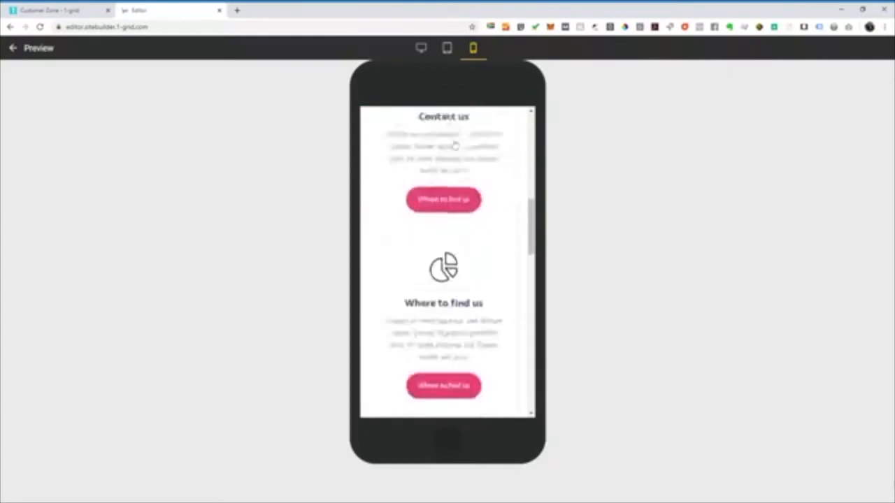
scroll(447, 262, "down", 4)
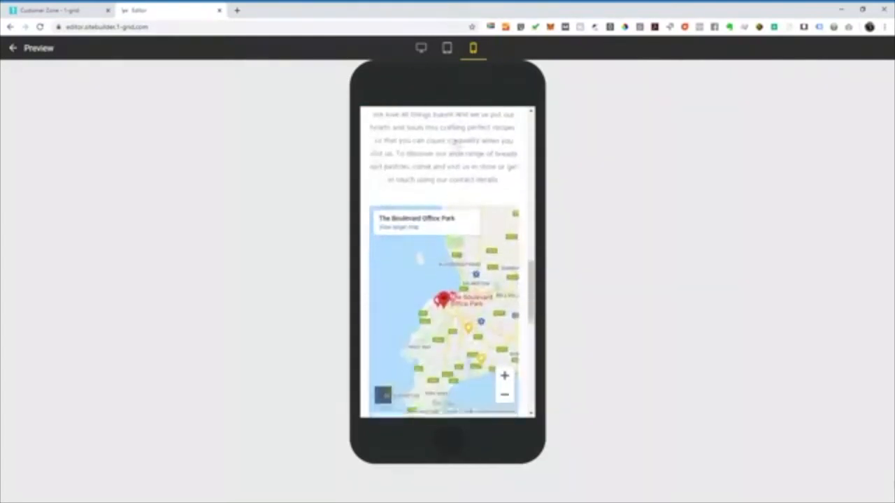
scroll(453, 148, "down", 6)
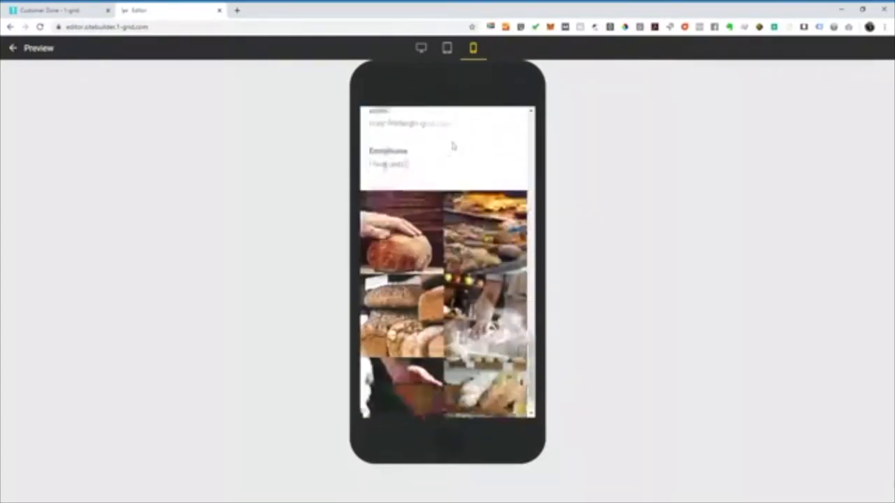
scroll(493, 313, "up", 15)
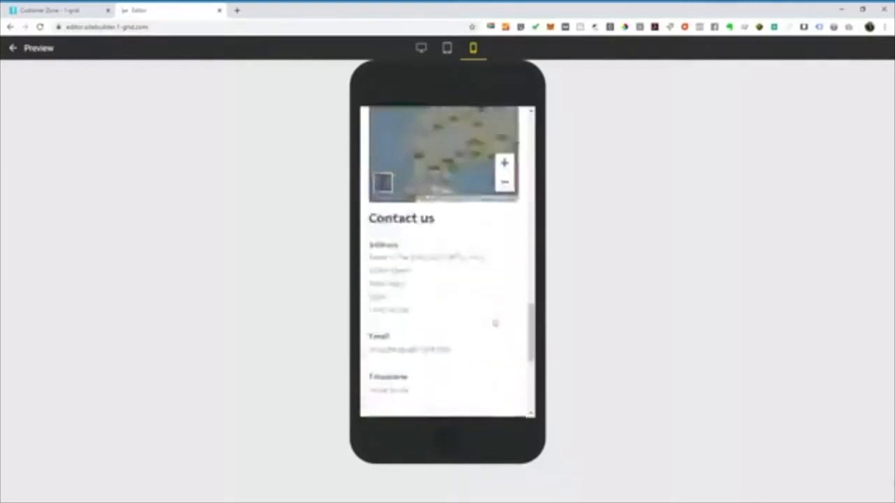
scroll(494, 313, "up", 3)
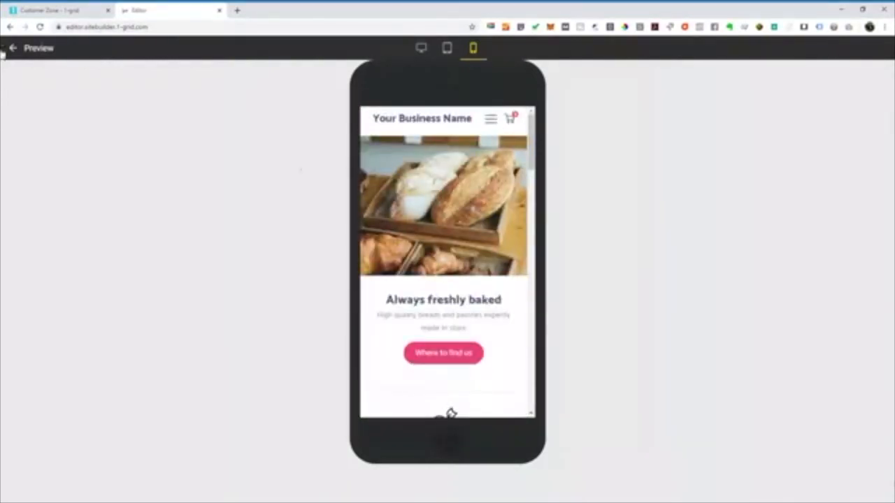
left_click(26, 49)
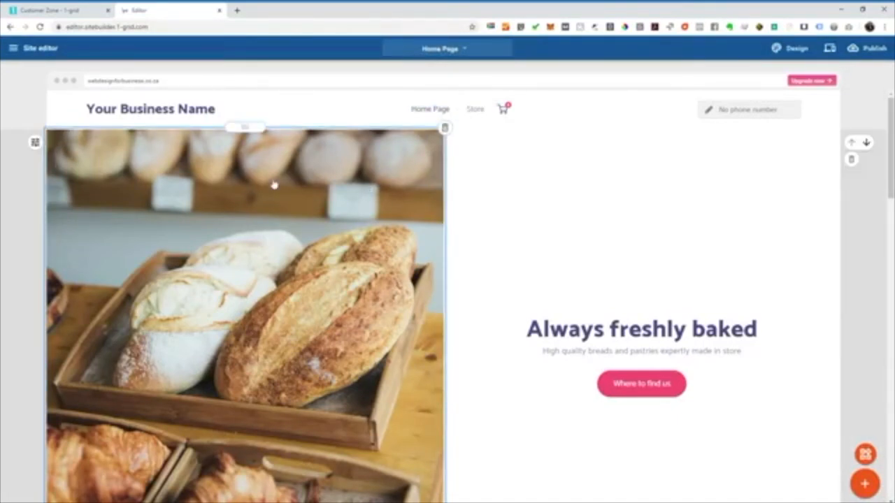
Add a new page titled "Contact Us" at the top level of the site.
left_click(458, 49)
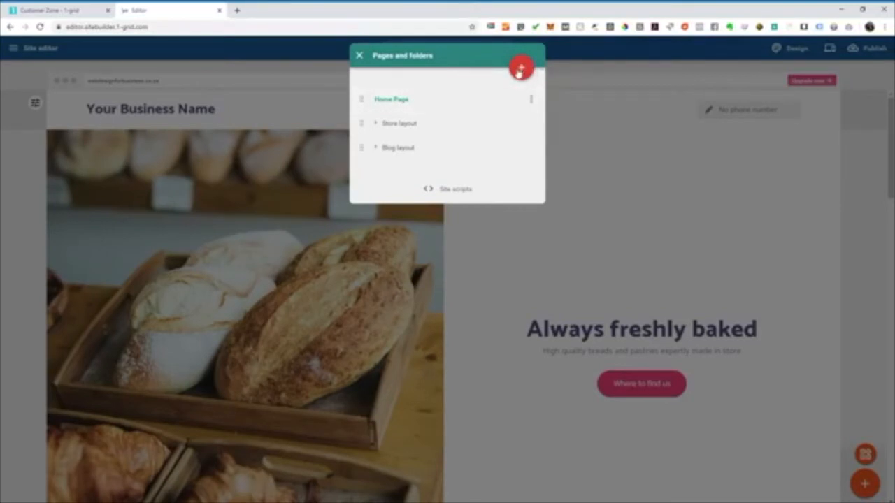
left_click(521, 69)
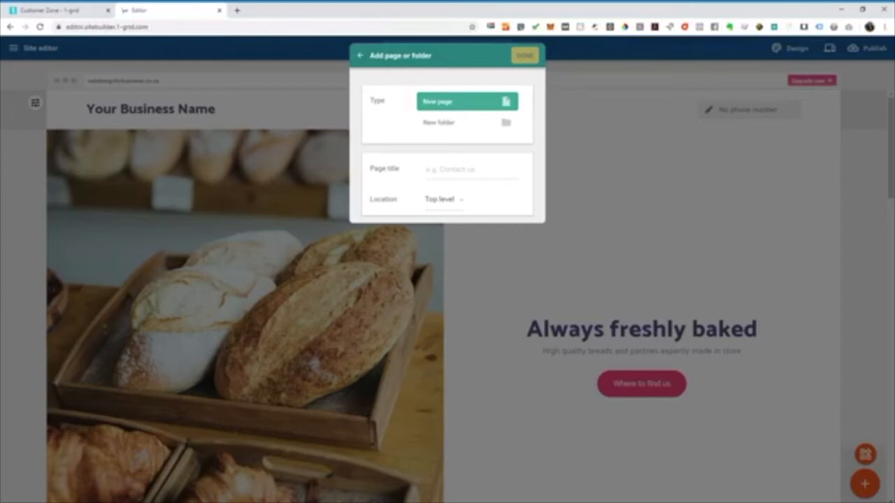
type("Ou")
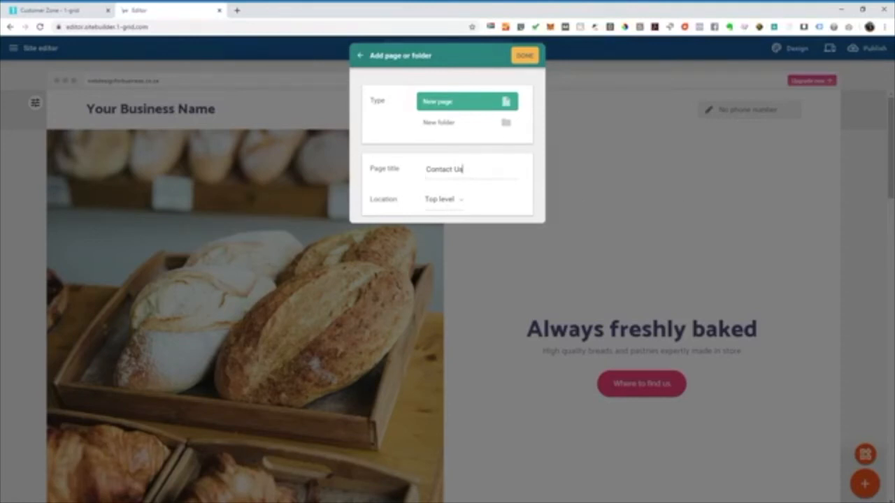
left_click(524, 56)
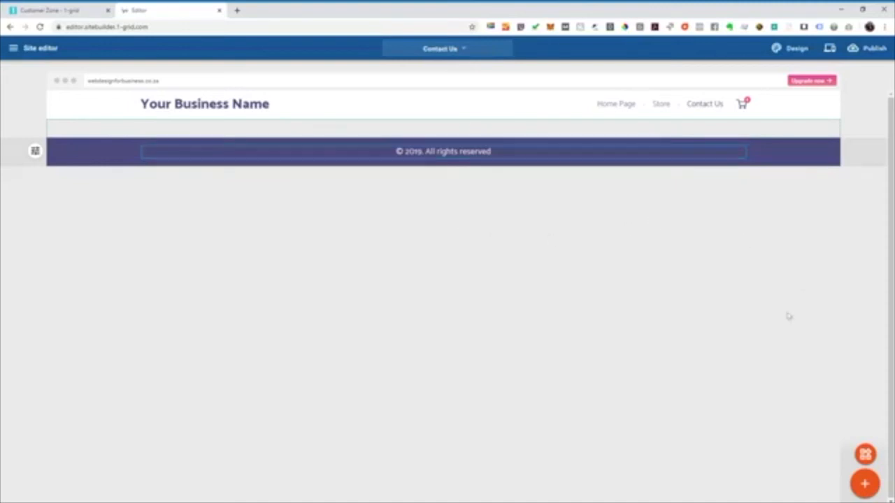
Add a Hero section to the empty Contact Us page using the layout with the full-width dough photo and centred "Always freshly baked" heading.
left_click(865, 485)
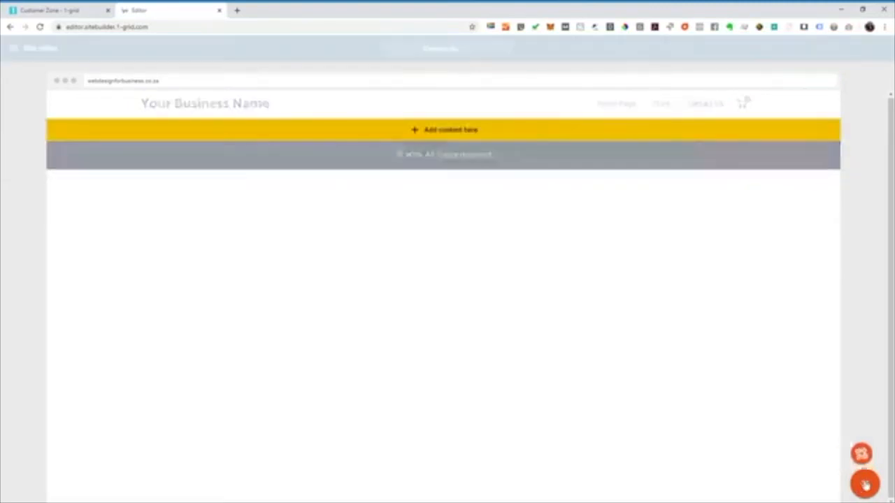
left_click(452, 133)
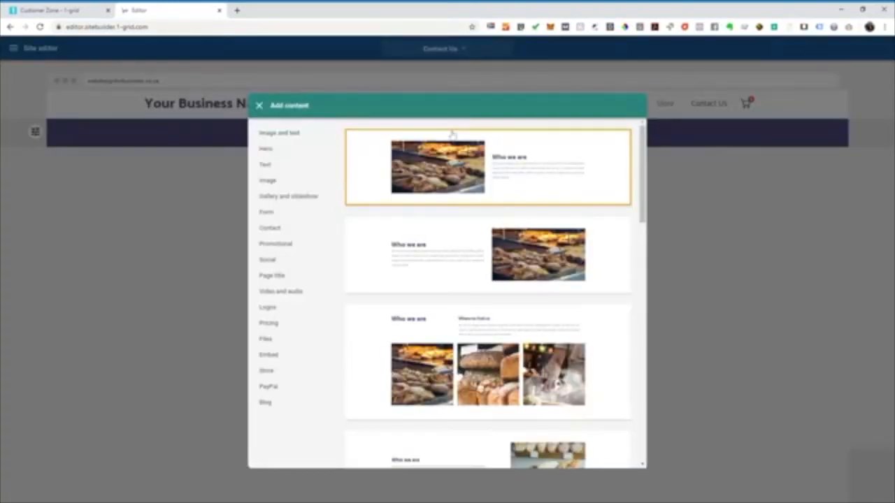
left_click(267, 149)
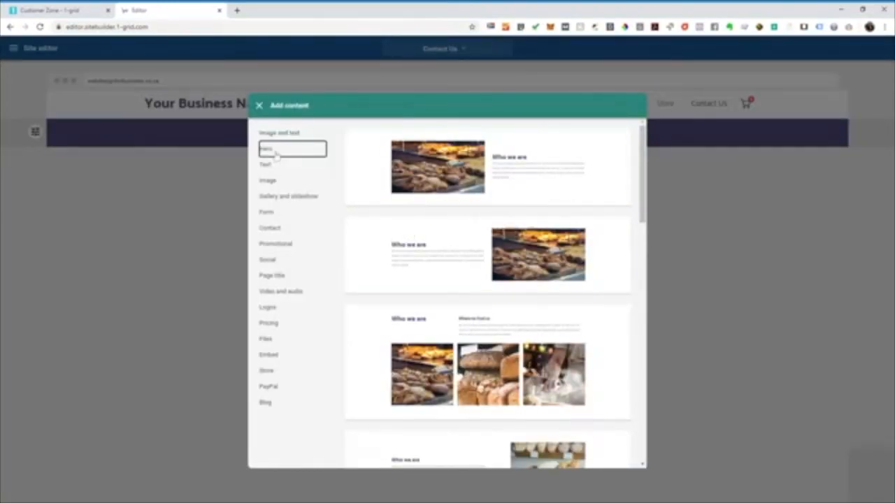
scroll(525, 201, "down", 1)
scroll(526, 200, "down", 8)
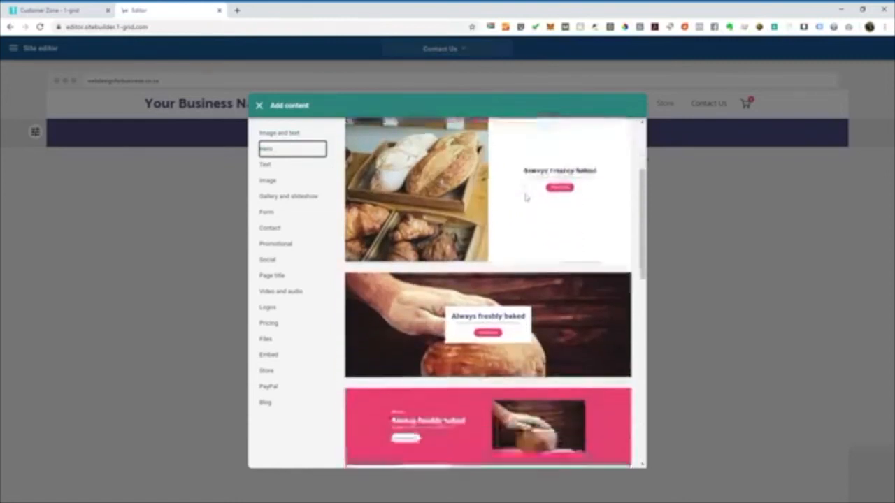
scroll(512, 188, "down", 4)
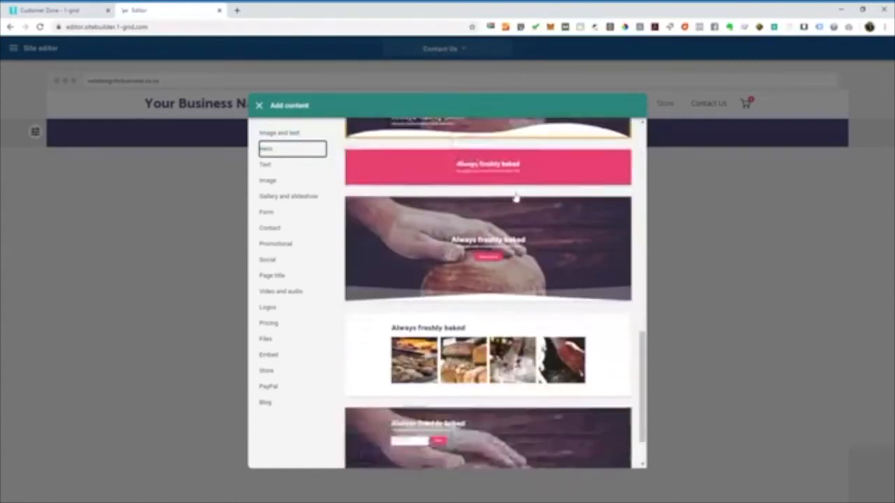
scroll(499, 208, "up", 10)
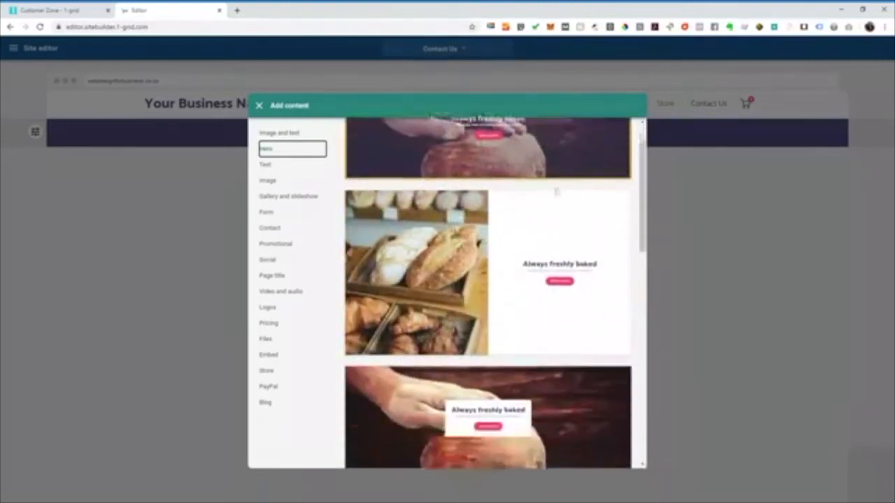
scroll(554, 198, "down", 3)
scroll(554, 198, "down", 6)
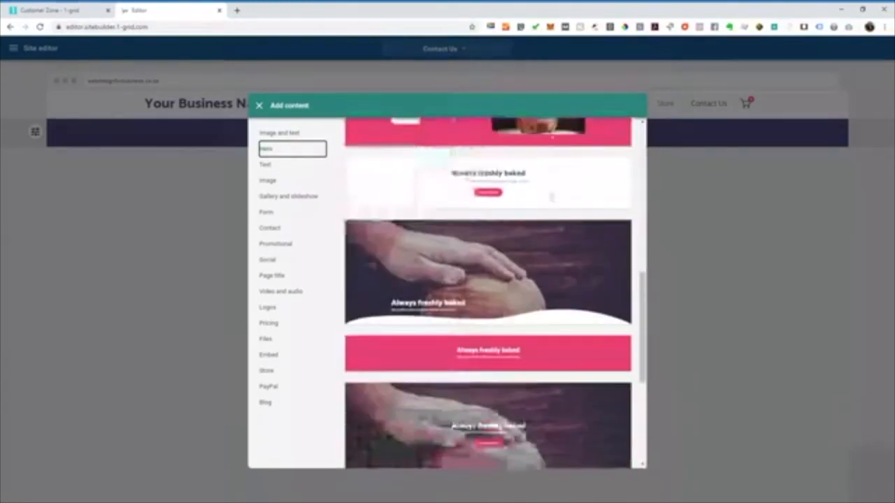
scroll(533, 205, "up", 10)
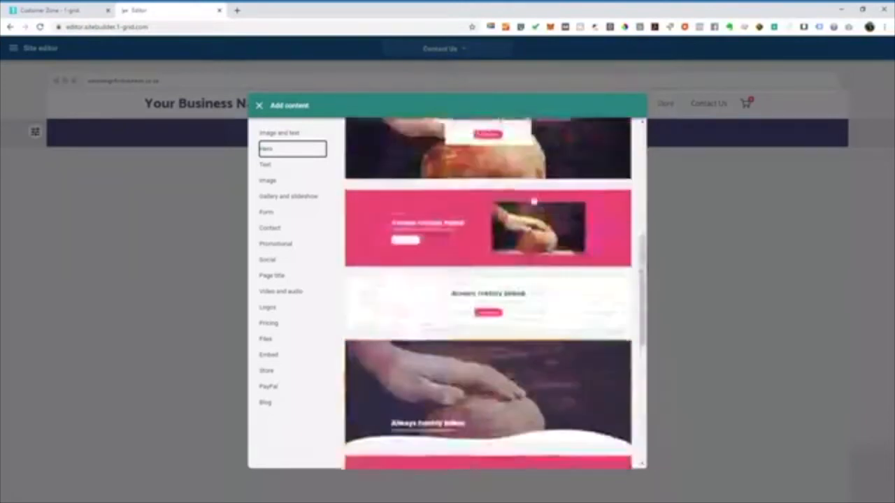
left_click(500, 189)
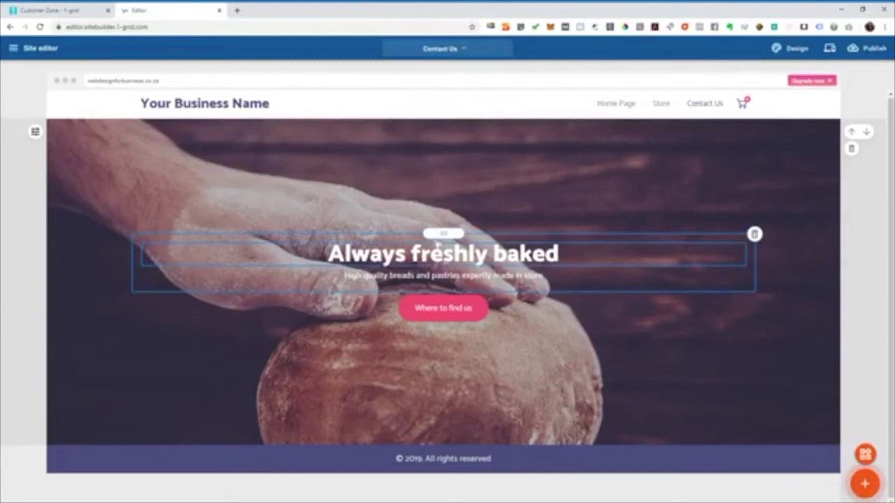
Replace the hero banner's heading with "Contact us".
left_click(412, 265)
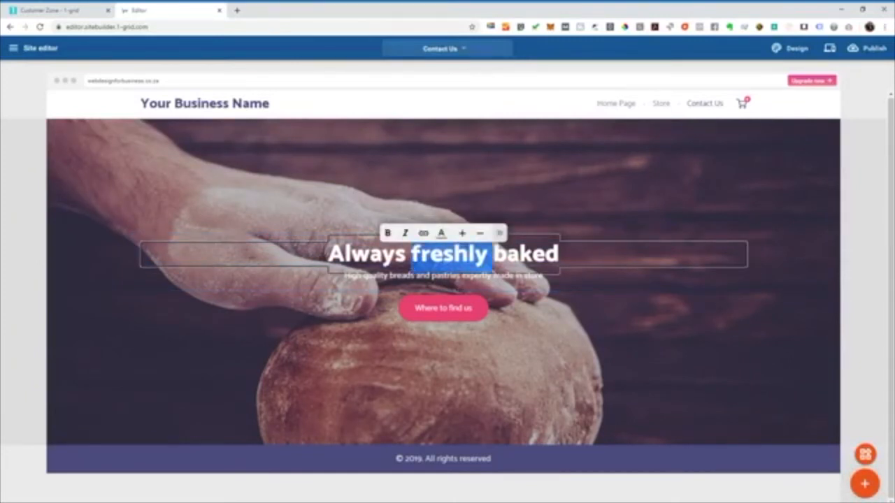
key("ctrl+a")
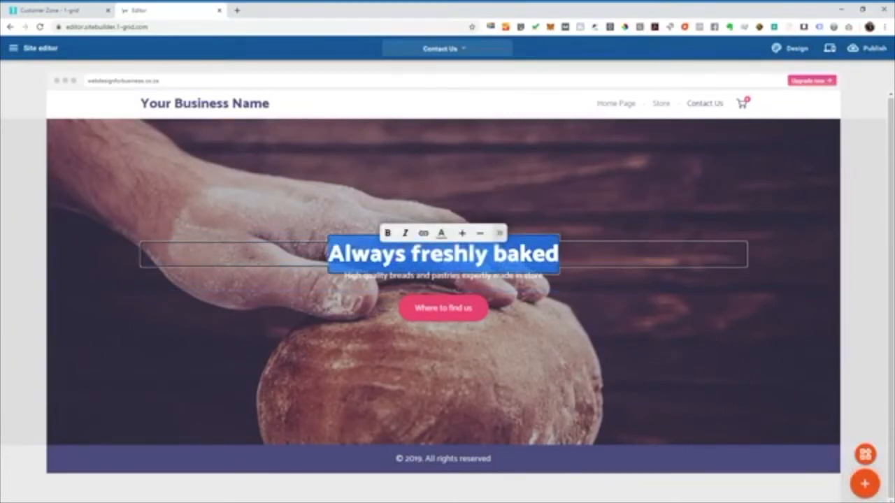
type("Contact")
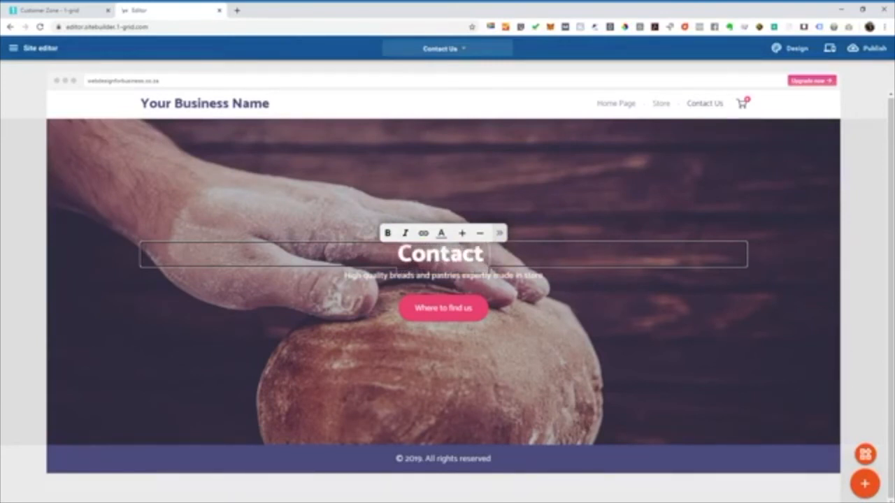
type(" us")
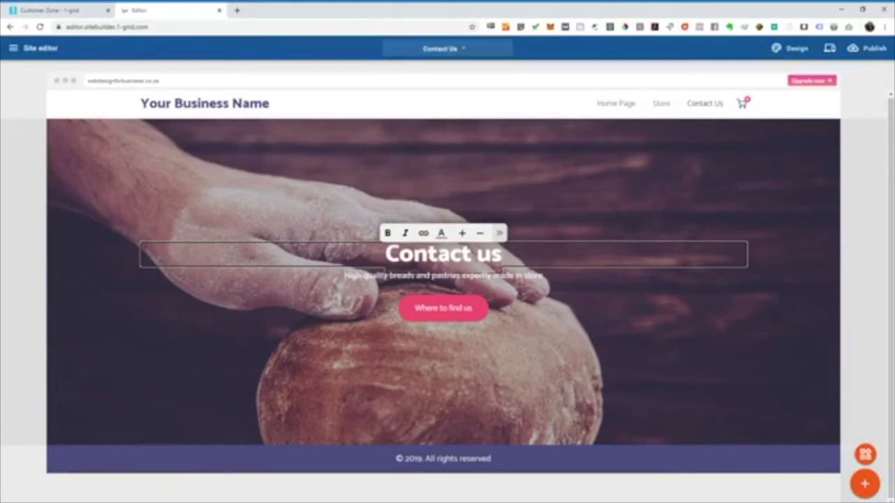
Add a Contact section below the hero banner using the single-column form layout with email and message fields.
left_click(865, 484)
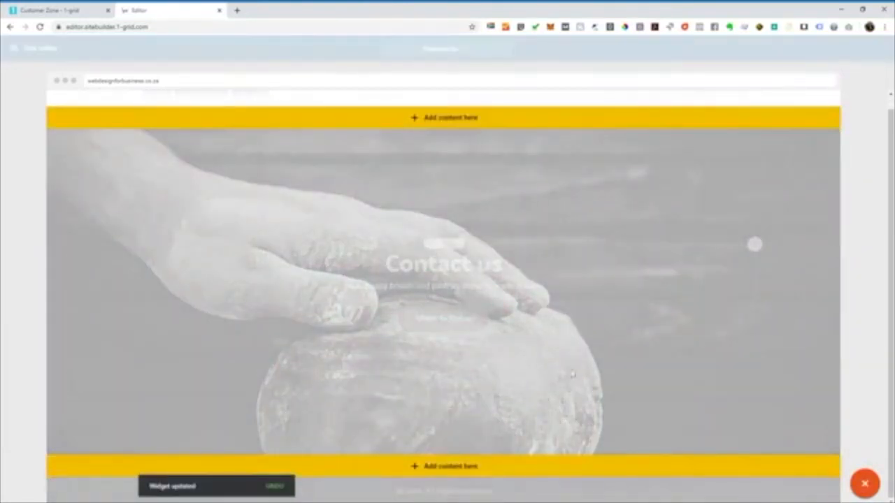
left_click(444, 466)
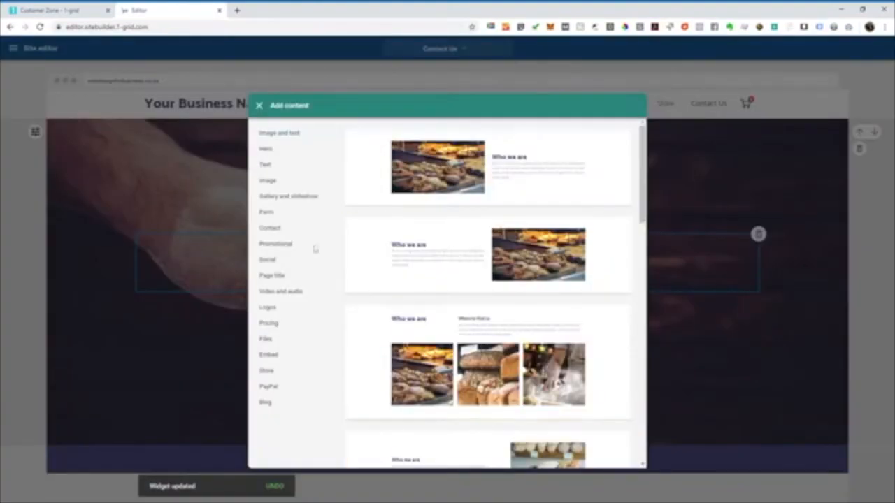
left_click(280, 232)
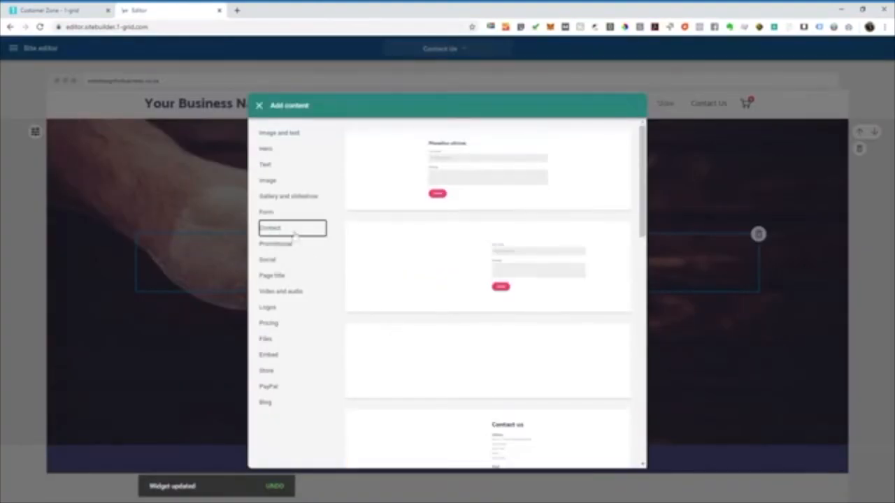
scroll(479, 210, "down", 1)
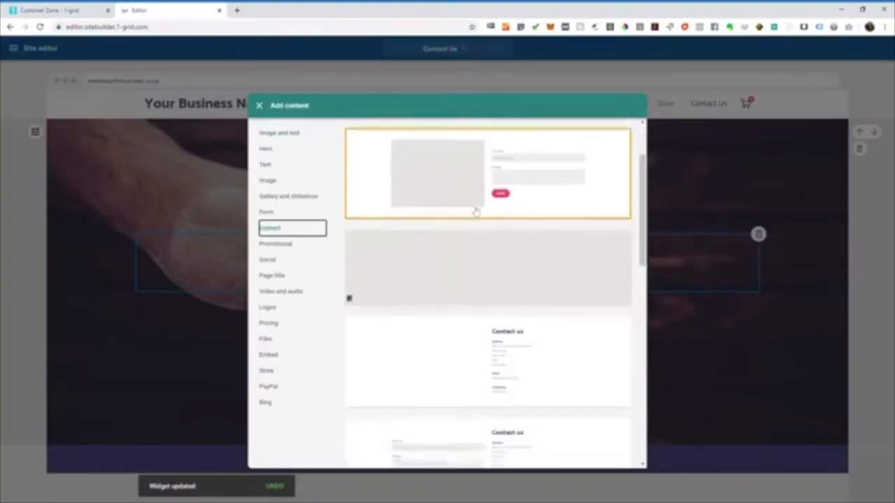
scroll(475, 210, "up", 1)
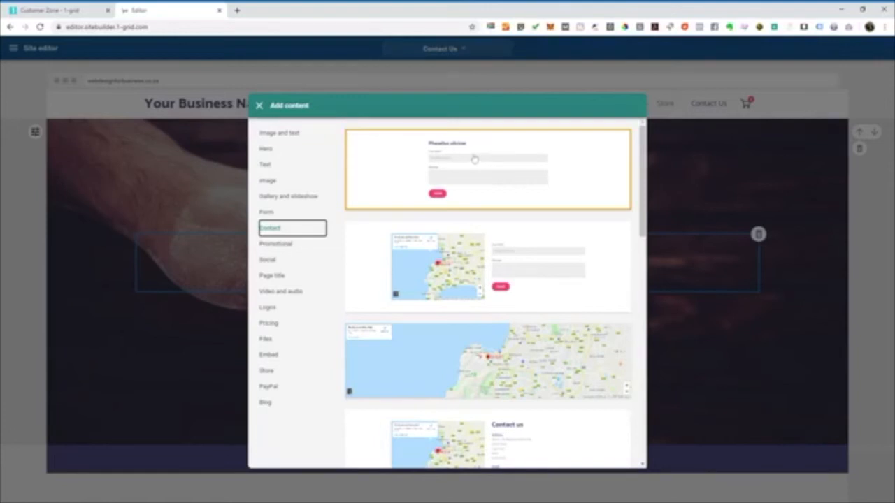
left_click(478, 165)
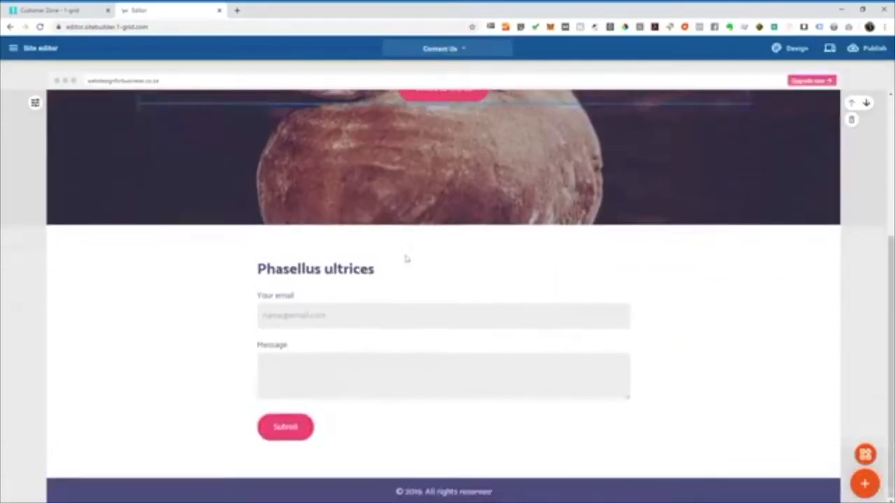
Append "yourbusiness.co.za" to the recipient email address in the contact form's settings and save them.
left_click(434, 303)
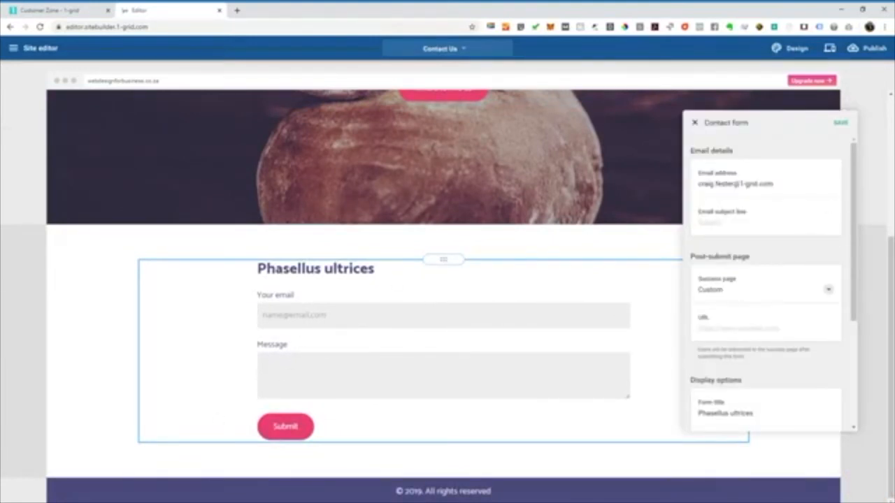
triple_click(754, 183)
left_click_drag(774, 184, 733, 184)
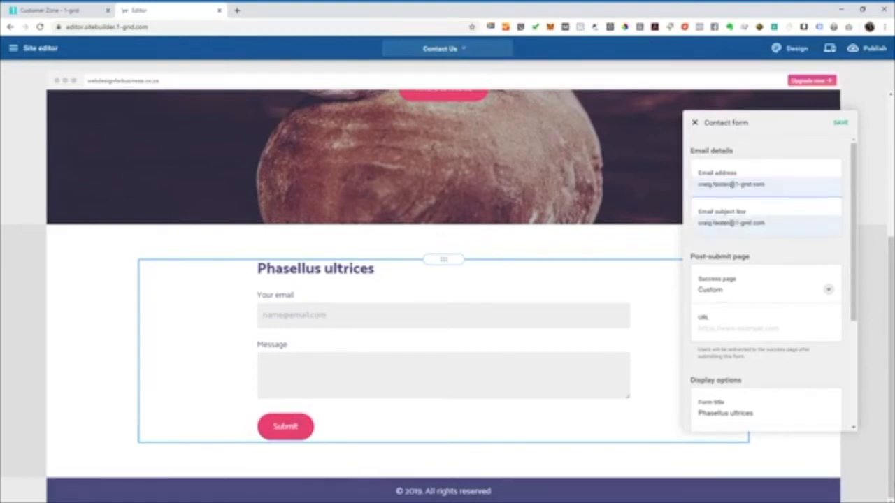
type("yourbusiness.co.za")
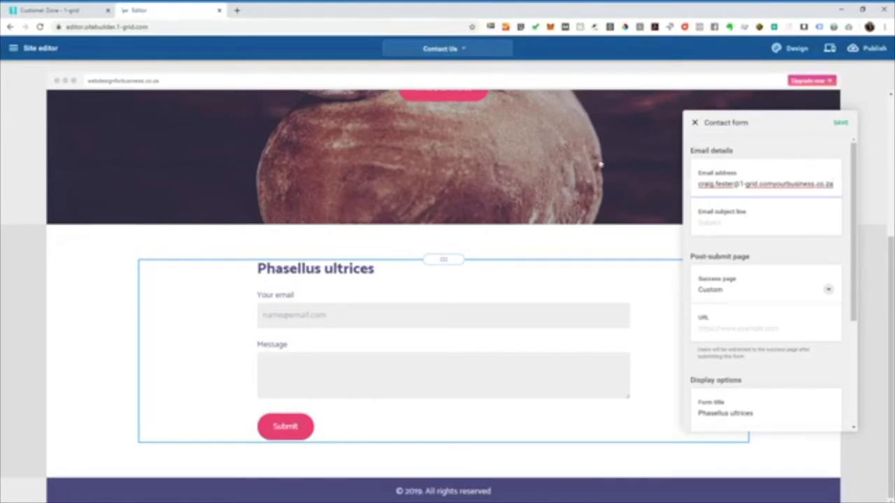
left_click(841, 123)
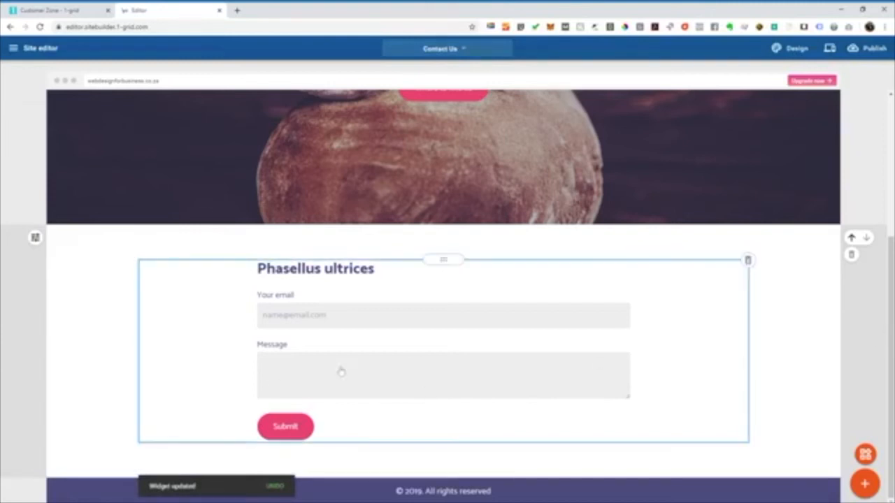
Add a Contact section below the form using the three-column "Contact us" layout with address, email and telephone icons.
left_click(864, 484)
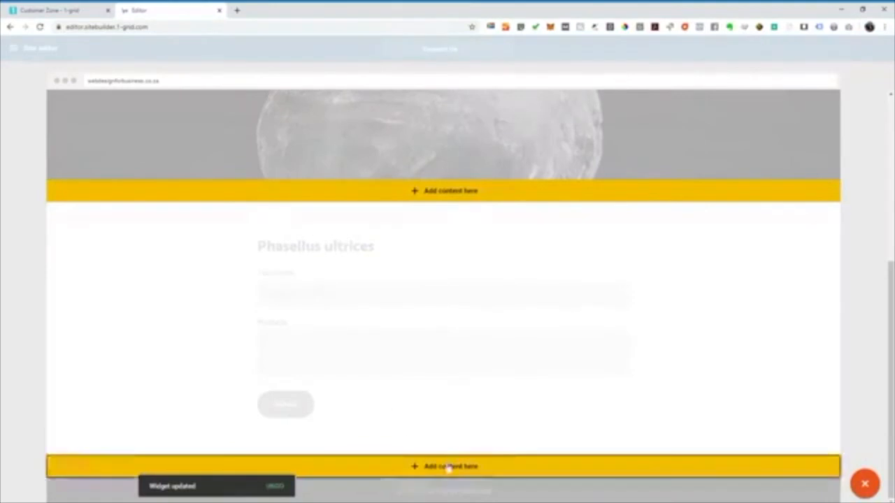
left_click(451, 465)
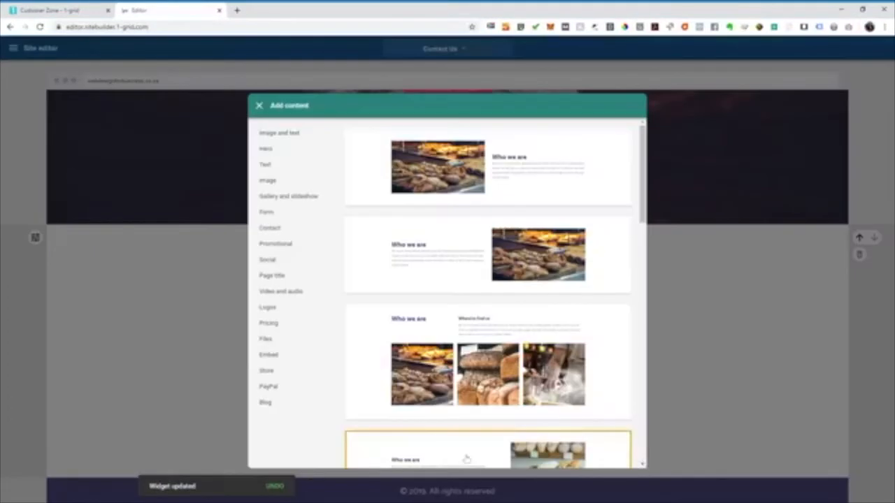
left_click(279, 231)
scroll(378, 201, "down", 1)
scroll(378, 201, "down", 3)
scroll(378, 199, "down", 3)
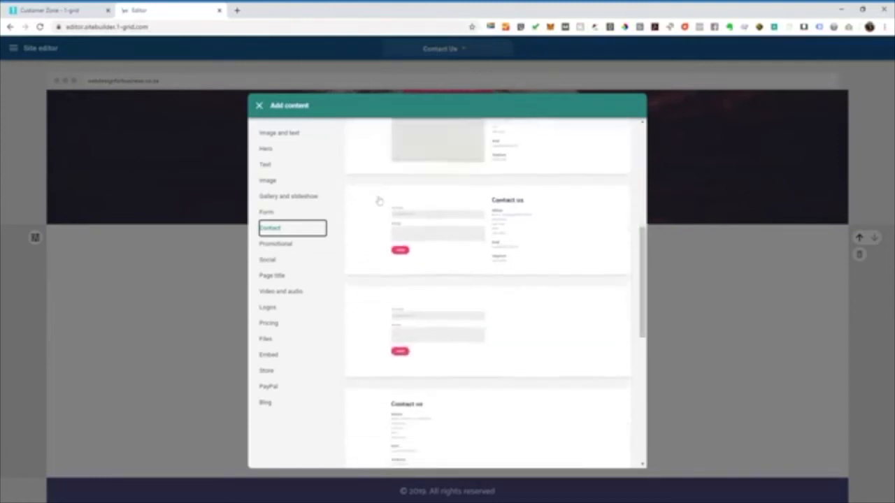
scroll(378, 202, "down", 5)
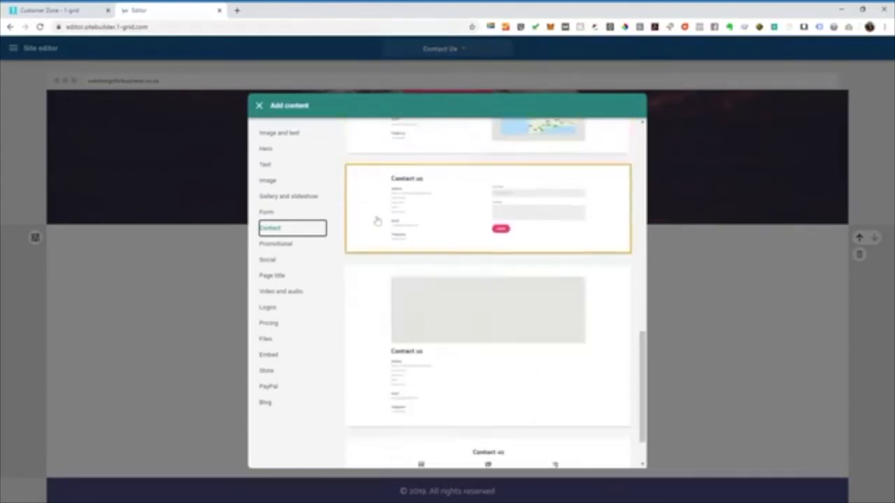
scroll(389, 205, "down", 1)
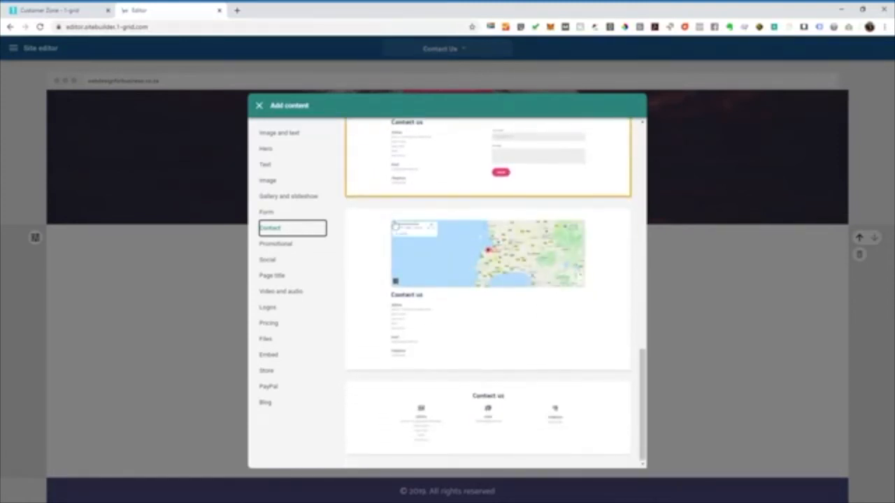
left_click(500, 422)
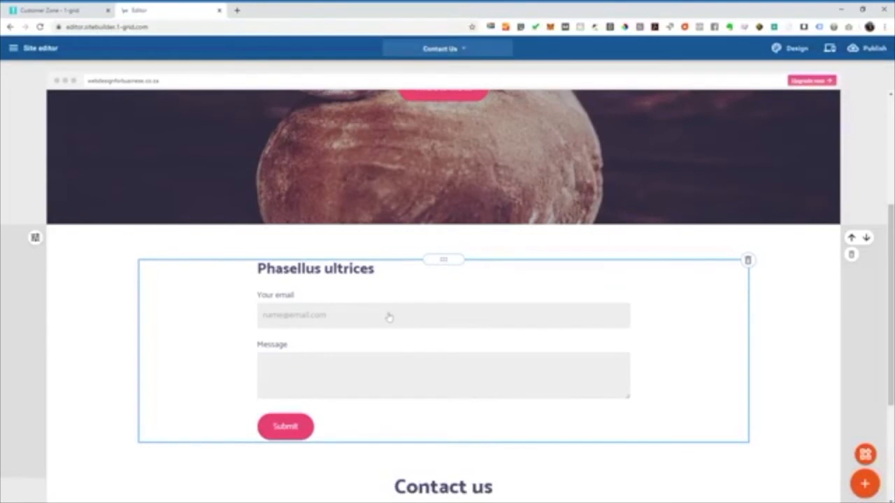
Add a Contact section with the full-width map layout below the three-column contact details, just above the footer.
scroll(389, 316, "down", 3)
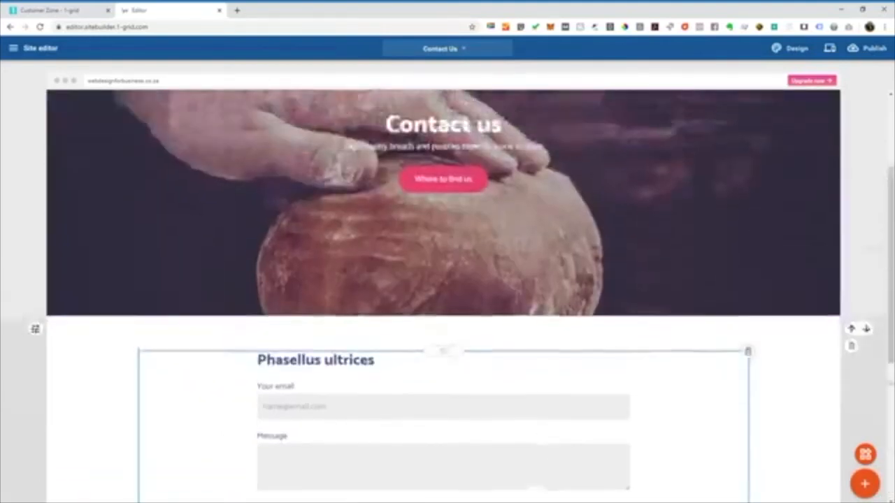
scroll(443, 279, "down", 5)
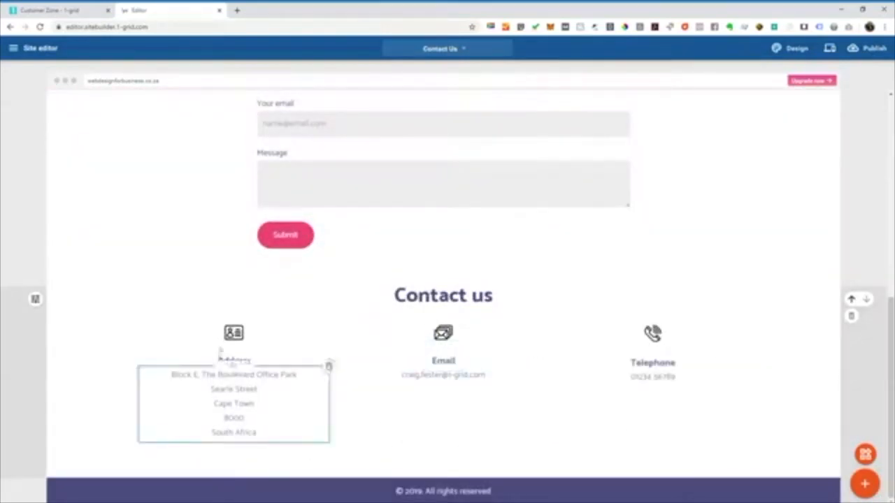
left_click(865, 488)
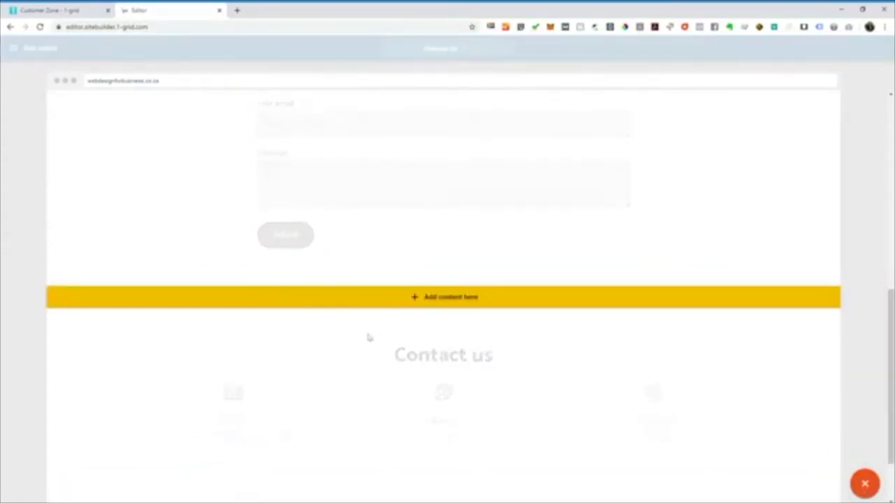
left_click(444, 467)
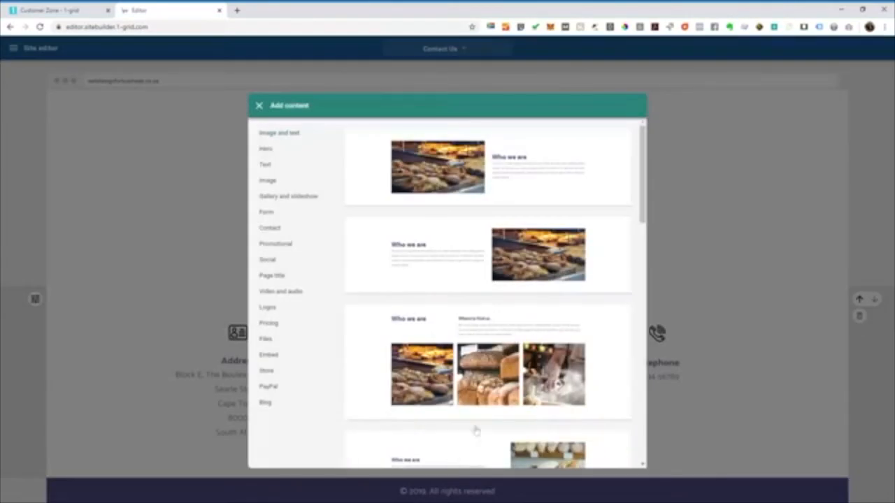
left_click(276, 231)
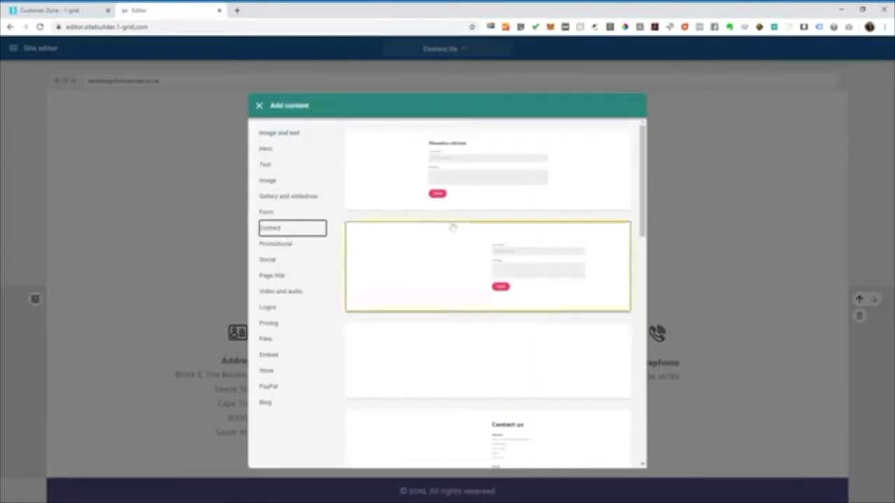
scroll(493, 216, "down", 5)
scroll(490, 218, "down", 3)
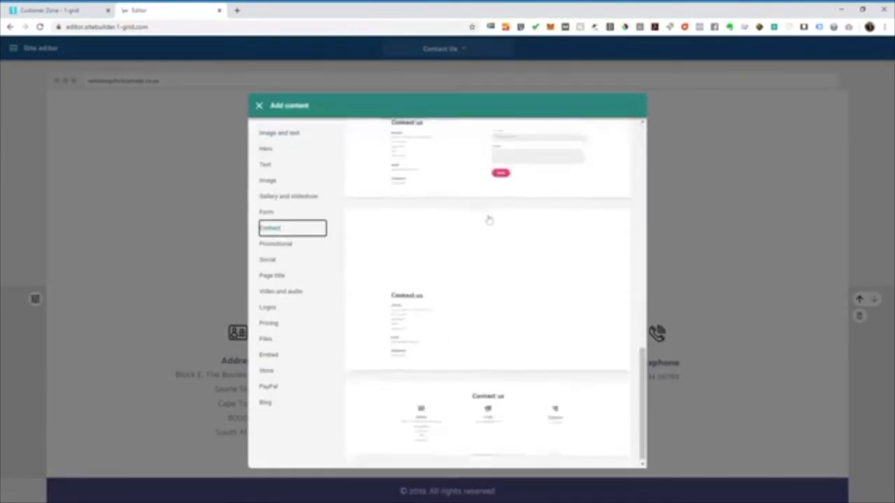
scroll(491, 286, "down", 2)
scroll(492, 286, "up", 8)
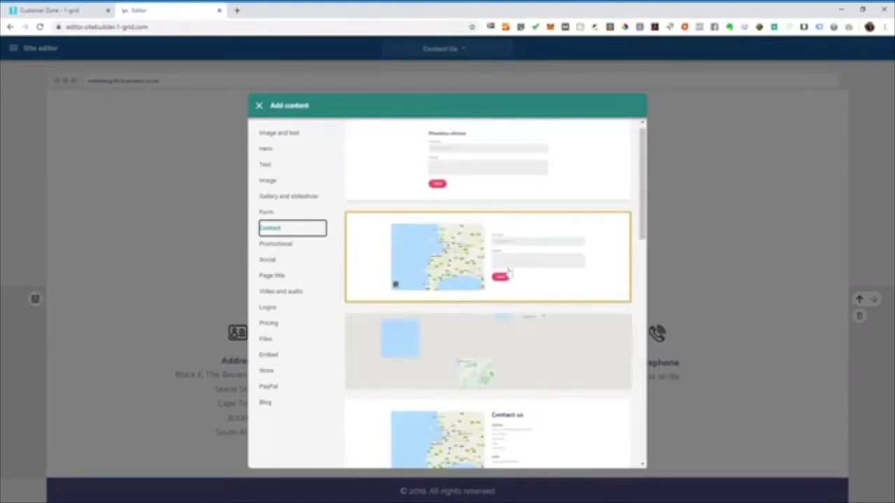
scroll(494, 349, "down", 1)
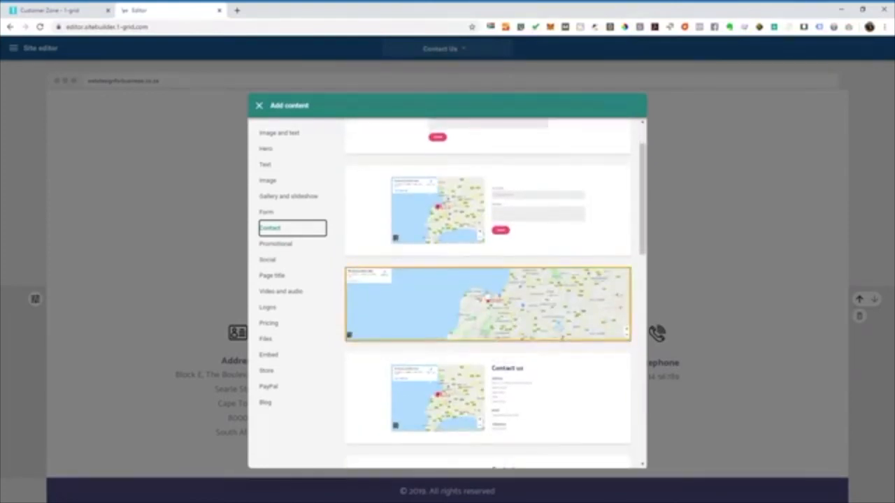
left_click(499, 298)
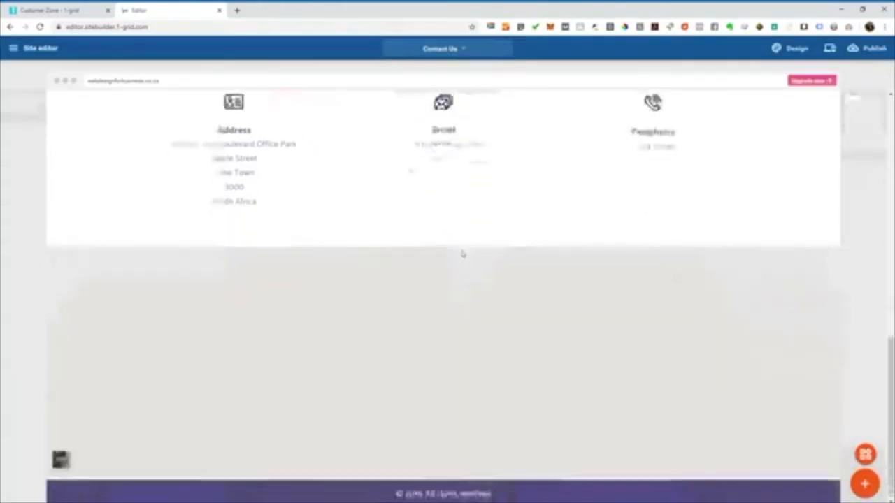
Preview the Contact Us page in the mobile layout, examine it from hero banner to footer, and return to the editor.
scroll(498, 198, "up", 10)
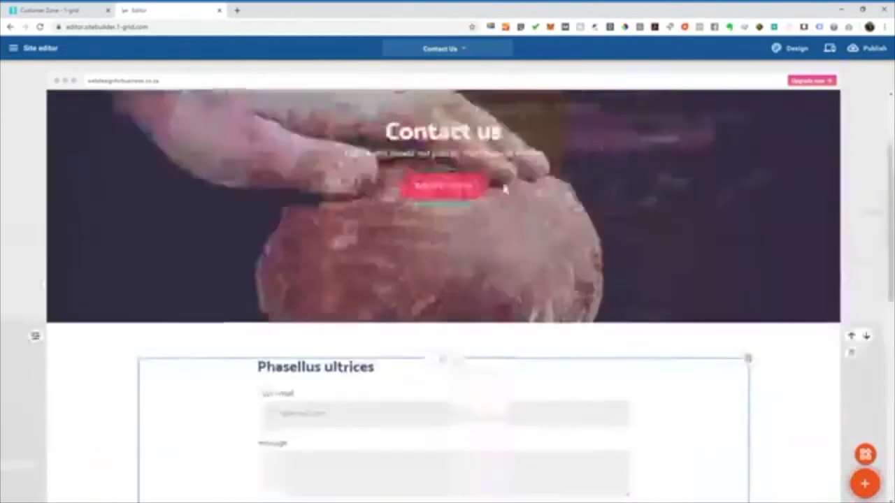
scroll(505, 188, "down", 8)
scroll(533, 189, "up", 8)
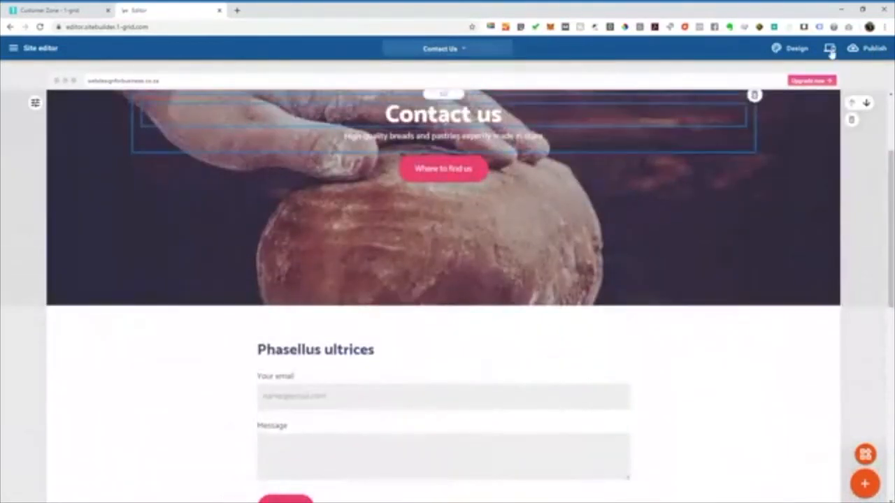
left_click(830, 50)
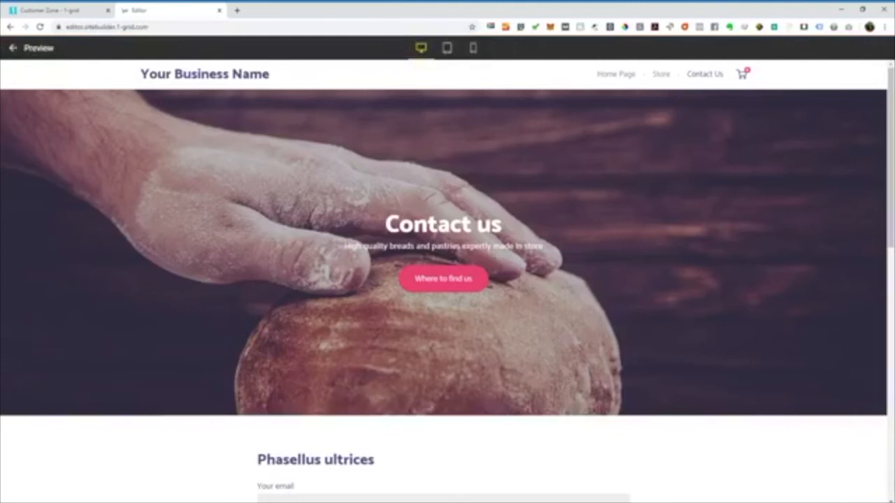
left_click(473, 49)
scroll(470, 164, "down", 2)
scroll(469, 164, "up", 2)
scroll(440, 165, "down", 5)
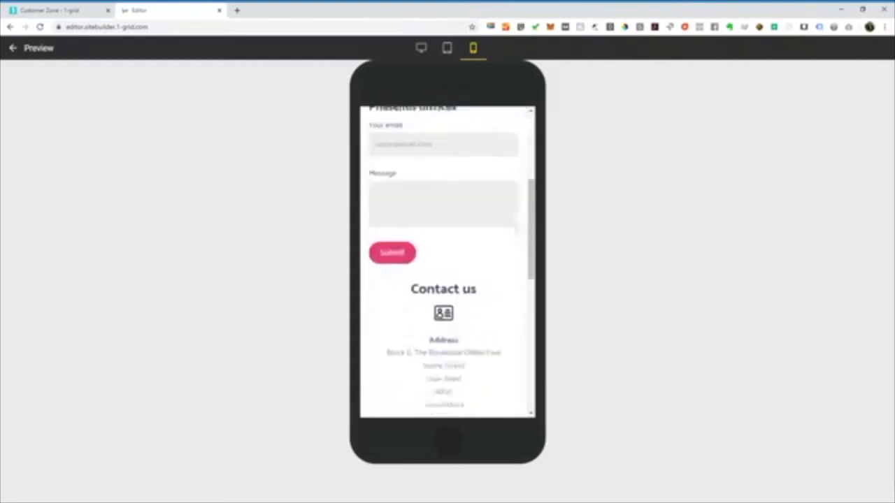
scroll(441, 165, "down", 3)
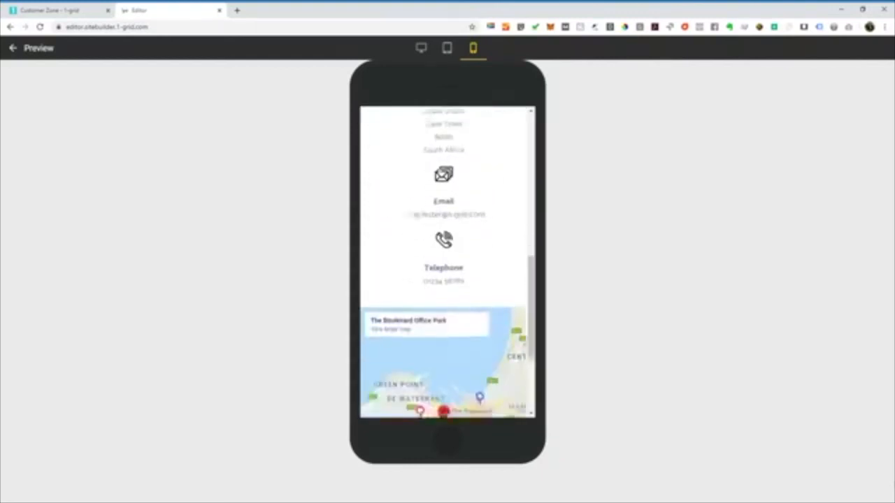
scroll(431, 188, "down", 1)
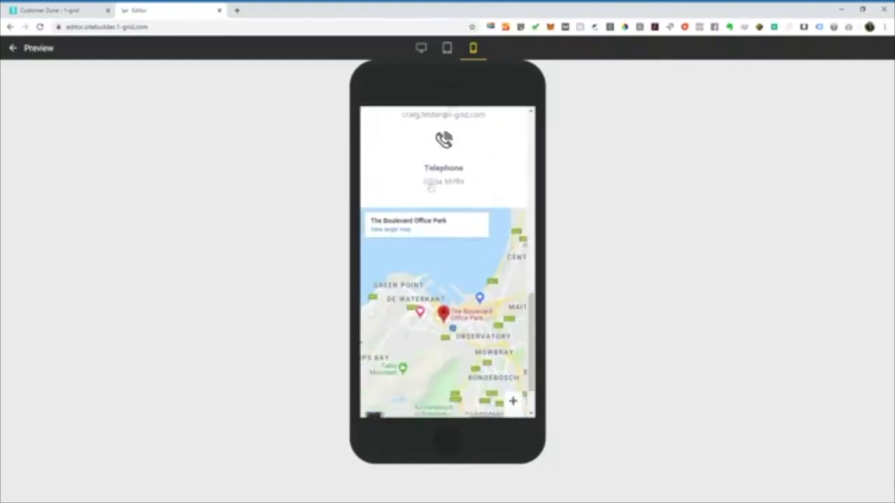
scroll(431, 188, "down", 1)
scroll(444, 211, "down", 1)
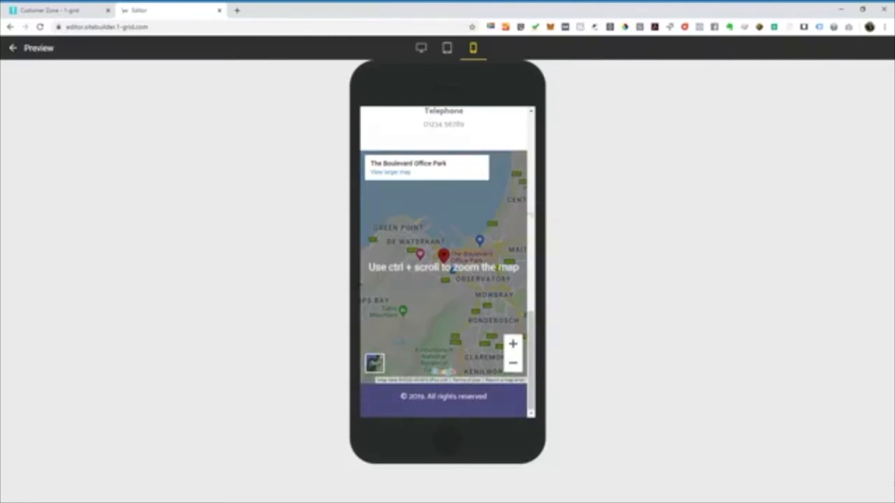
scroll(585, 120, "up", 4)
scroll(457, 156, "up", 4)
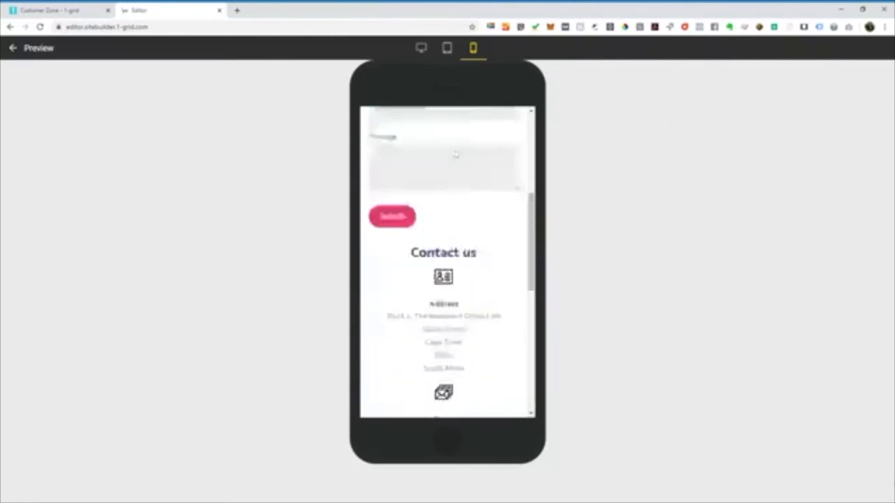
left_click(15, 49)
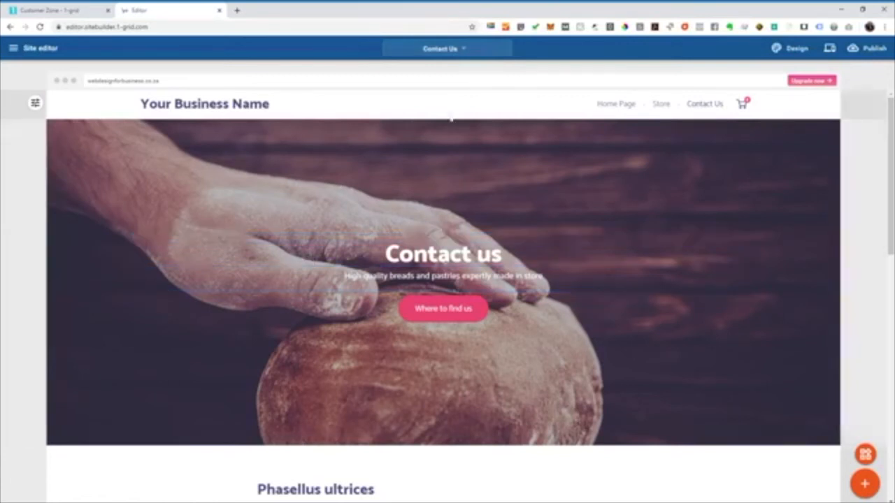
Move the Contact Us page directly below Home Page in the site's page order.
left_click(448, 49)
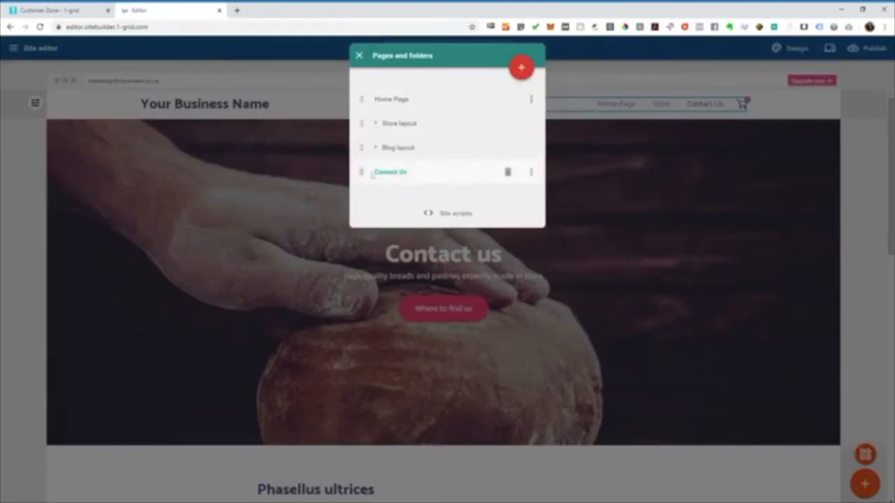
left_click_drag(362, 172, 362, 123)
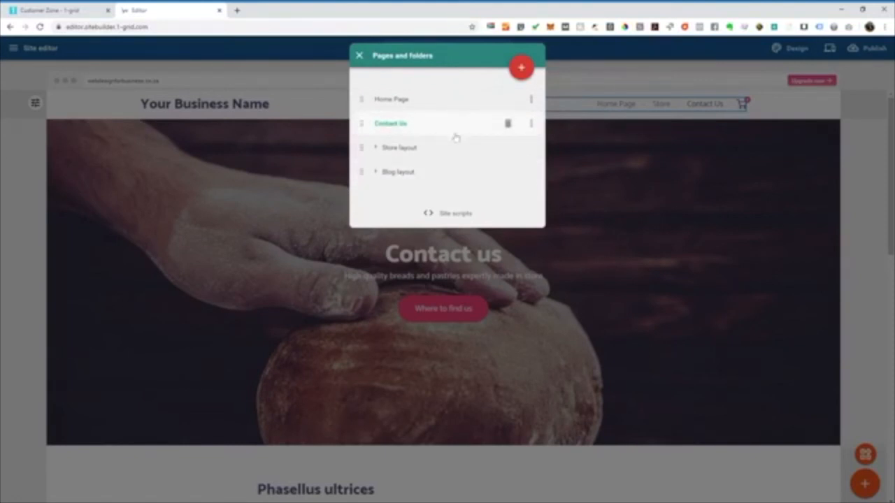
left_click(547, 74)
Create a new top-level page titled "About Bakery".
left_click(460, 55)
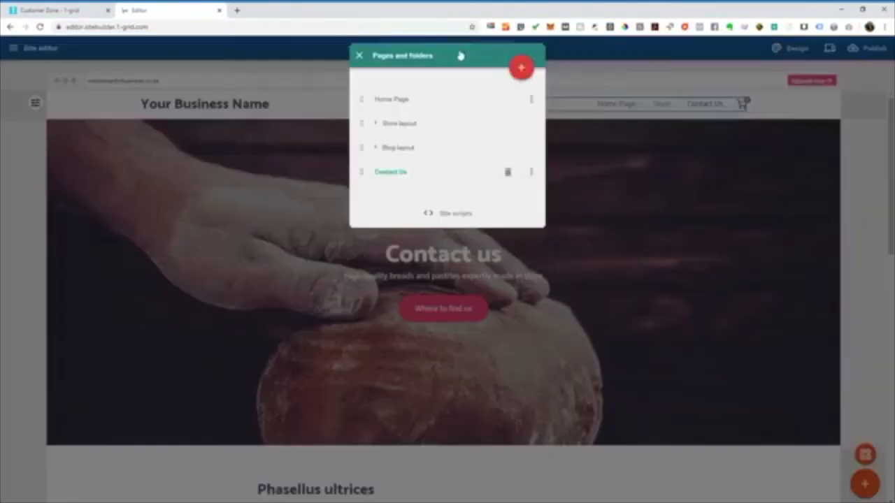
left_click(524, 69)
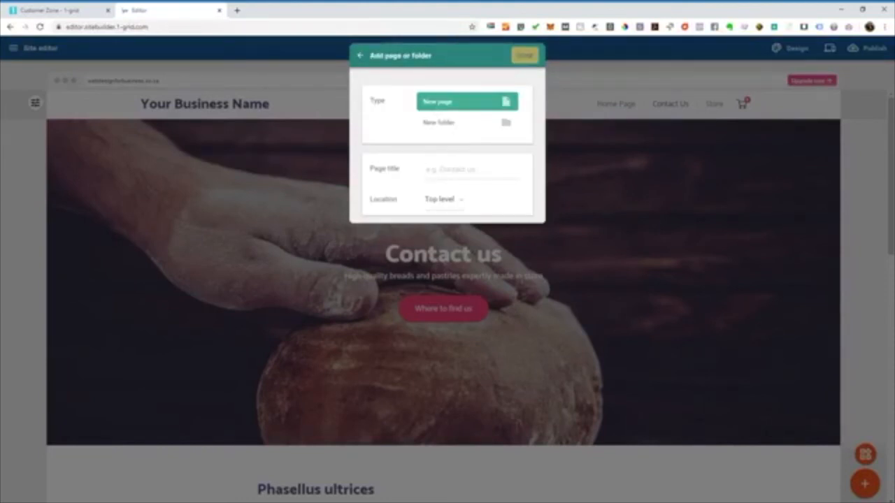
type("About Bakery")
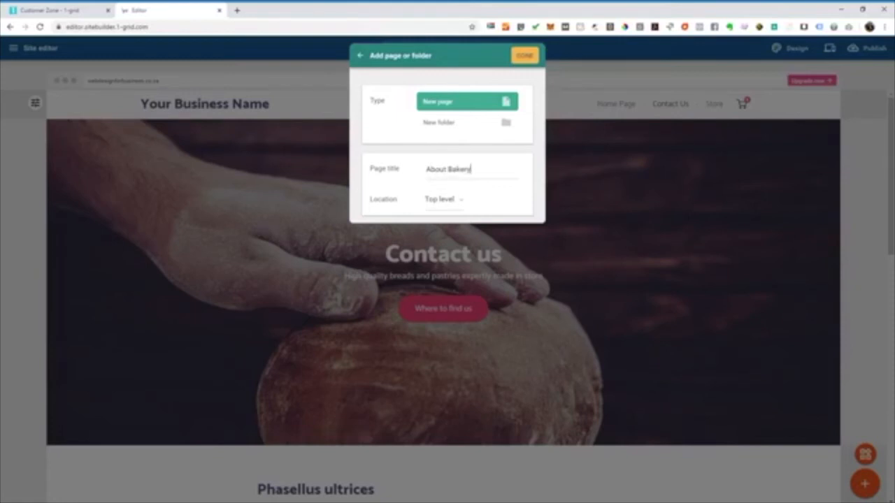
left_click(527, 60)
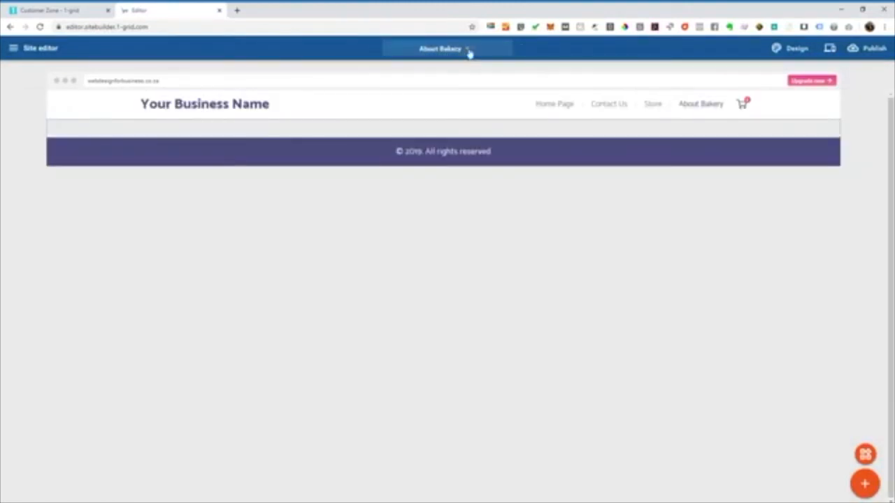
Move the About Bakery page directly below Home Page, ahead of Contact Us, in the page order.
left_click(467, 50)
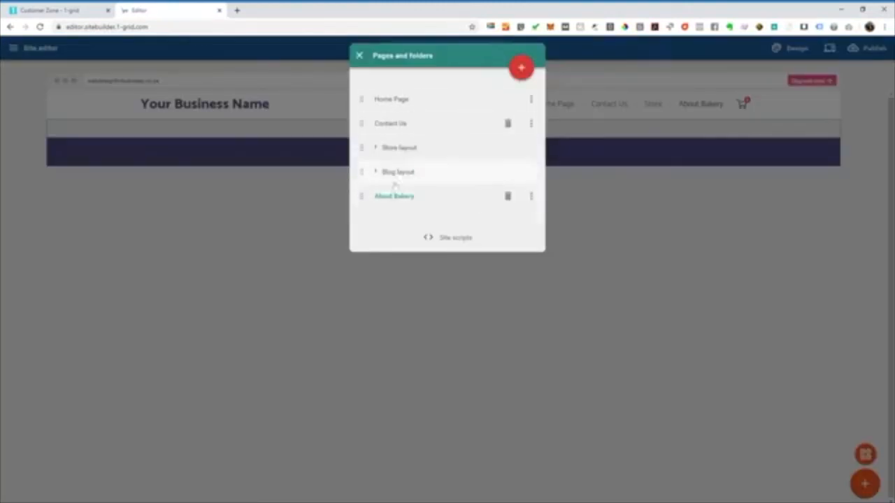
left_click_drag(362, 196, 362, 123)
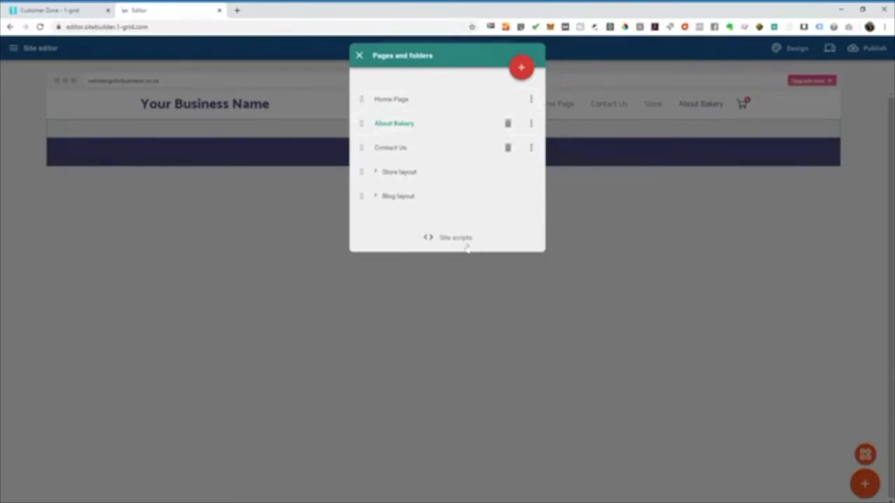
left_click(634, 257)
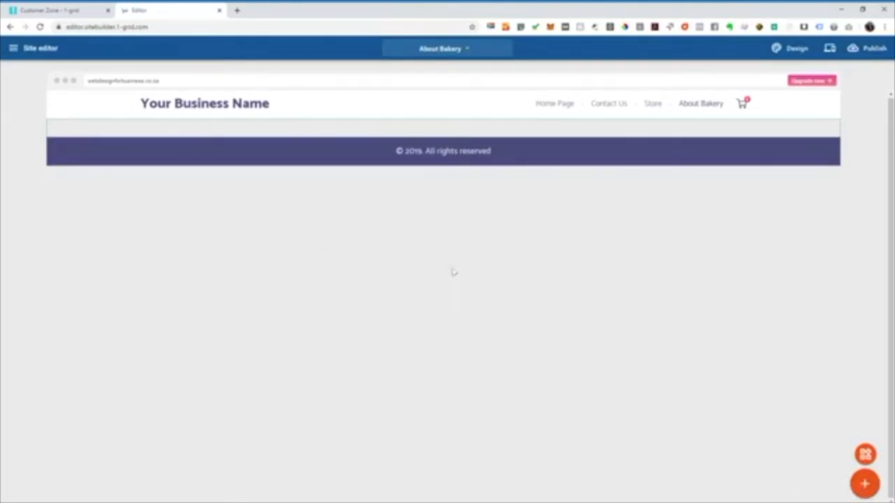
Add a Hero section to the empty About Bakery page using the "Always freshly baked" layout with a row of four images.
left_click(863, 483)
left_click(445, 131)
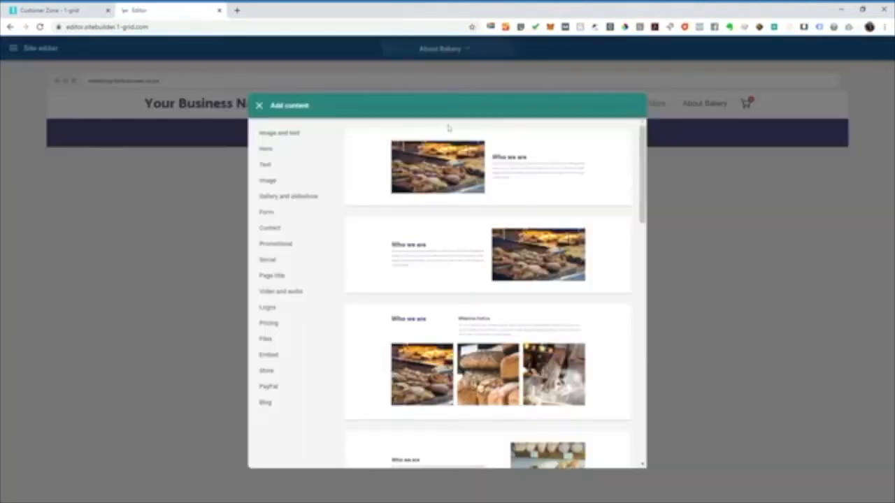
scroll(438, 170, "down", 1)
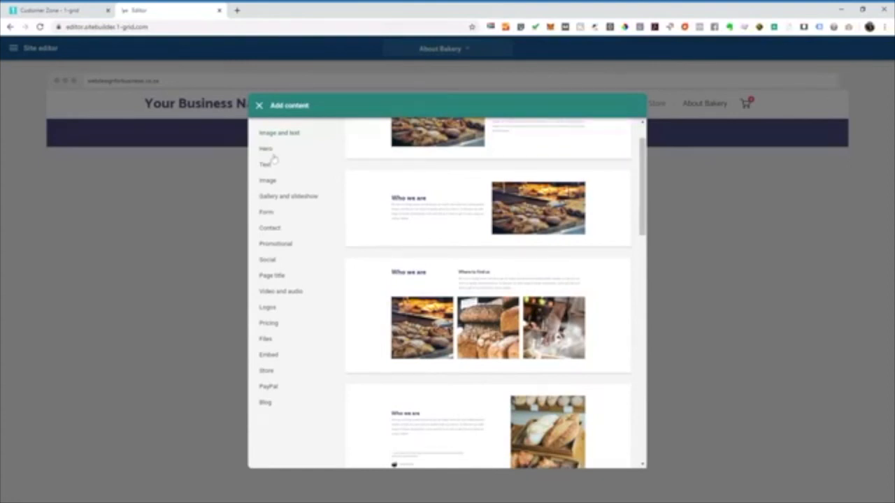
left_click(269, 165)
scroll(566, 199, "down", 2)
scroll(565, 198, "down", 3)
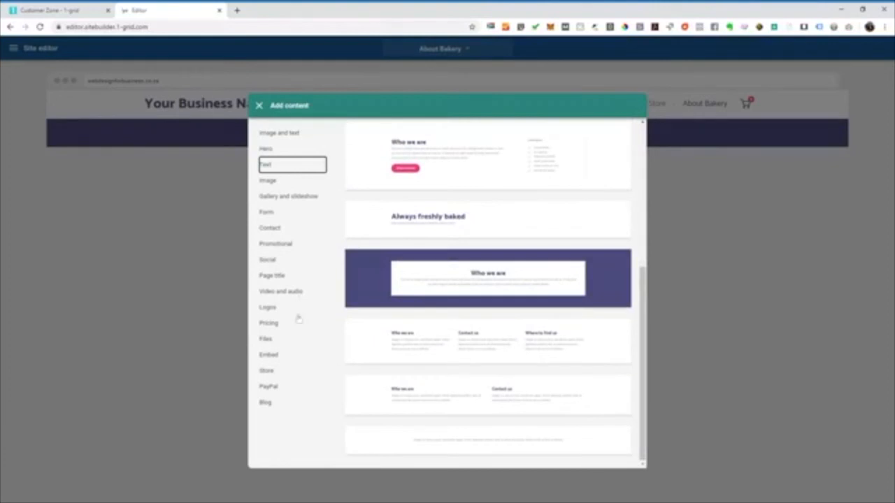
left_click(306, 149)
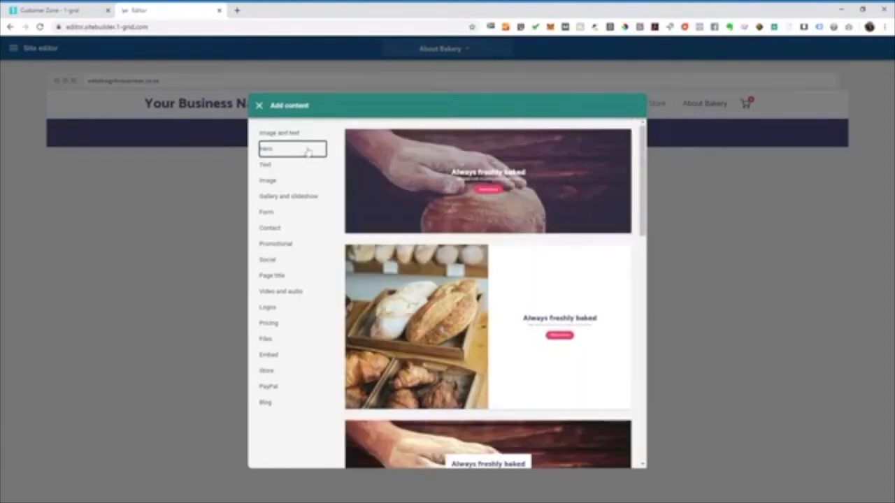
scroll(543, 169, "down", 5)
scroll(539, 173, "down", 4)
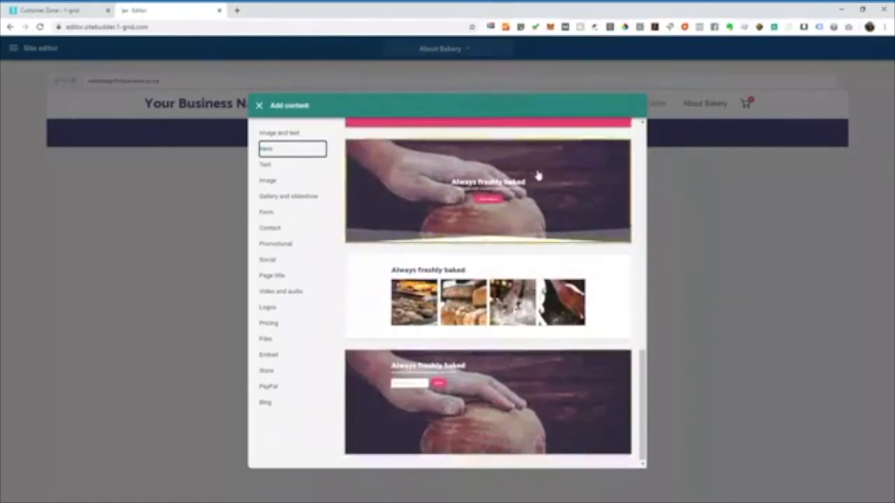
left_click(555, 296)
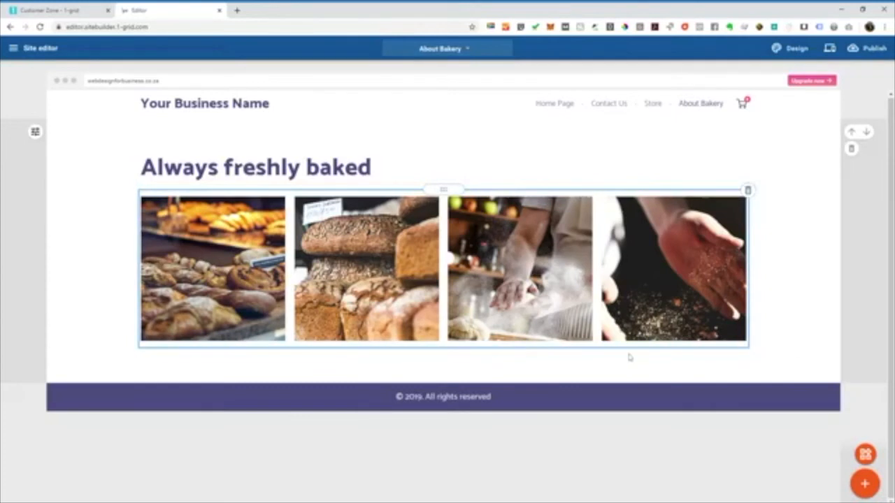
Add an Image and text section below the hero, using the "Who we are" layout with a customer quote and a tall bread image.
left_click(864, 483)
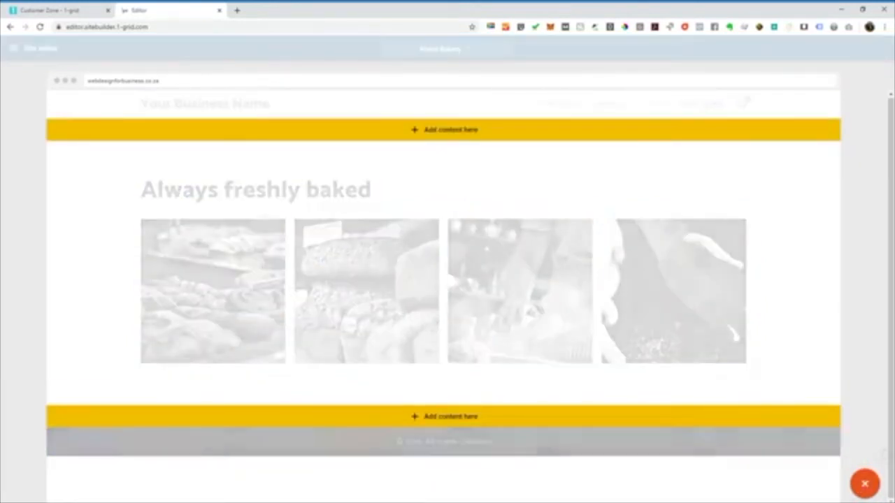
left_click(451, 419)
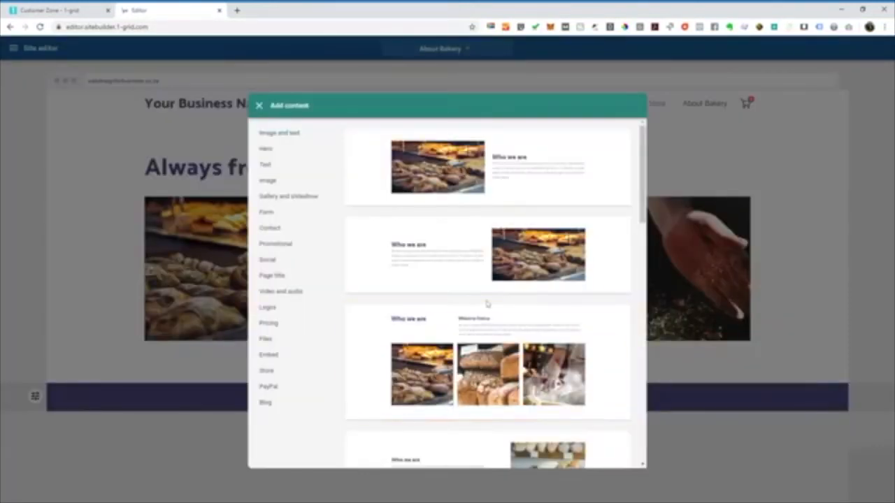
scroll(487, 303, "down", 5)
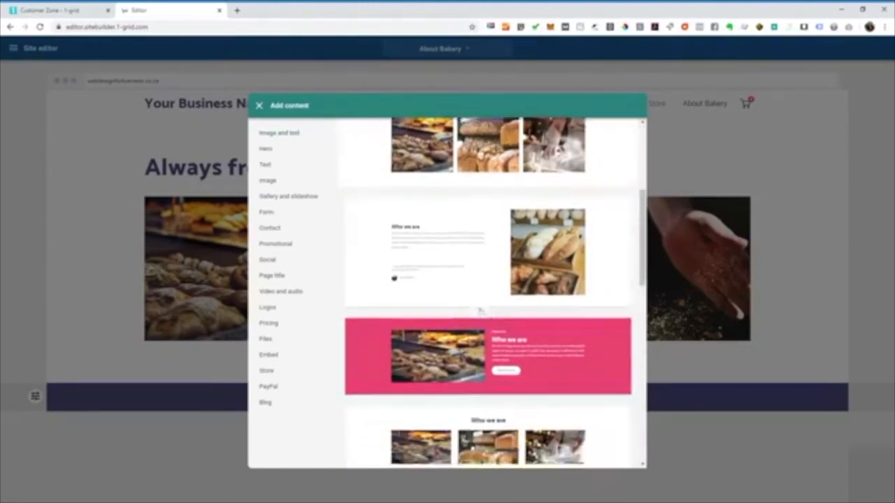
key("Escape")
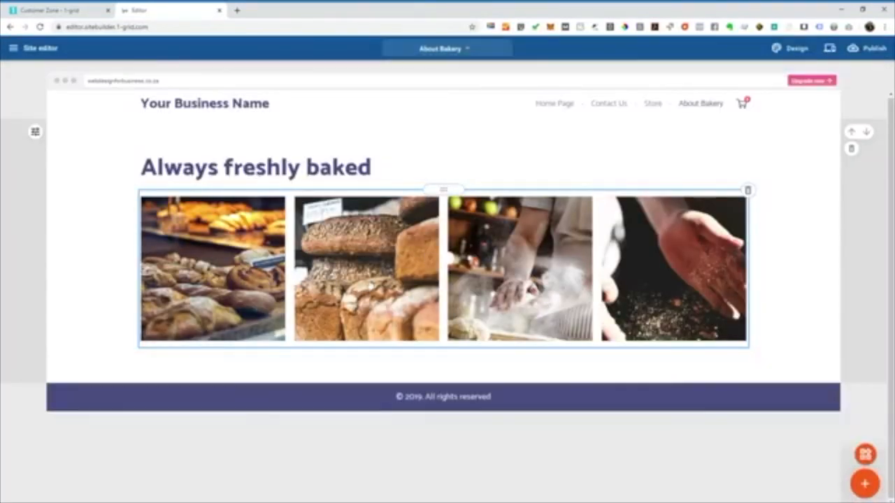
scroll(377, 280, "down", 3)
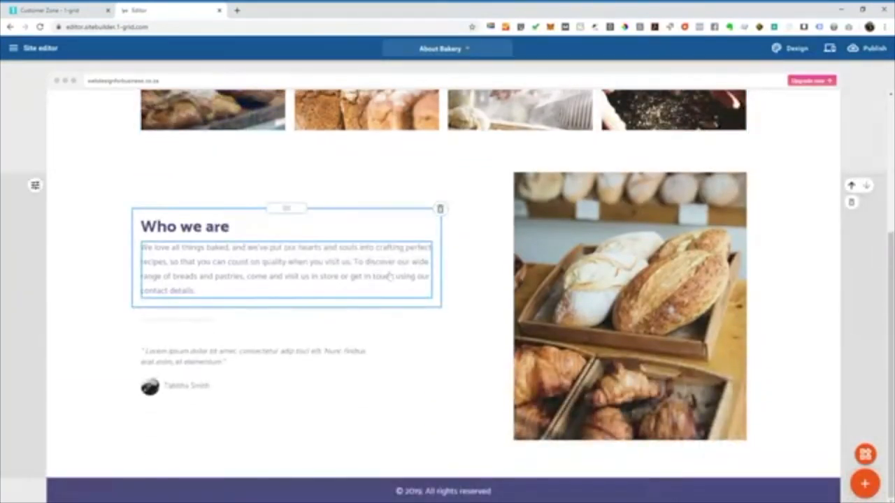
Change the new section's "Who we are" heading to "Review / Testimonial".
left_click(197, 227)
triple_click(189, 228)
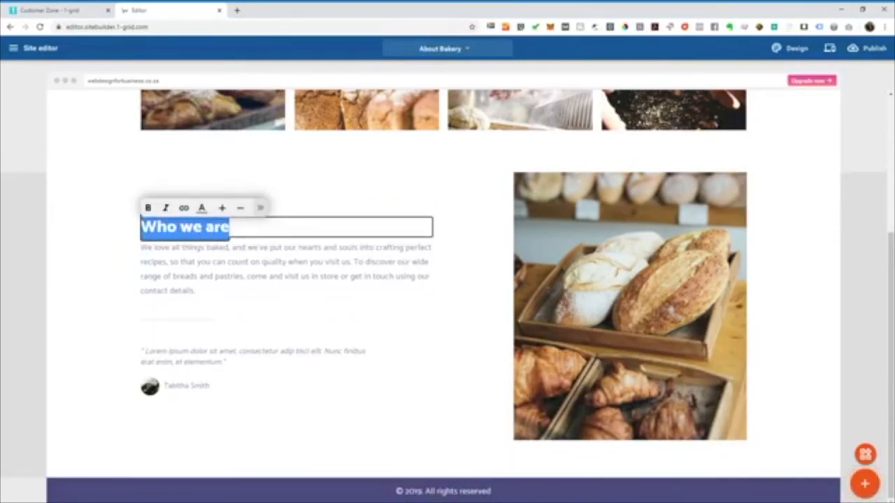
type("Revie")
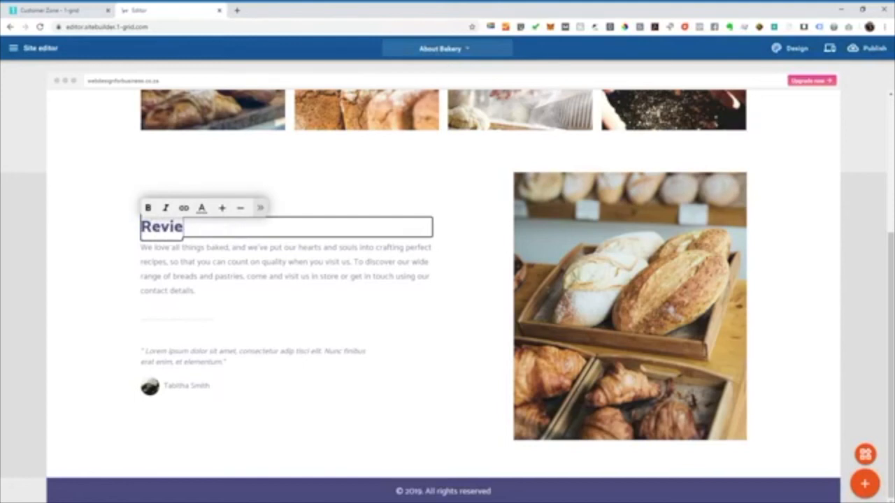
type("w /")
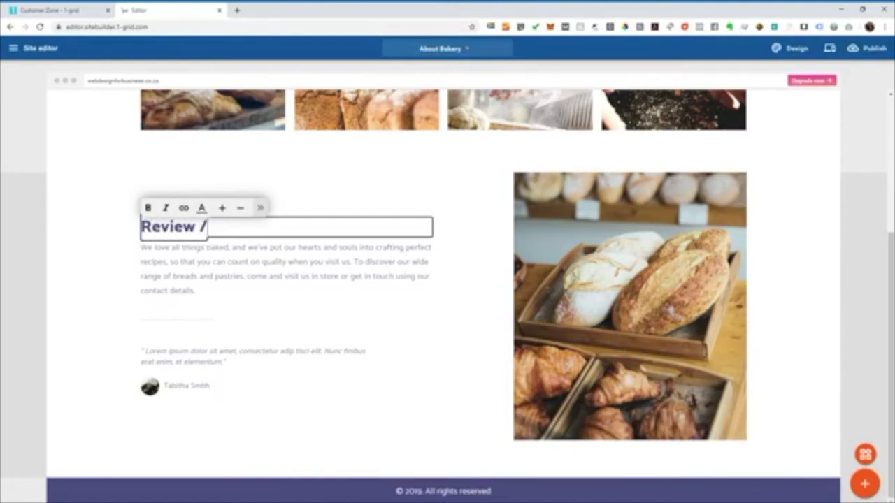
type(" Testimonial")
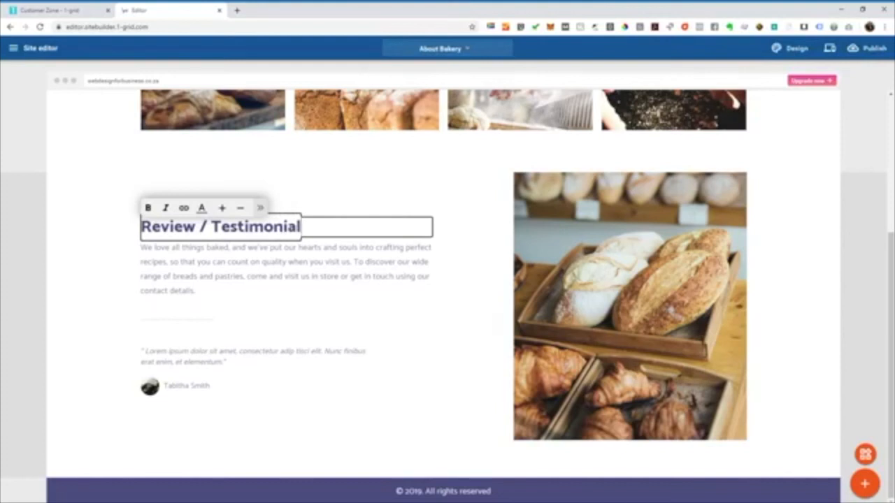
left_click(97, 263)
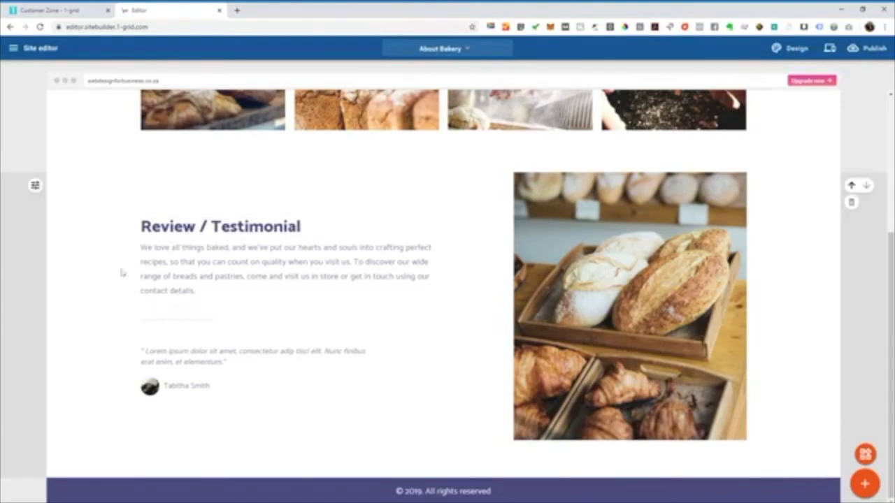
triple_click(220, 265)
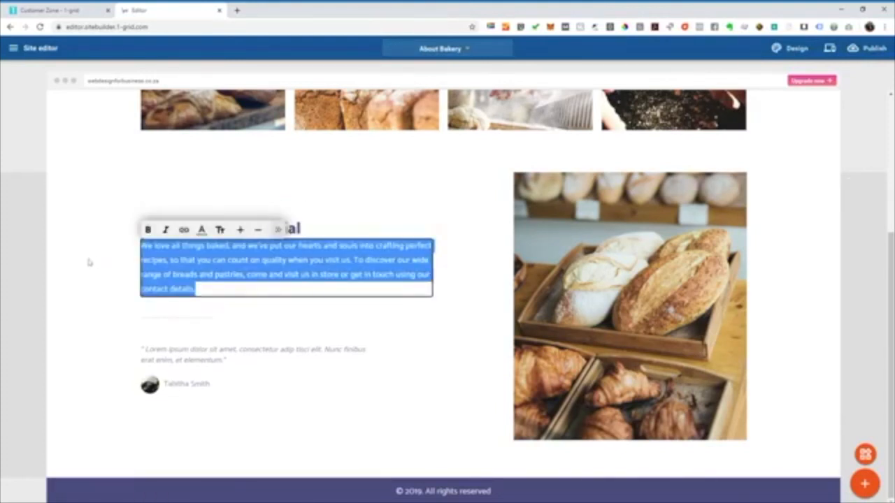
left_click(85, 262)
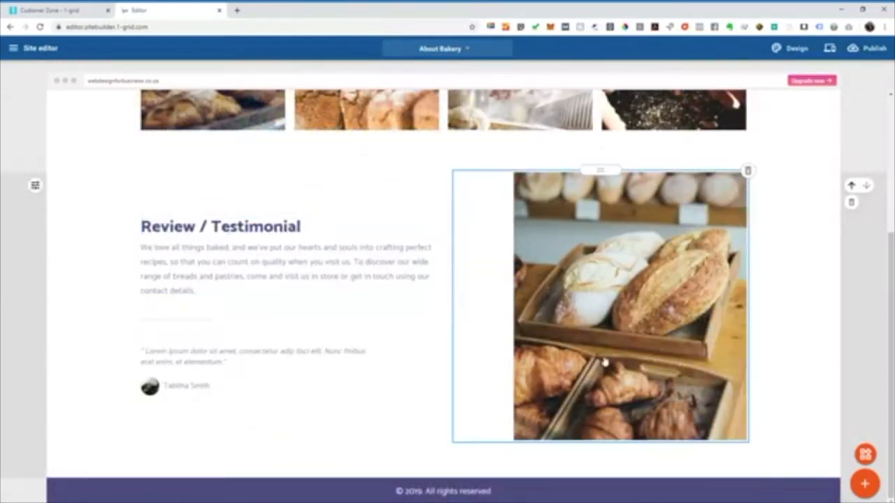
Open the content library for the spot below the Review / Testimonial section and examine the layout categories from Image and text to Pricing.
left_click(865, 483)
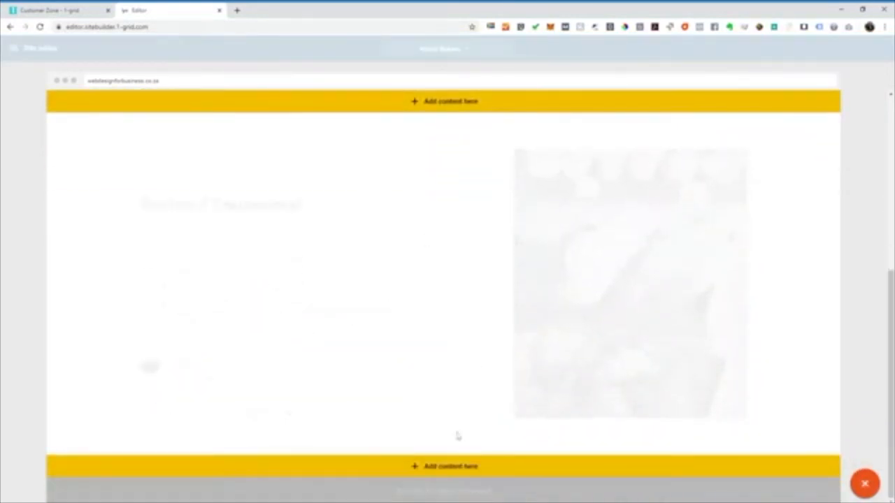
left_click(429, 467)
scroll(393, 371, "down", 2)
scroll(487, 293, "up", 1)
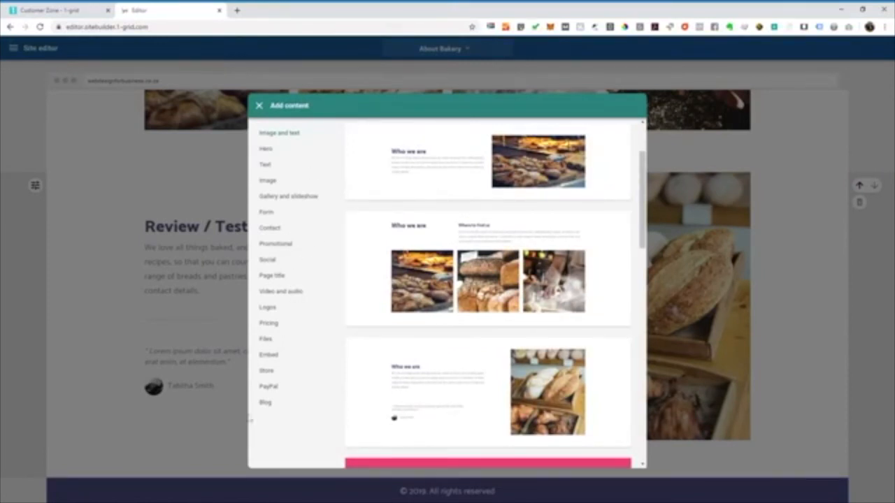
scroll(378, 238, "up", 2)
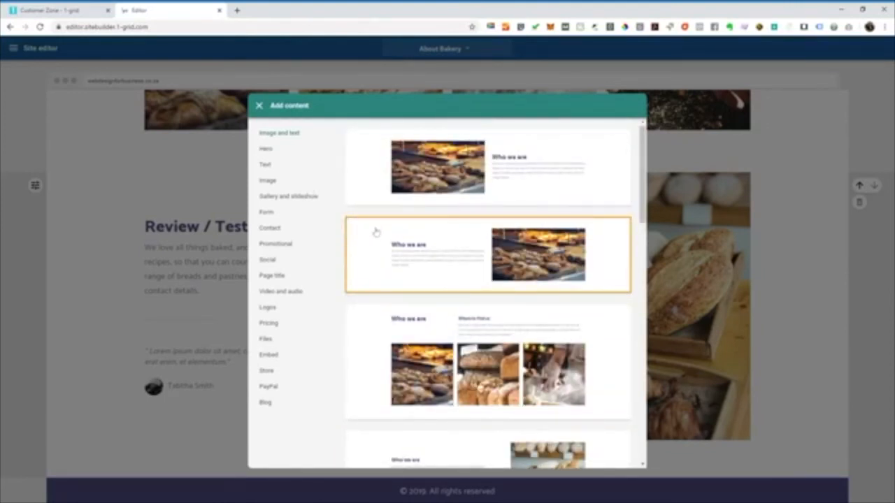
left_click(278, 165)
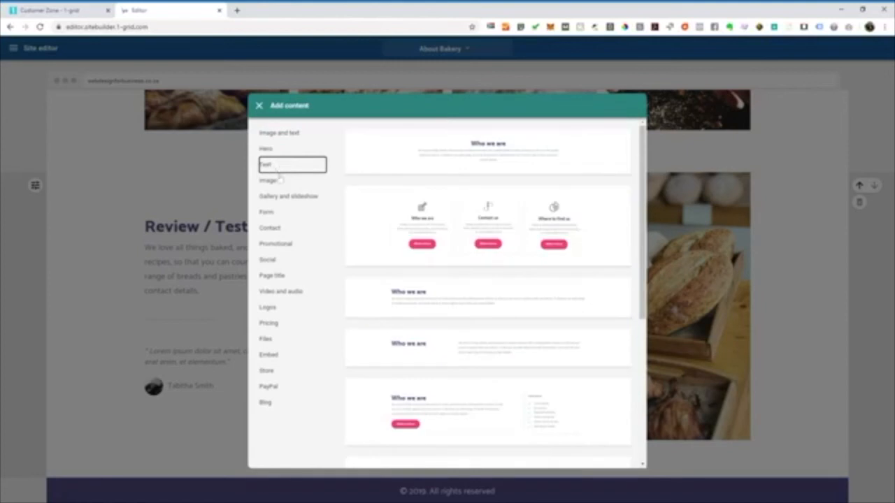
left_click(279, 181)
left_click(280, 197)
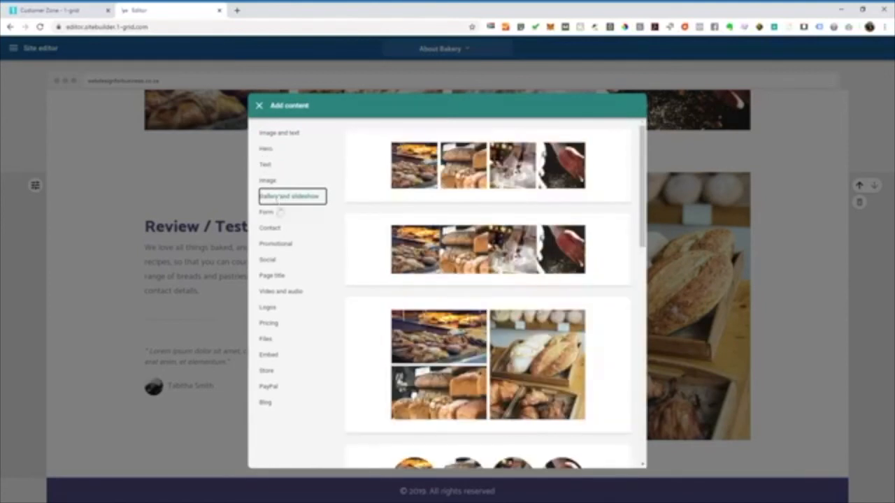
left_click(281, 214)
left_click(281, 229)
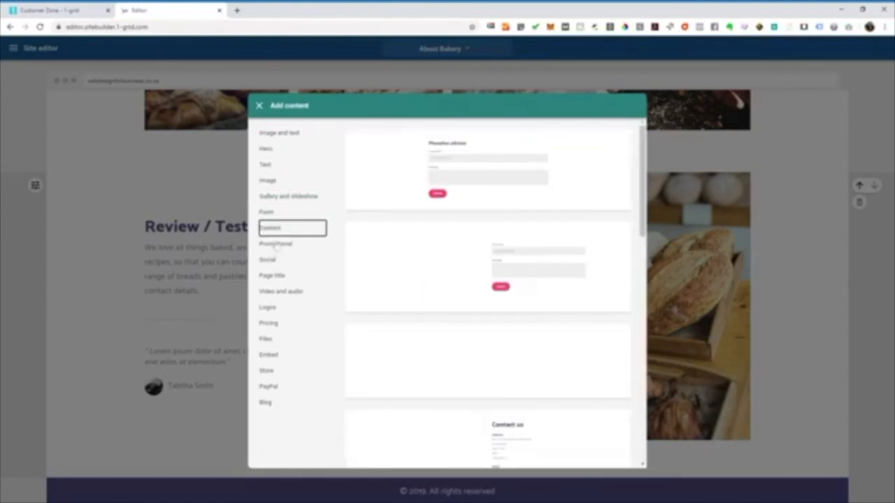
left_click(275, 245)
left_click(272, 261)
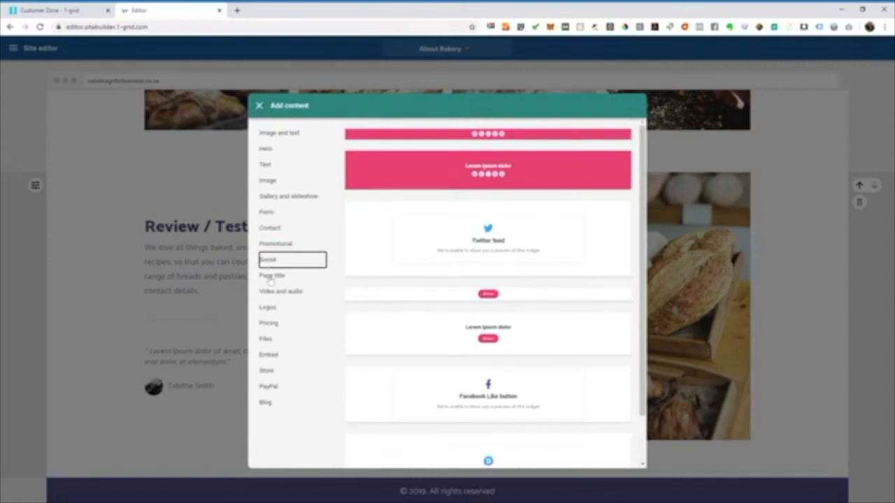
left_click(271, 277)
left_click(272, 292)
left_click(271, 308)
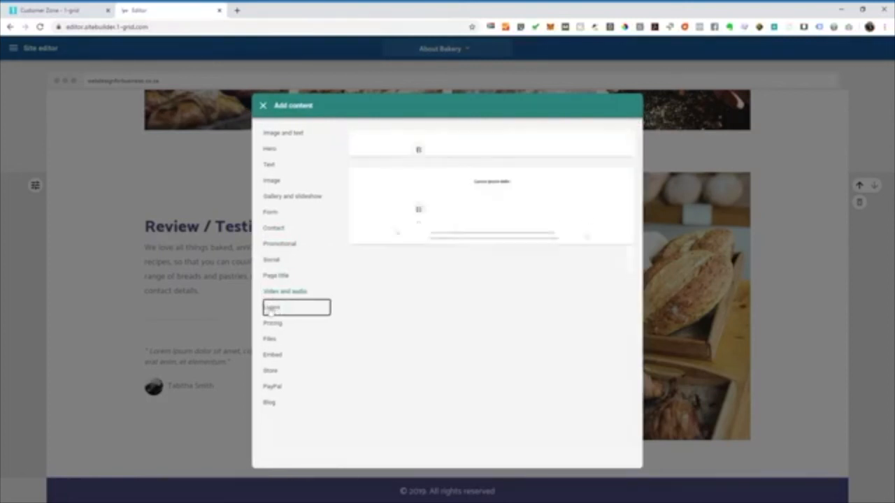
left_click(271, 324)
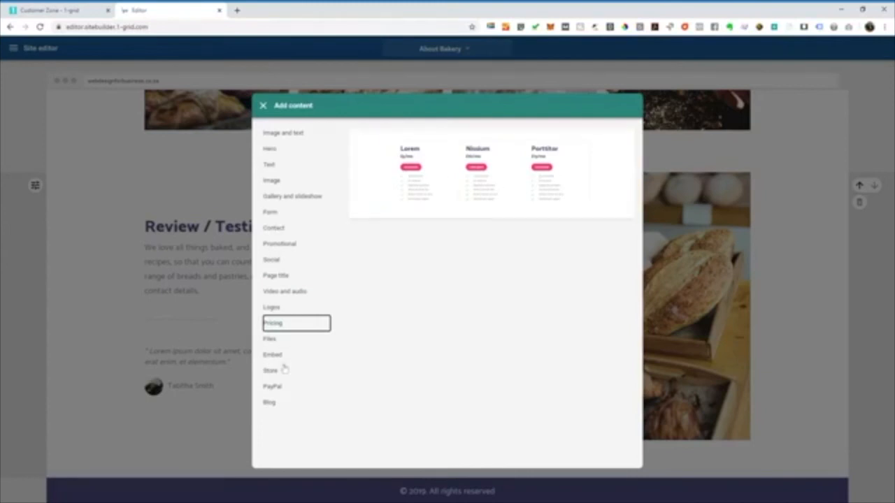
Add a Text section below Review / Testimonial, using the "Who we are" layout with a button and a checklist.
left_click(288, 165)
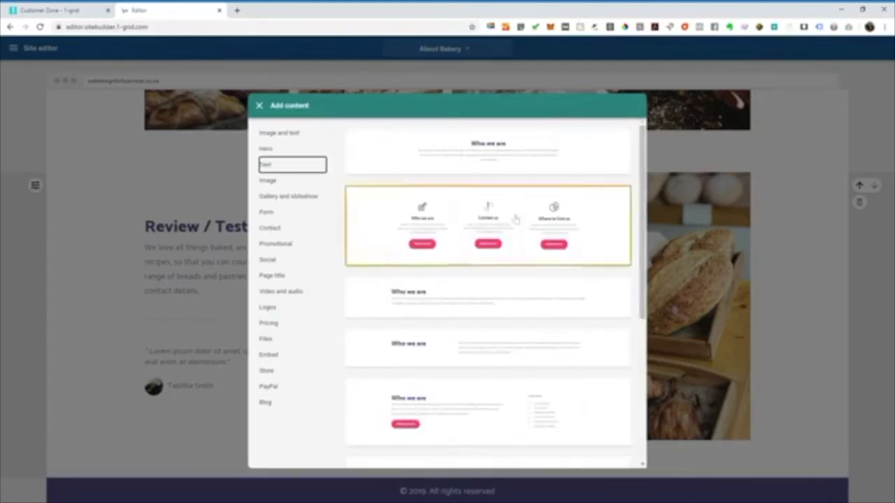
scroll(488, 255, "down", 4)
scroll(488, 256, "up", 1)
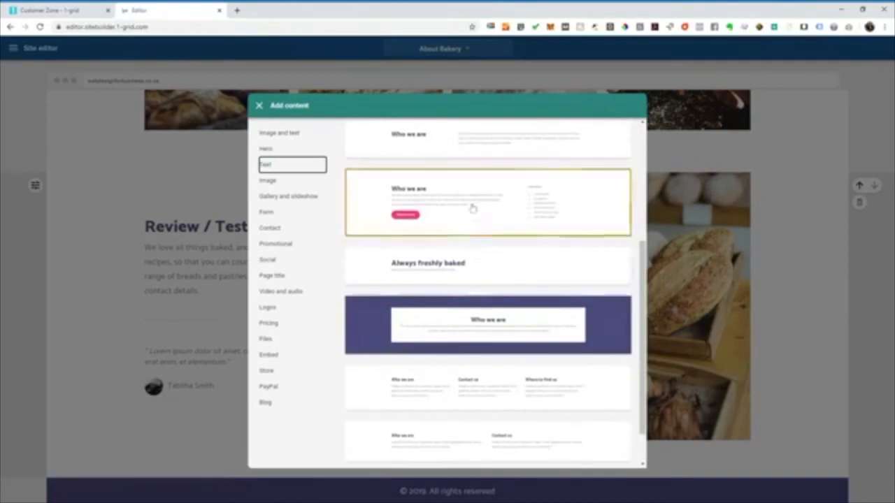
left_click(474, 208)
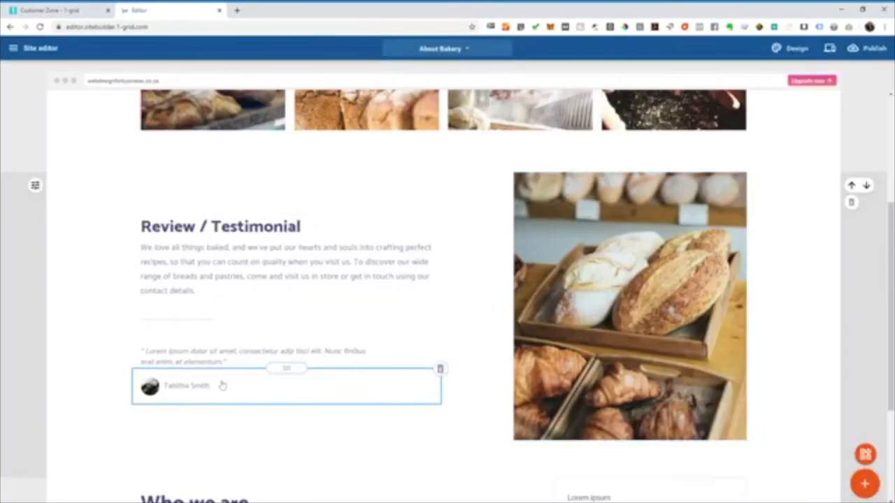
scroll(221, 385, "down", 3)
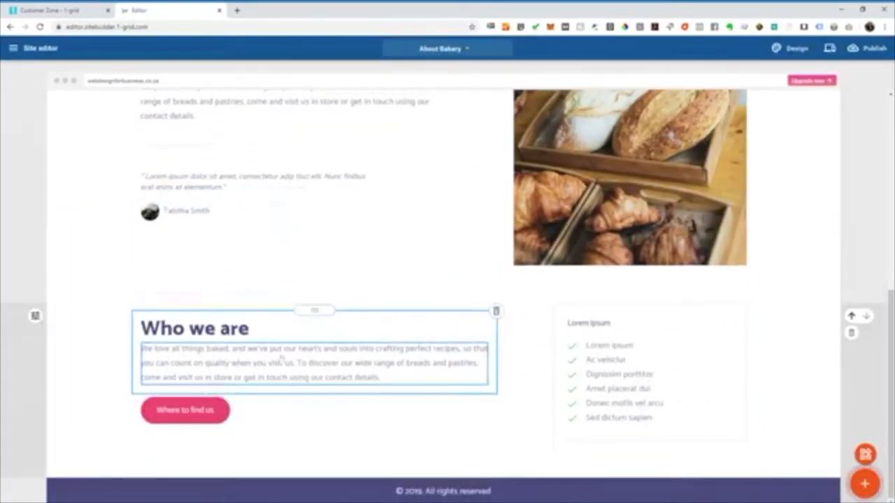
scroll(384, 329, "up", 10)
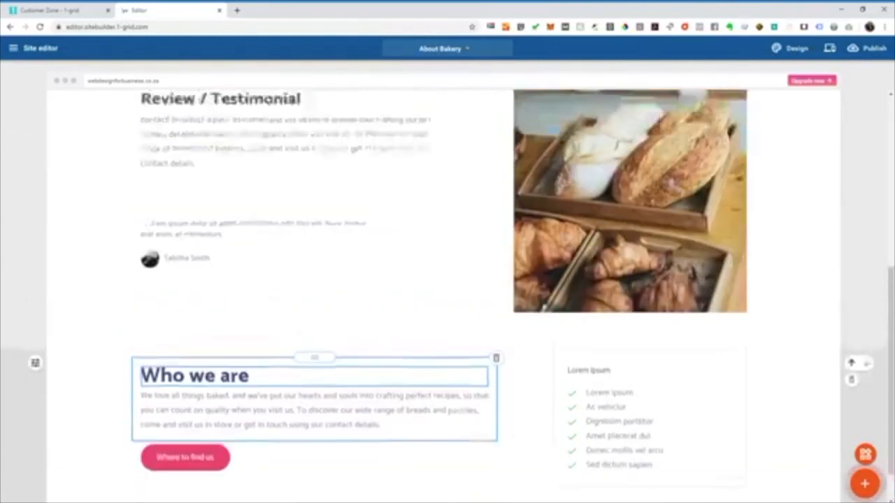
scroll(110, 326, "down", 10)
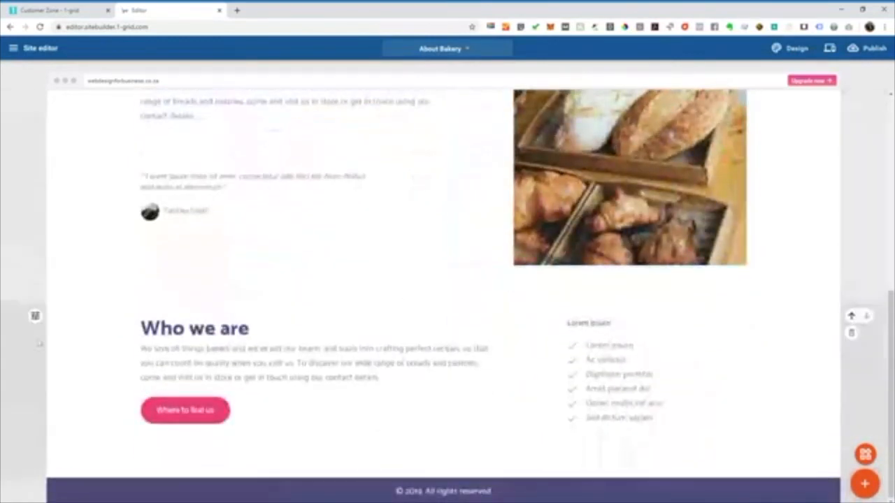
double_click(633, 370)
triple_click(633, 369)
left_click(631, 369)
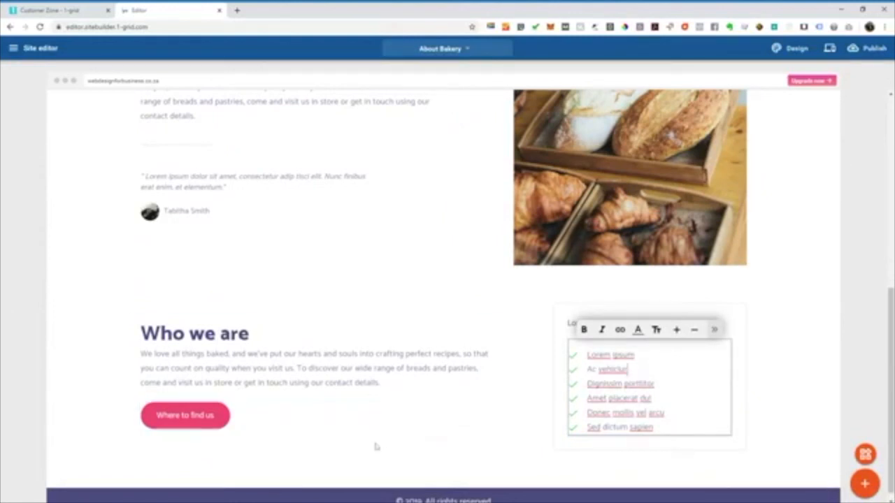
left_click(362, 453)
Preview the About Bakery page at desktop and phone size, opening and closing the phone layout's navigation menu.
scroll(362, 454, "up", 10)
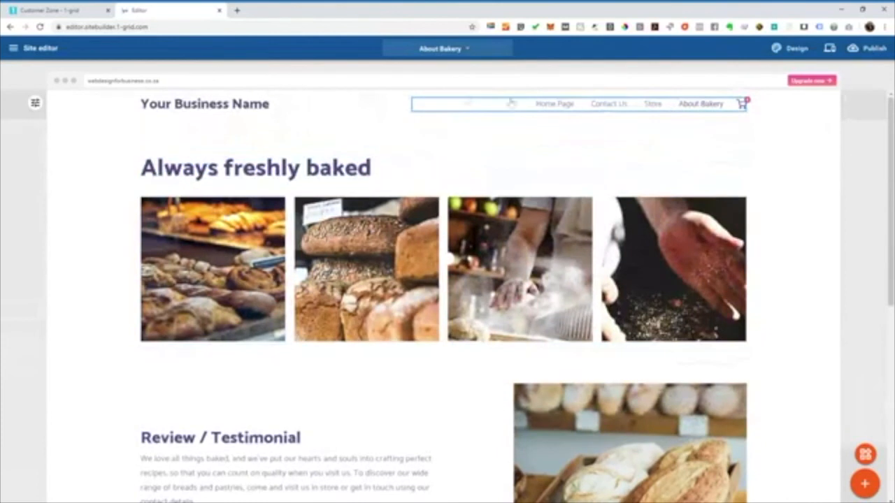
left_click(829, 52)
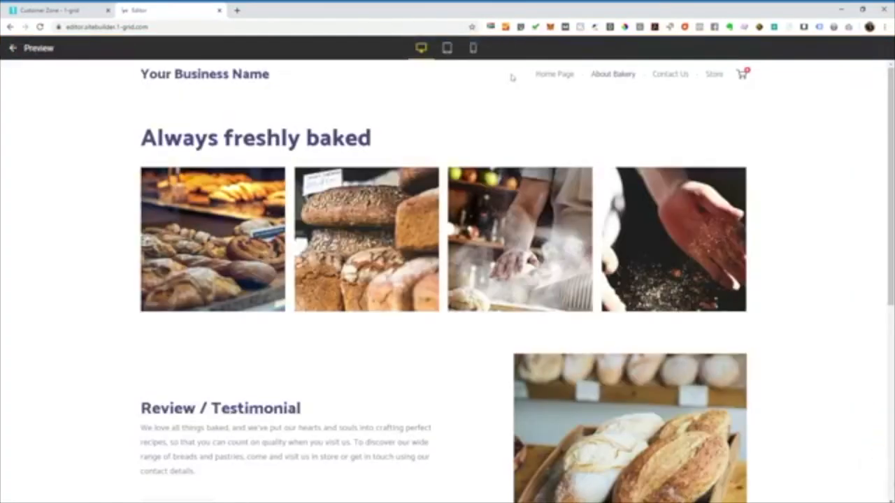
left_click(473, 51)
left_click_drag(532, 155, 529, 118)
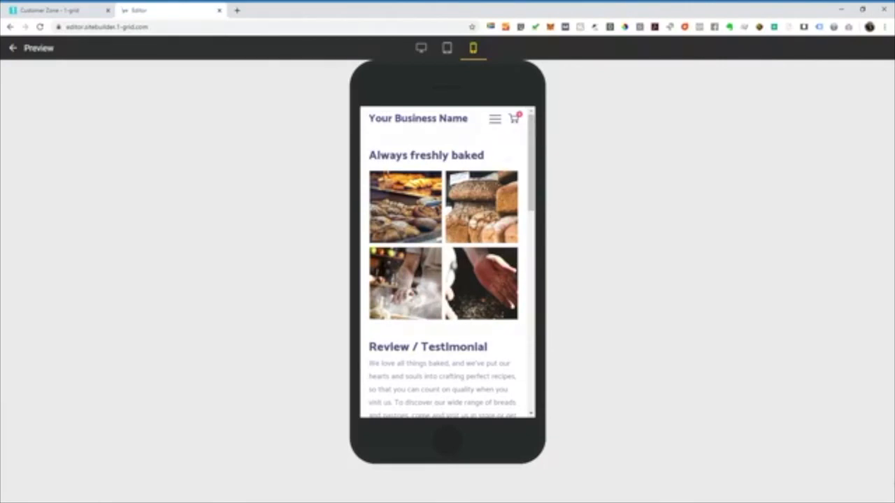
left_click(495, 121)
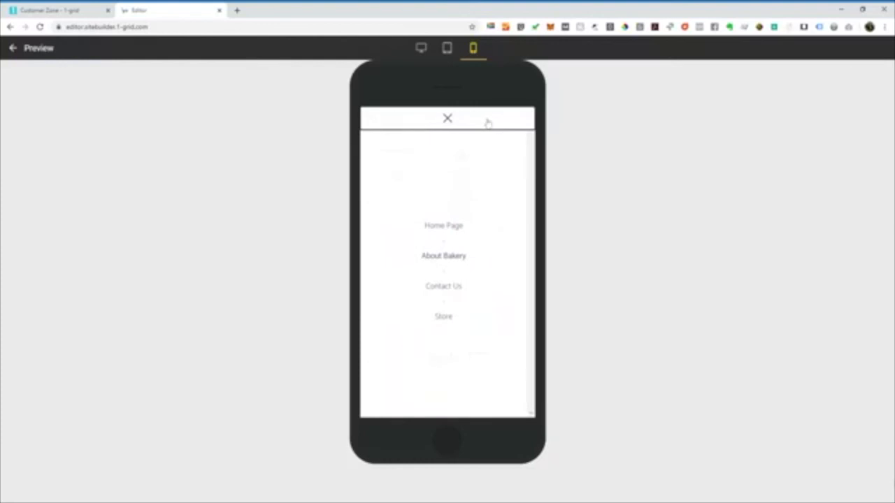
left_click(447, 119)
Compare the desktop preview with the phone preview once more and open the navigation menu in the phone layout.
left_click(421, 47)
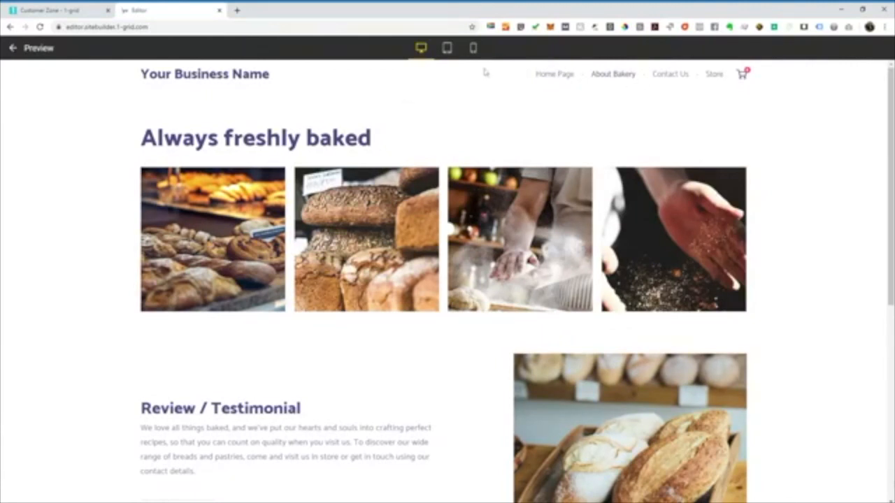
left_click(473, 48)
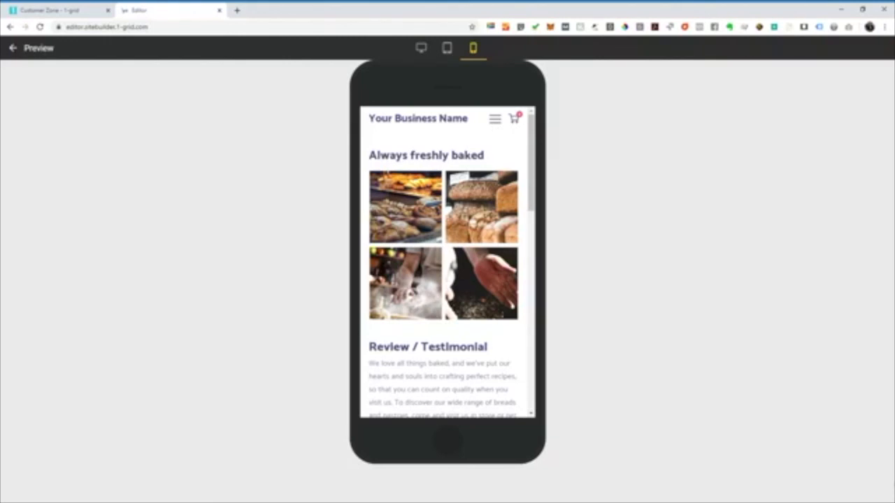
left_click(494, 120)
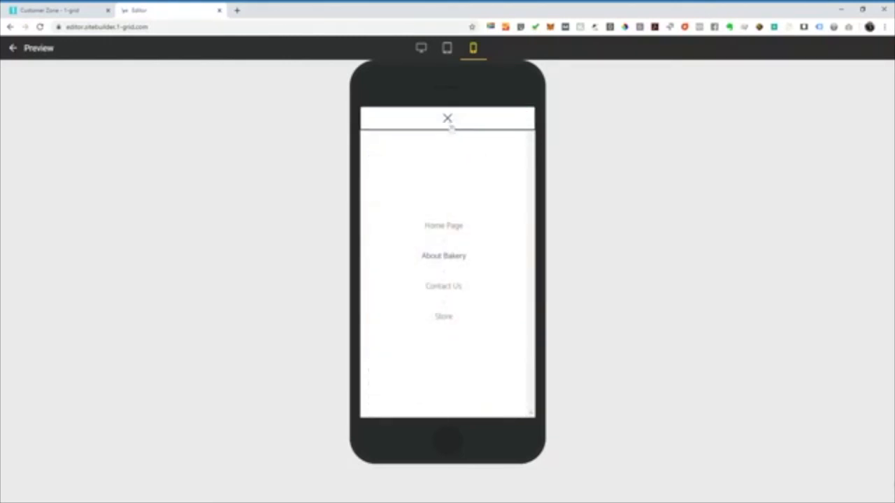
Close the navigation menu in the phone preview, look through the About Bakery page and return to the site editor.
left_click(449, 120)
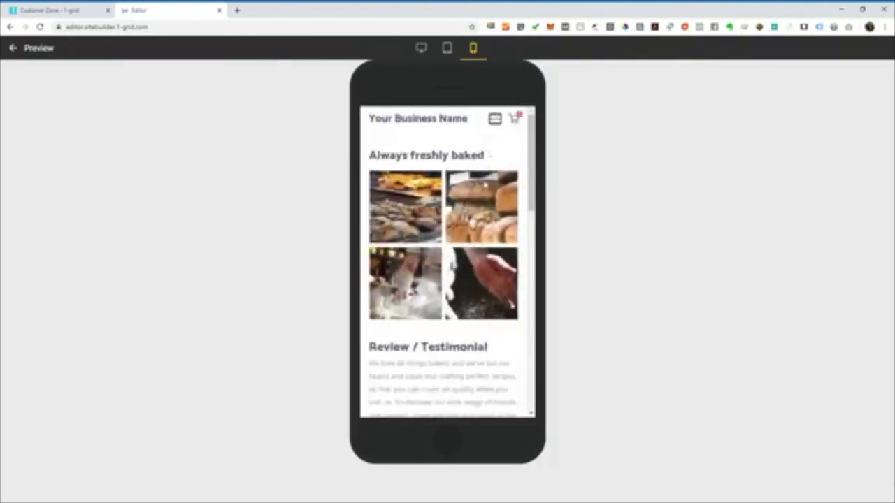
scroll(447, 262, "down", 5)
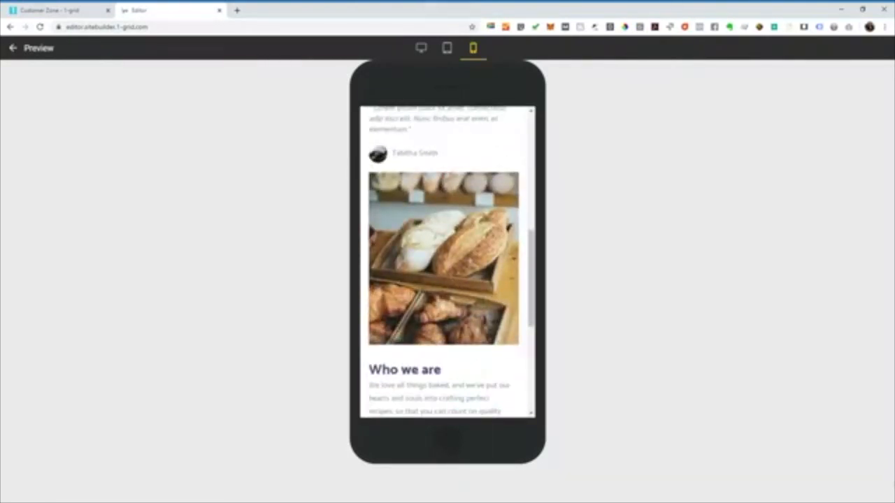
scroll(455, 262, "down", 1)
scroll(455, 262, "up", 4)
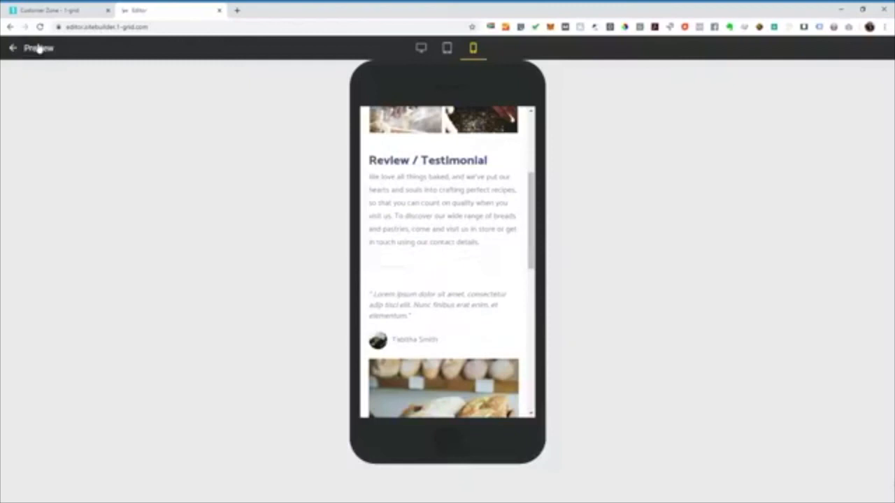
left_click(38, 47)
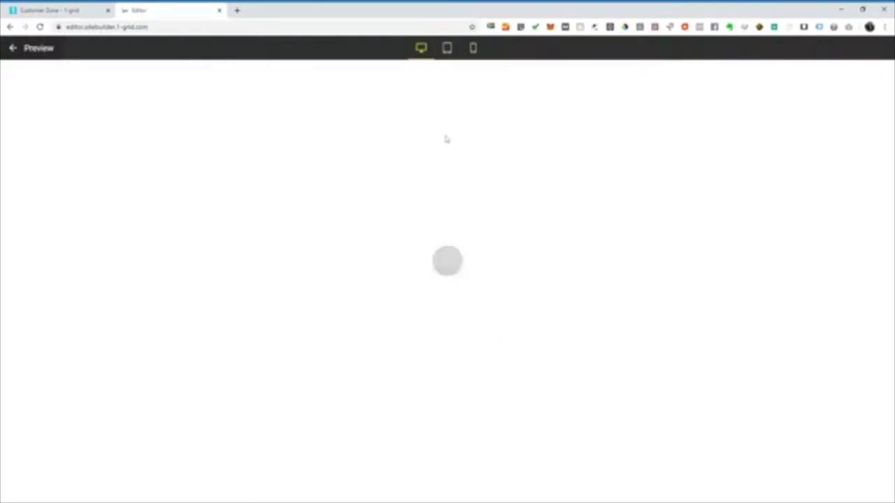
scroll(280, 245, "down", 5)
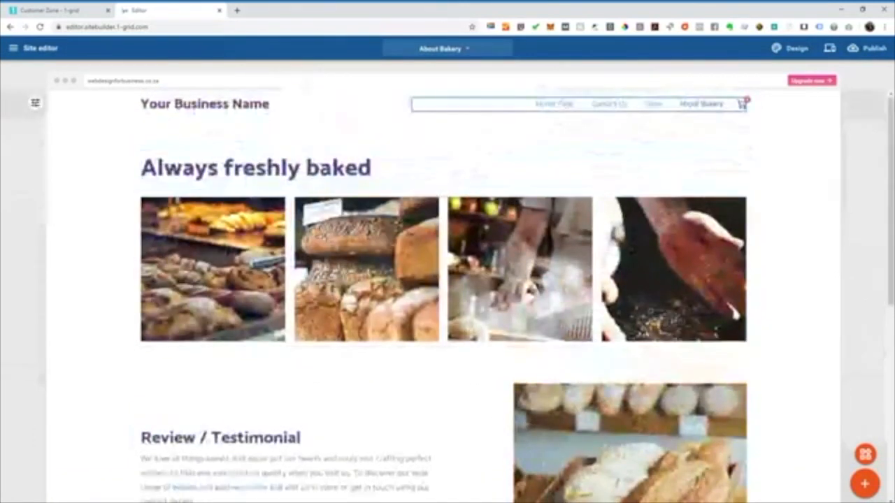
Publish the site to webdesignforbusiness.co.za and dismiss the offer to improve SEO.
left_click(874, 50)
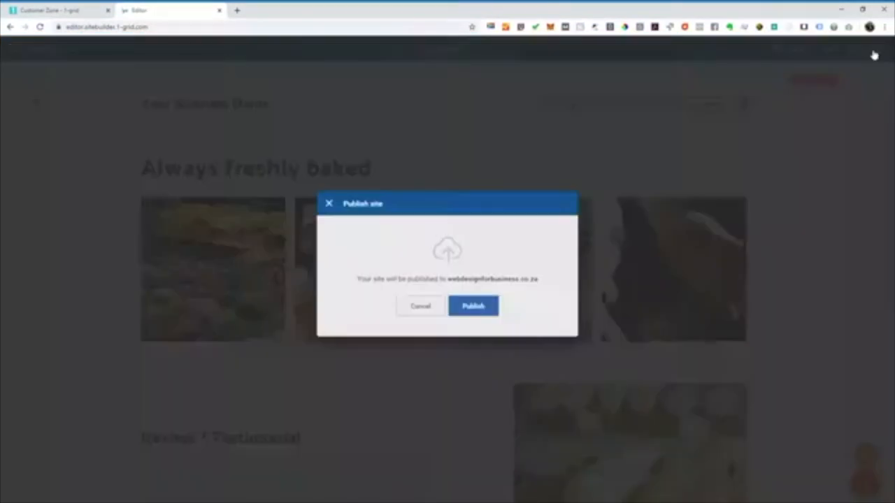
left_click(480, 310)
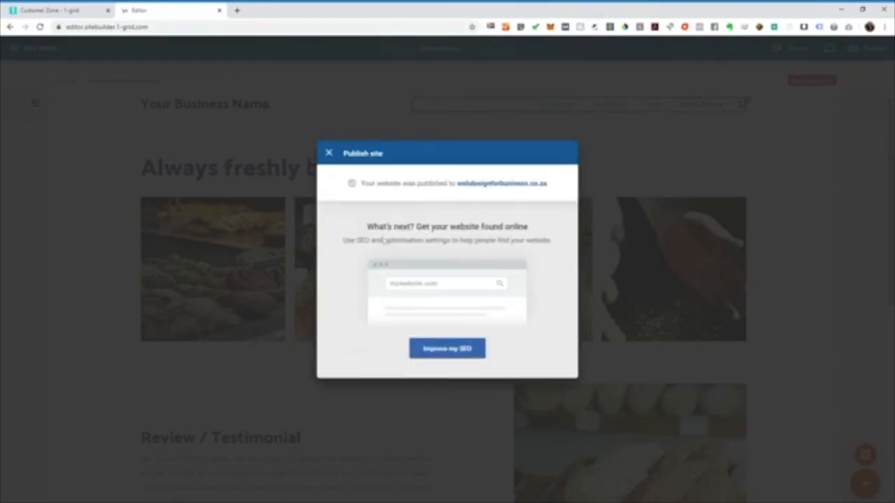
left_click(328, 153)
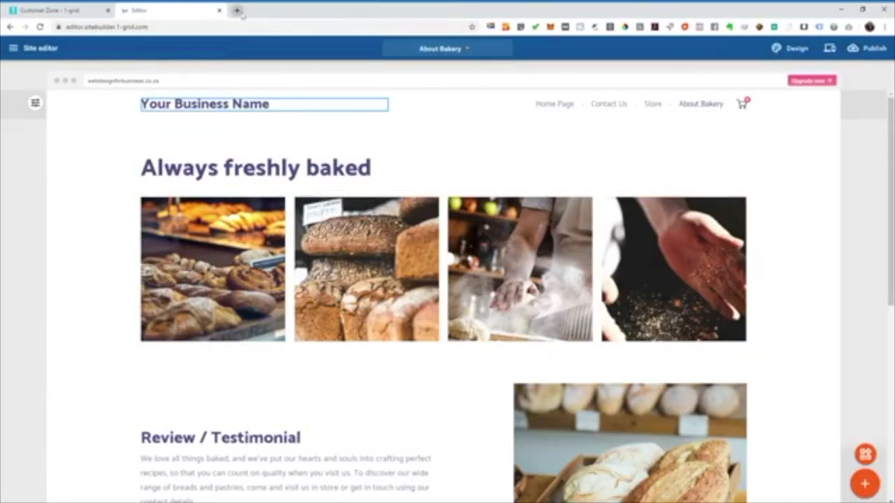
Open webdesignforbusiness.co.za in a new browser tab and look through the published home page.
scroll(210, 244, "down", 5)
left_click(237, 11)
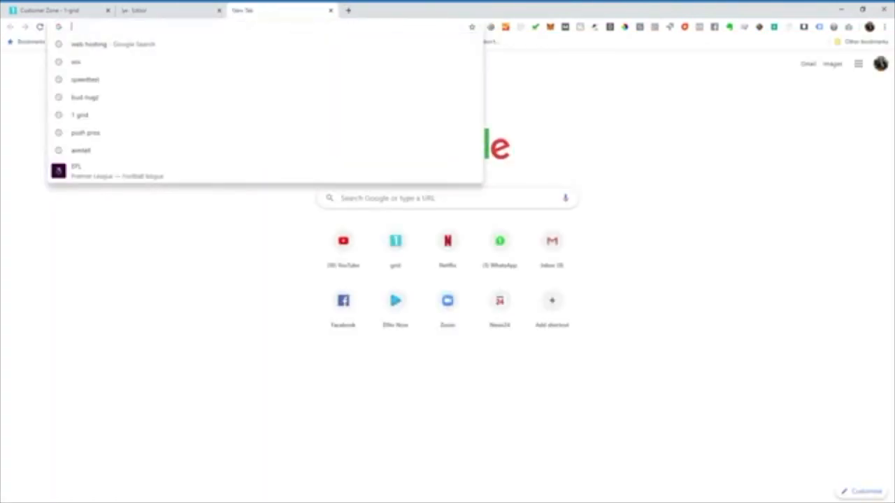
type("web.")
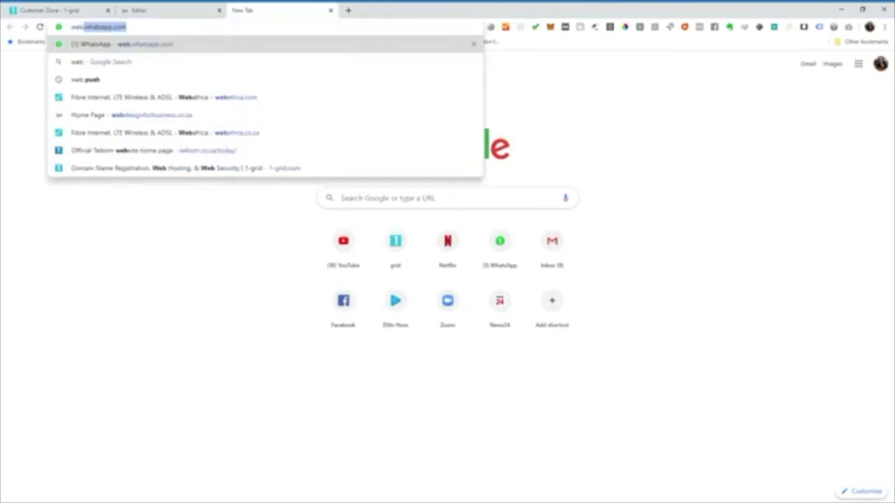
type("de")
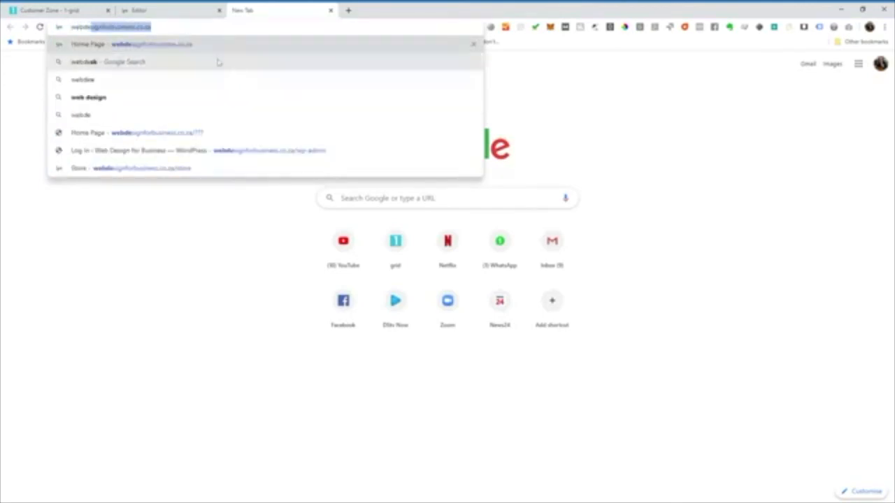
left_click(223, 45)
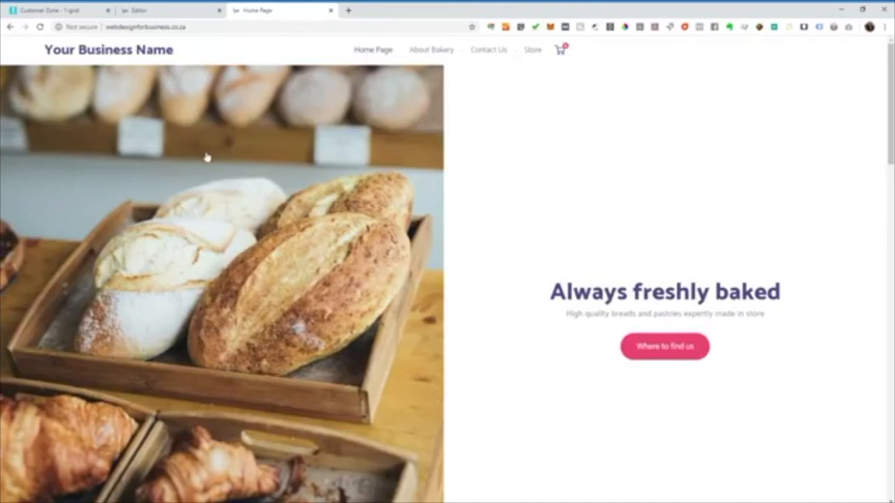
scroll(206, 159, "down", 7)
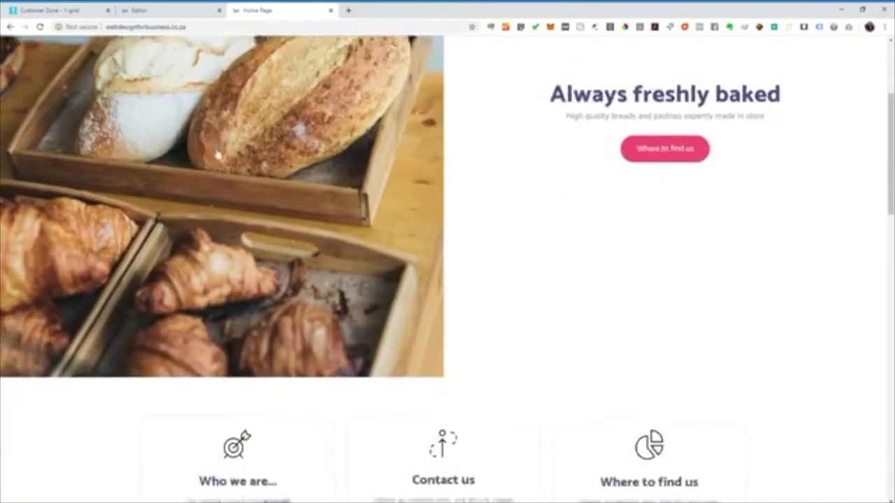
scroll(218, 155, "down", 9)
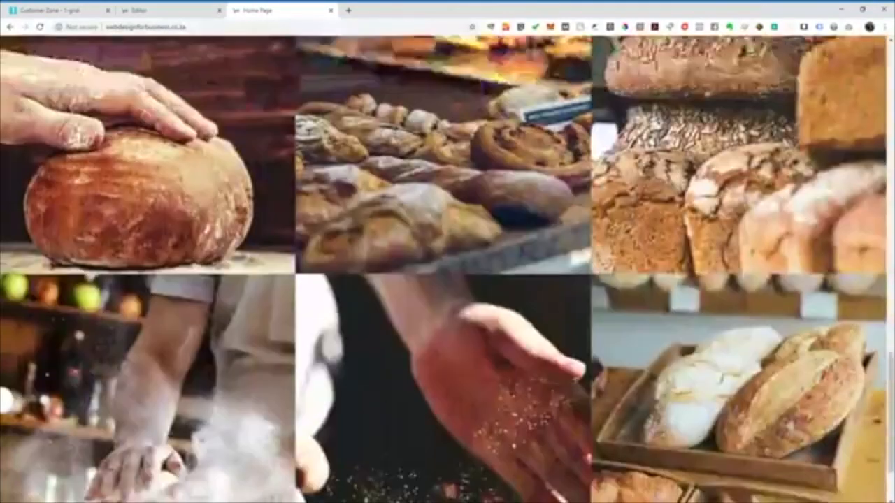
scroll(216, 151, "up", 10)
scroll(212, 149, "up", 4)
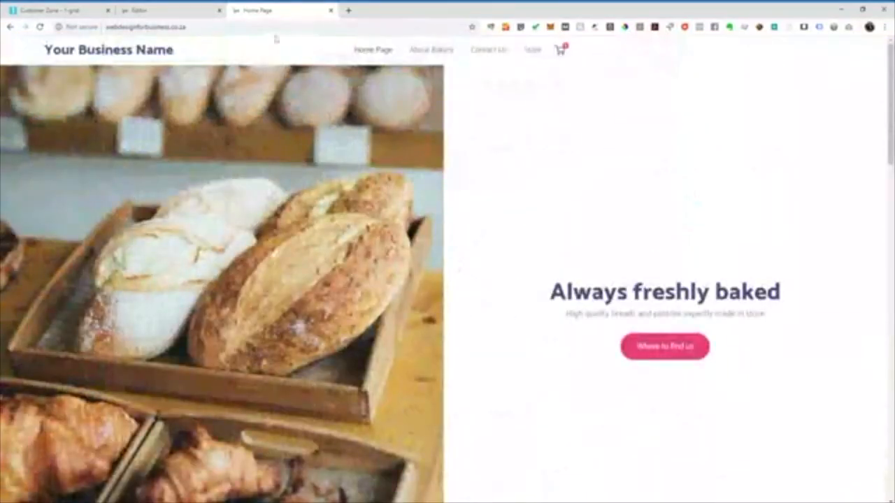
left_click(147, 27)
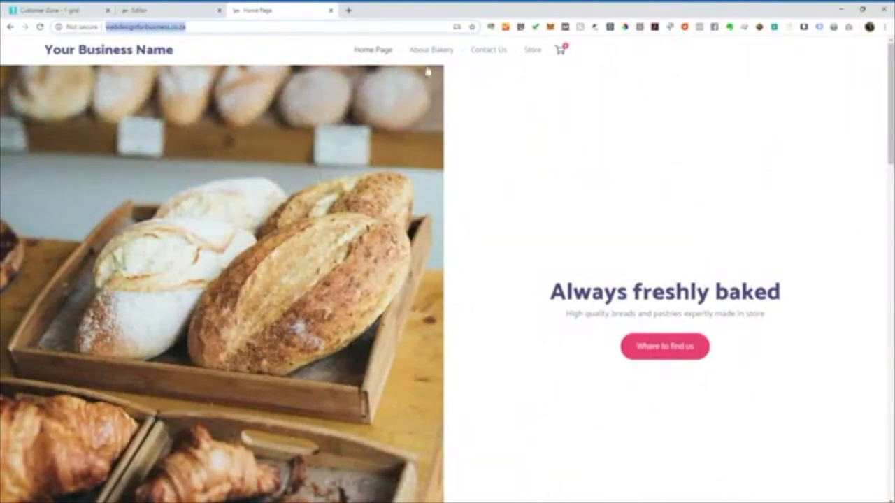
Open the live site's About Bakery page and check its sections from the image gallery to Who we are.
left_click(453, 53)
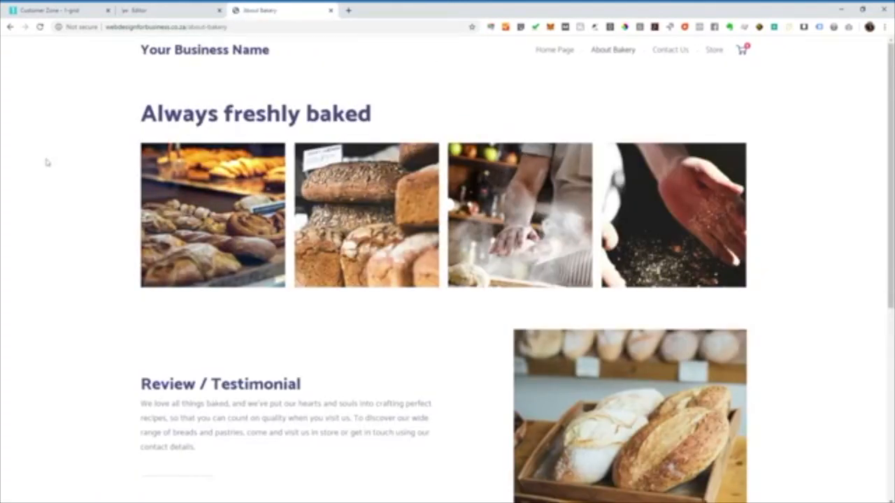
scroll(46, 162, "down", 5)
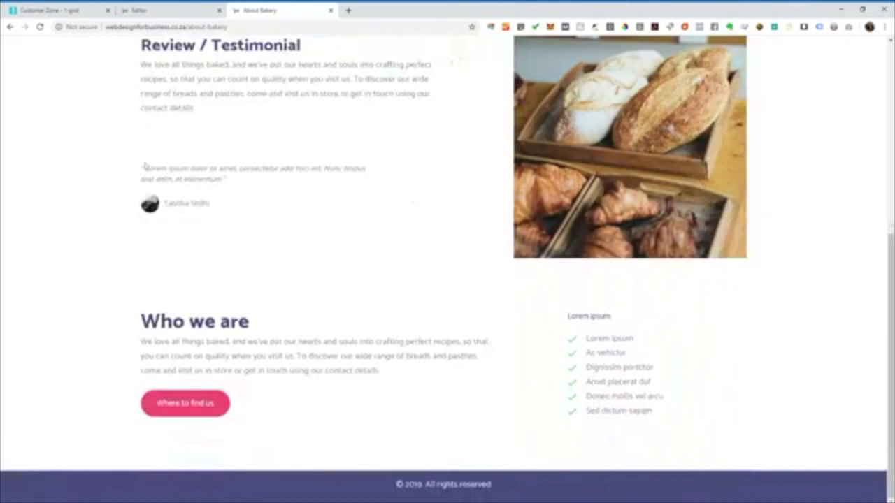
scroll(419, 327, "up", 5)
scroll(422, 324, "down", 5)
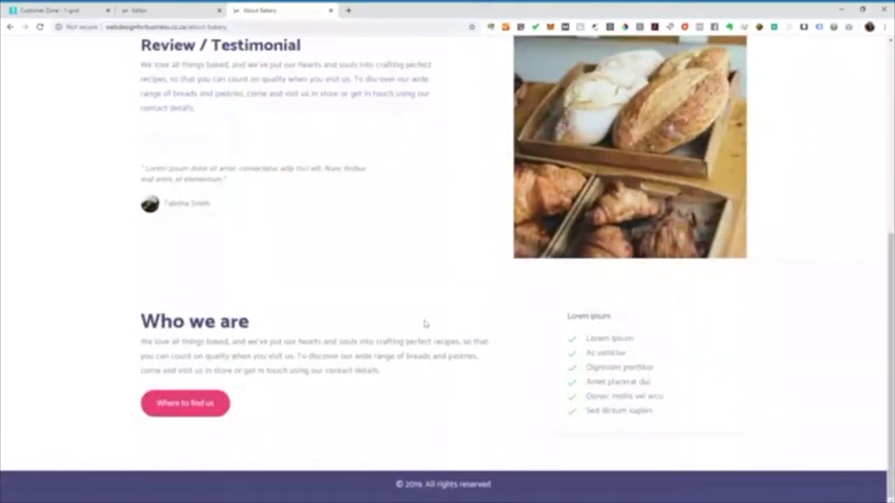
scroll(425, 323, "up", 5)
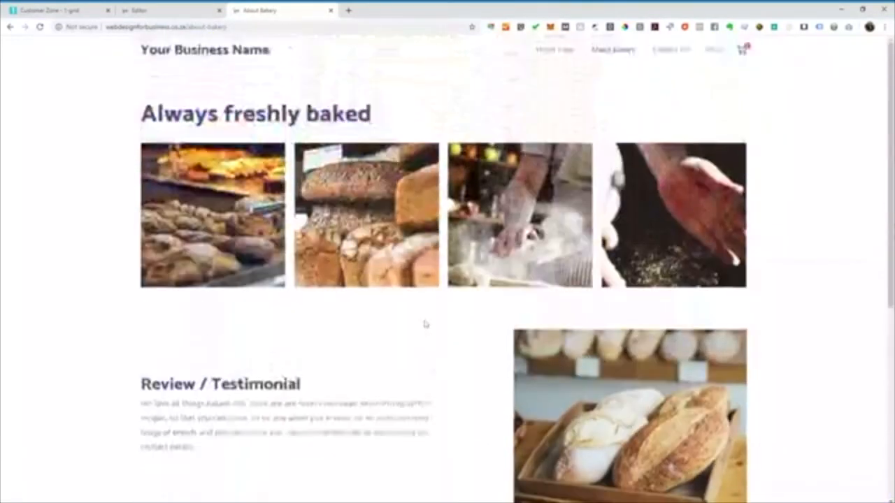
Open the live site's Contact Us page and review the contact form, contact details and map.
left_click(676, 54)
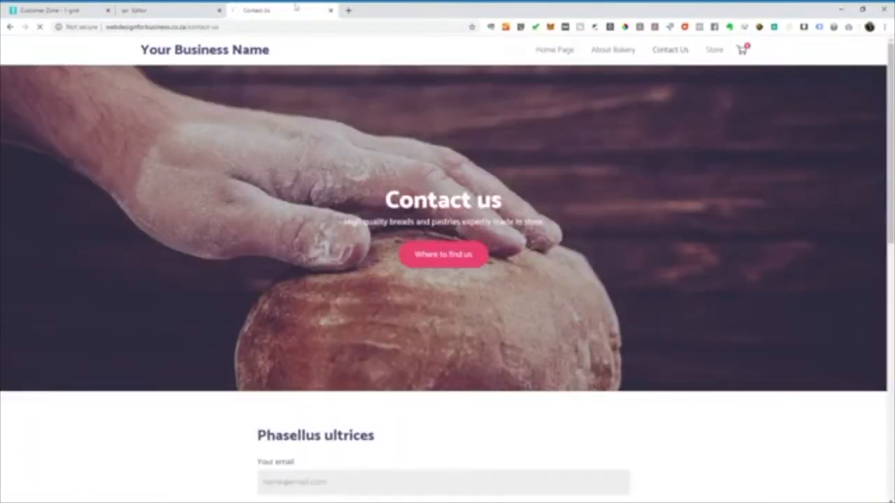
scroll(356, 211, "down", 1)
scroll(356, 211, "down", 6)
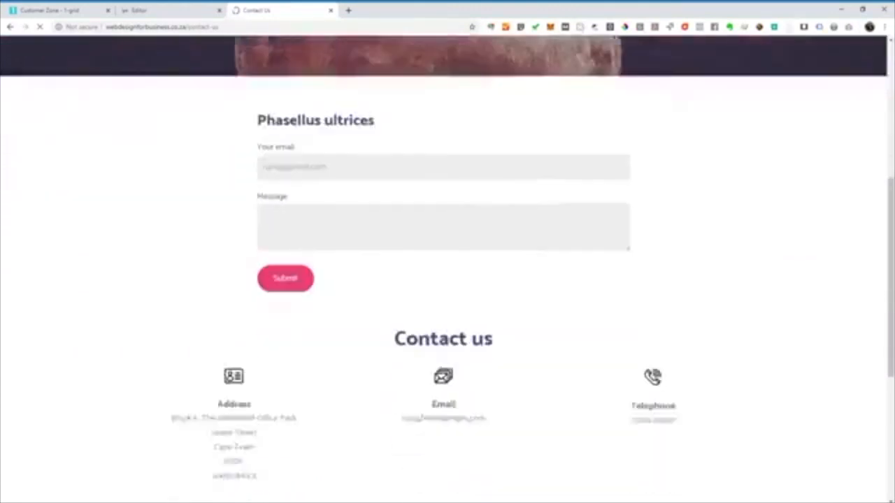
scroll(351, 202, "down", 1)
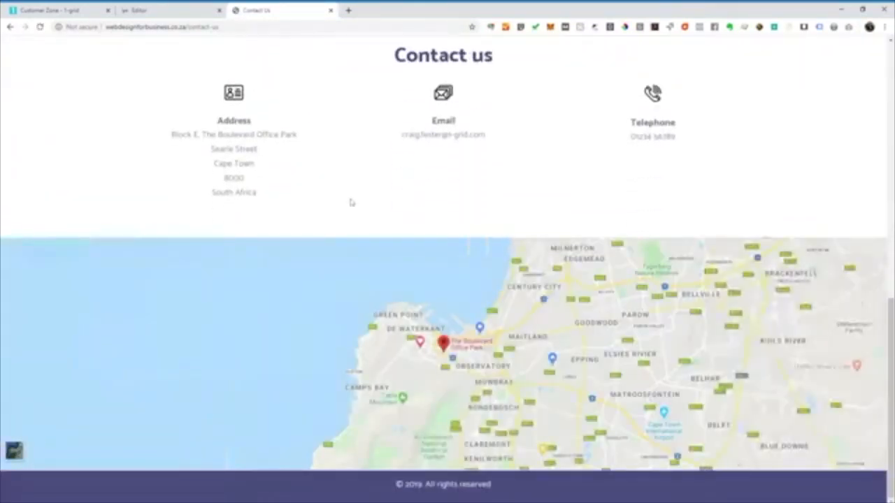
scroll(351, 202, "up", 10)
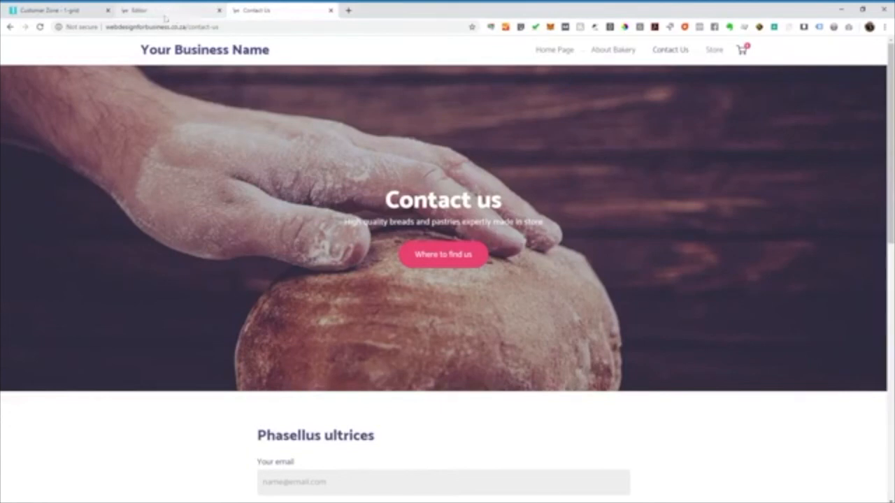
Visit the DIY Website Builder page of 1-grid.com in a new browser tab and return to that site's home page.
left_click(347, 12)
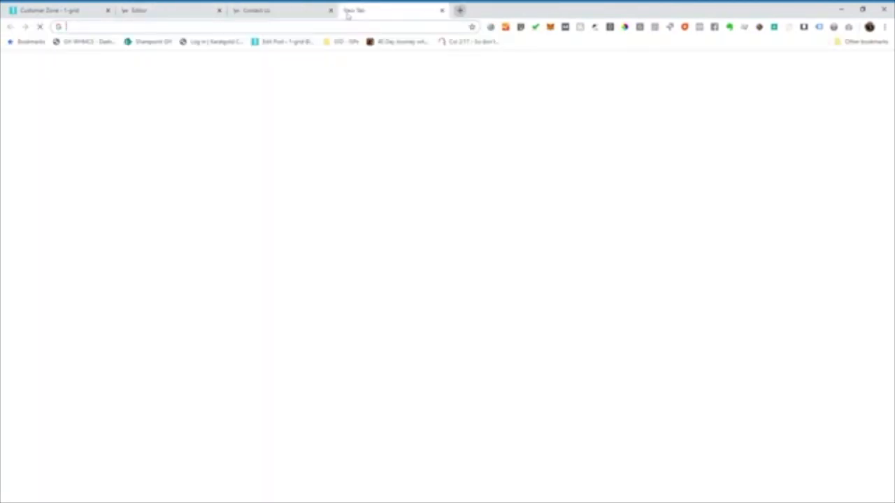
type("1")
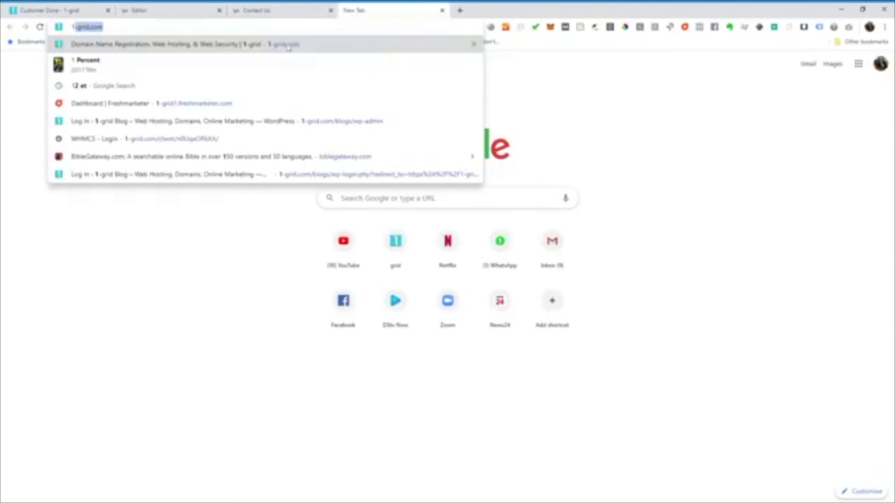
left_click(287, 46)
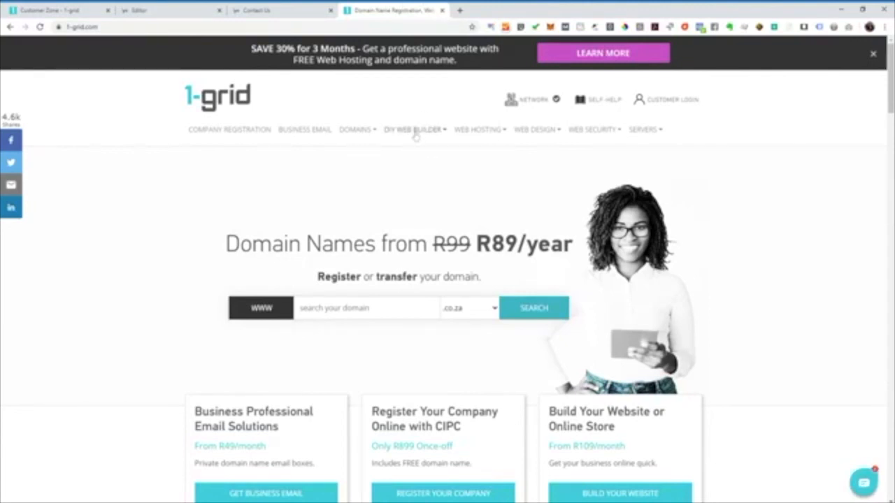
mouse_move(411, 137)
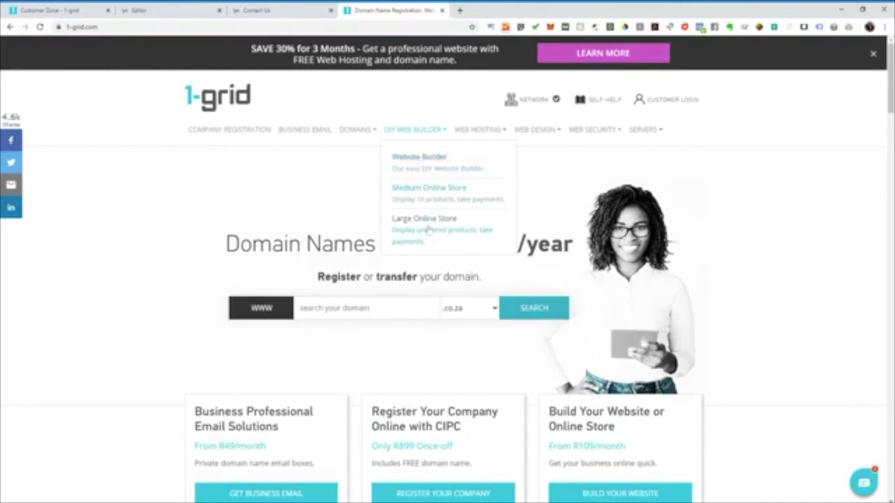
left_click(432, 163)
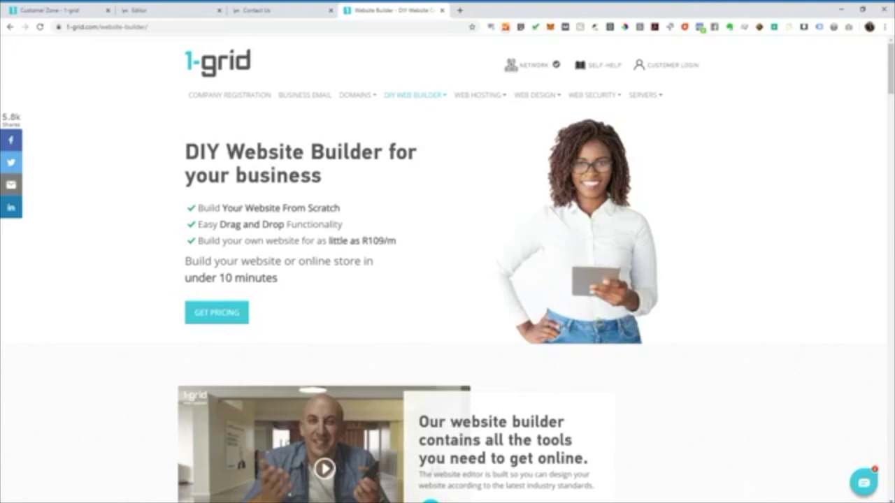
left_click(230, 73)
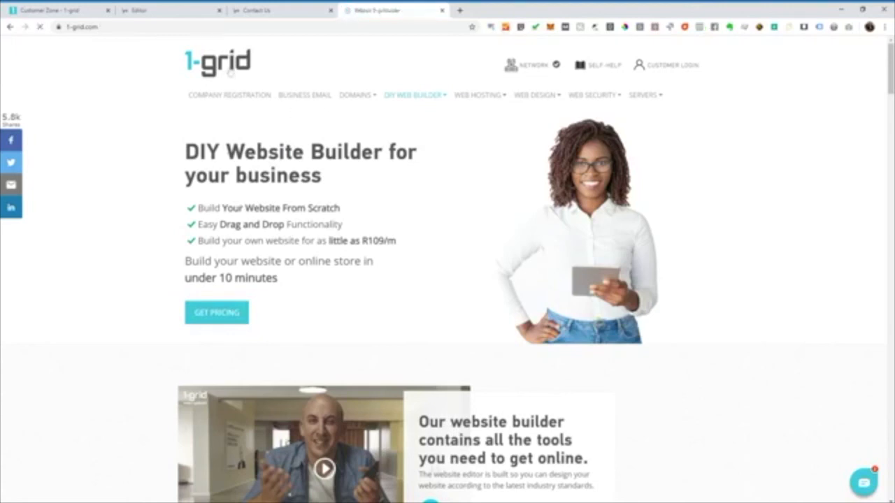